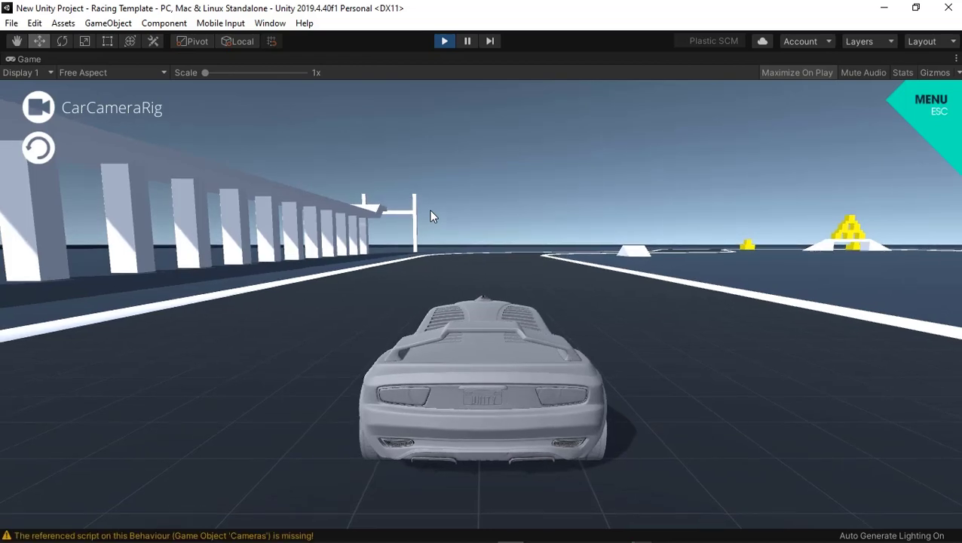
- Test-drive the car around the full track past the ramps, loops and yellow block obstacles, and stop the play session
key("Up")
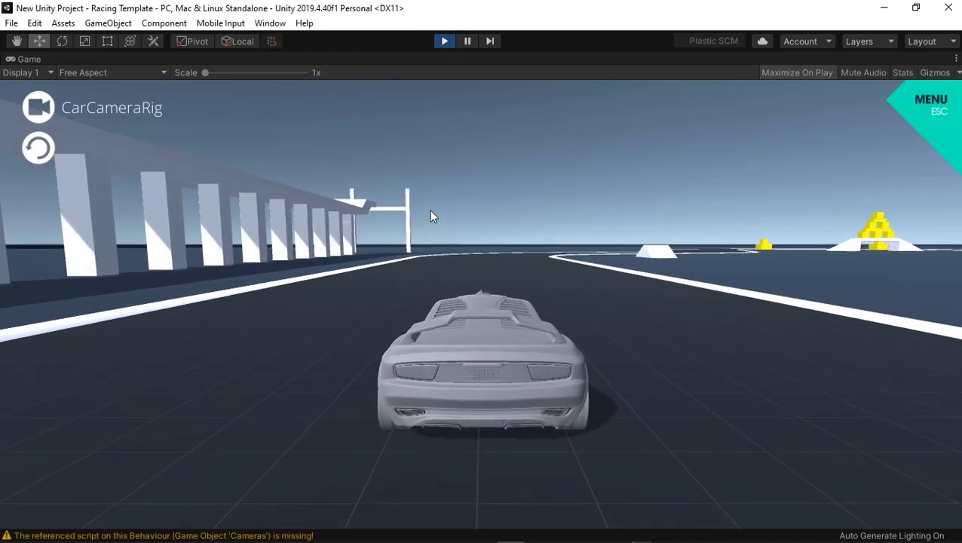
key("Up")
key("Right")
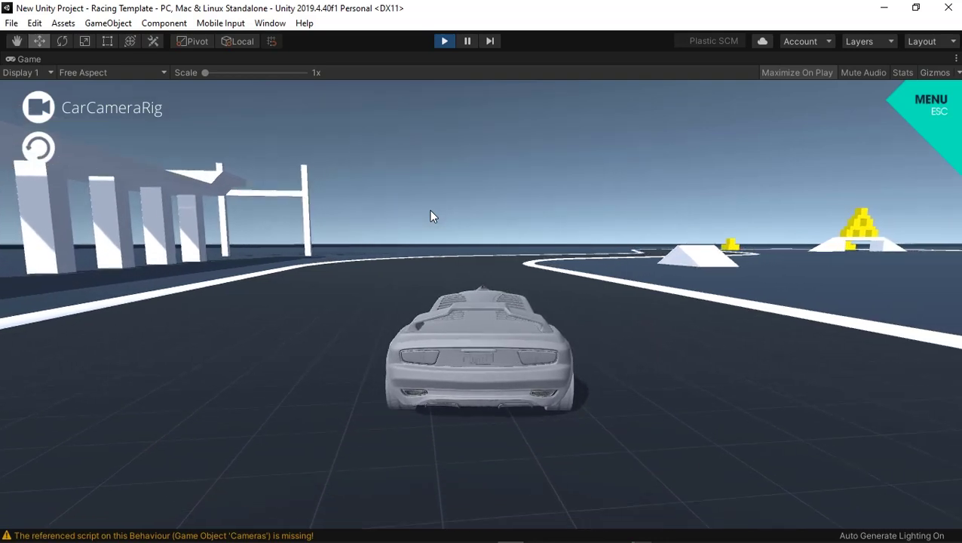
key("Up")
key("Right")
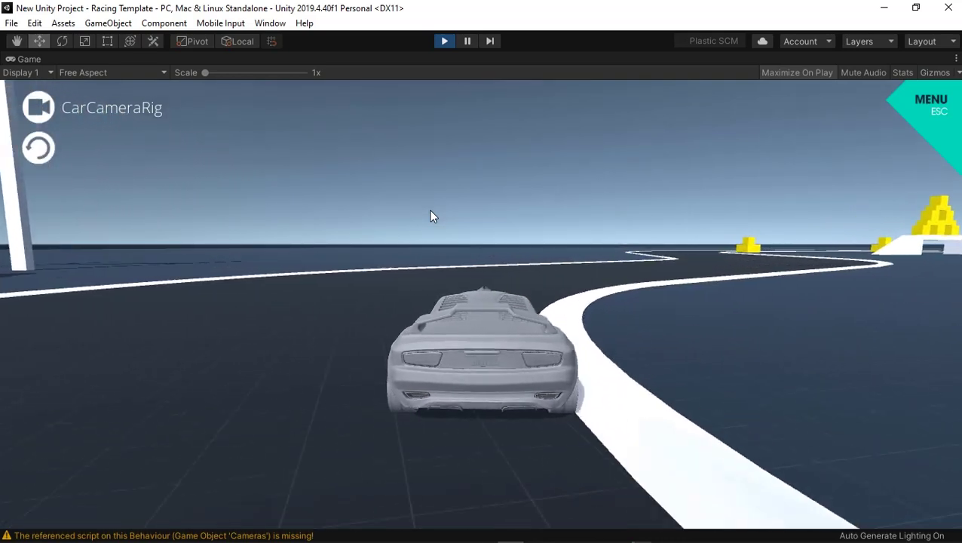
key("Up")
key("Left")
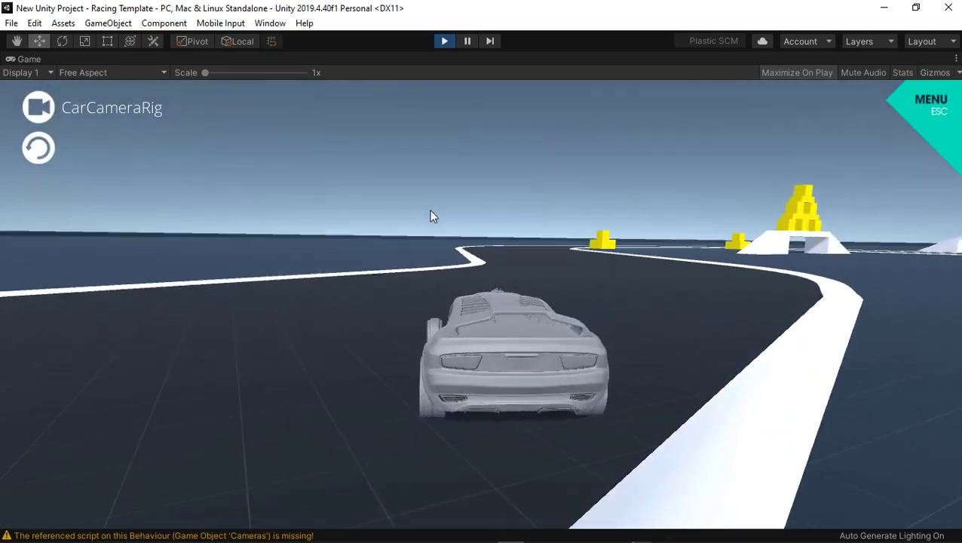
key("Right")
key("Up")
key("Left")
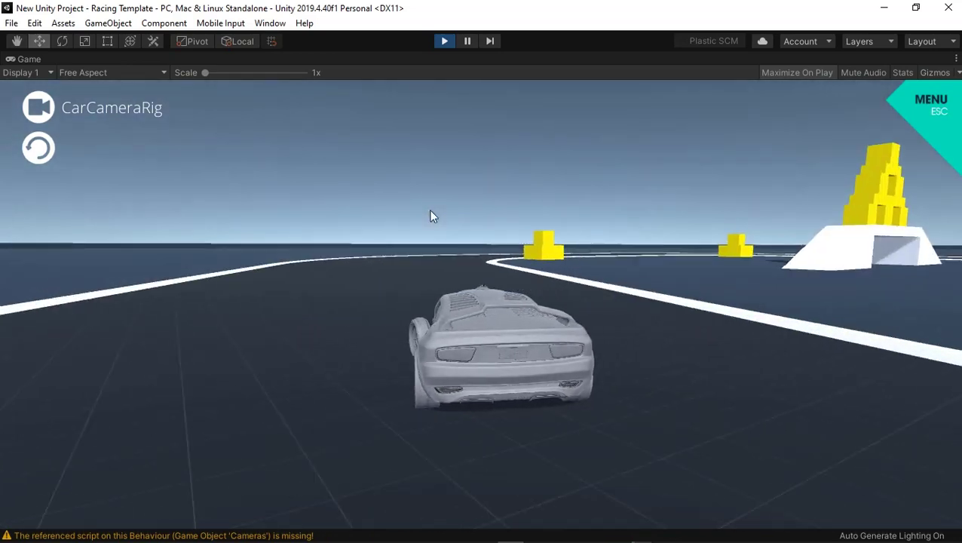
key("Right")
key("Up")
key("Left")
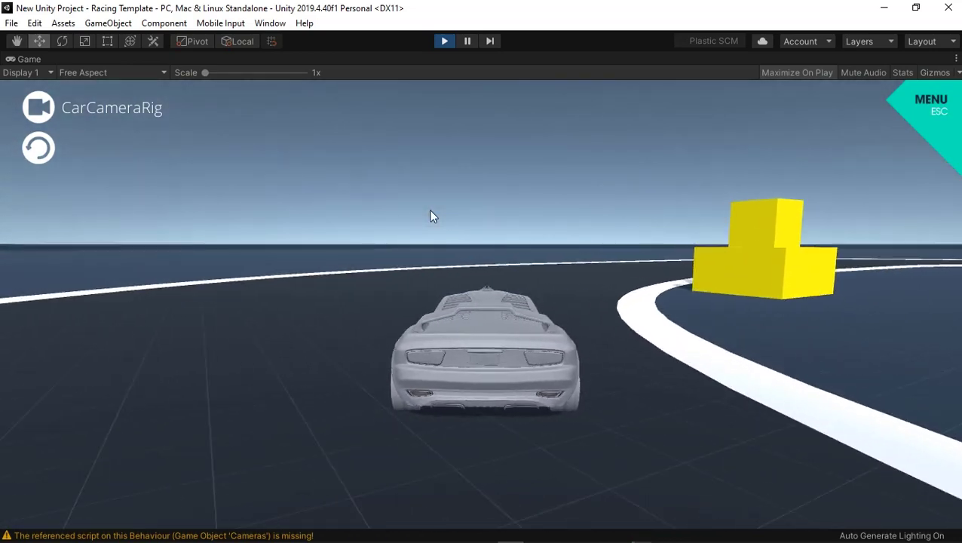
key("Right")
key("Left")
key("Right")
key("Up")
key("Right")
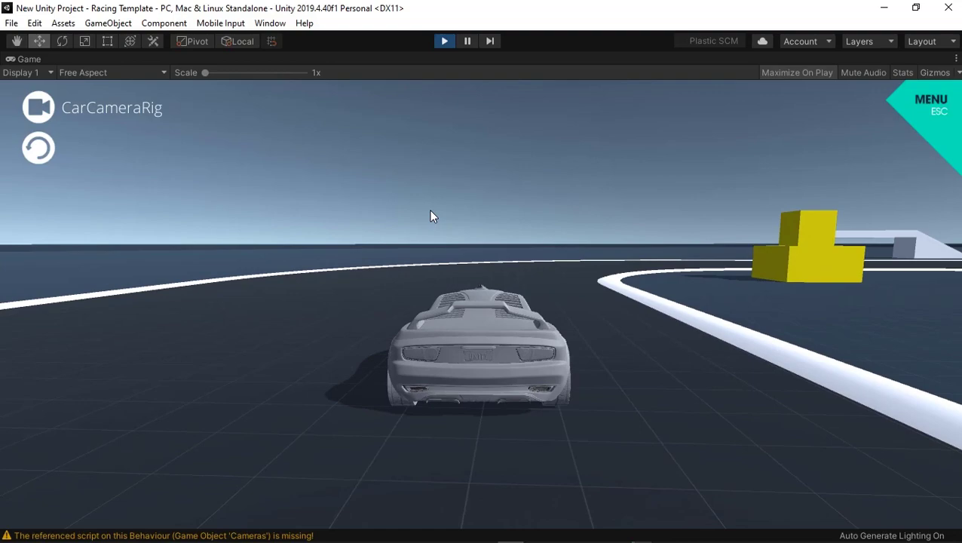
key("Up")
key("Right")
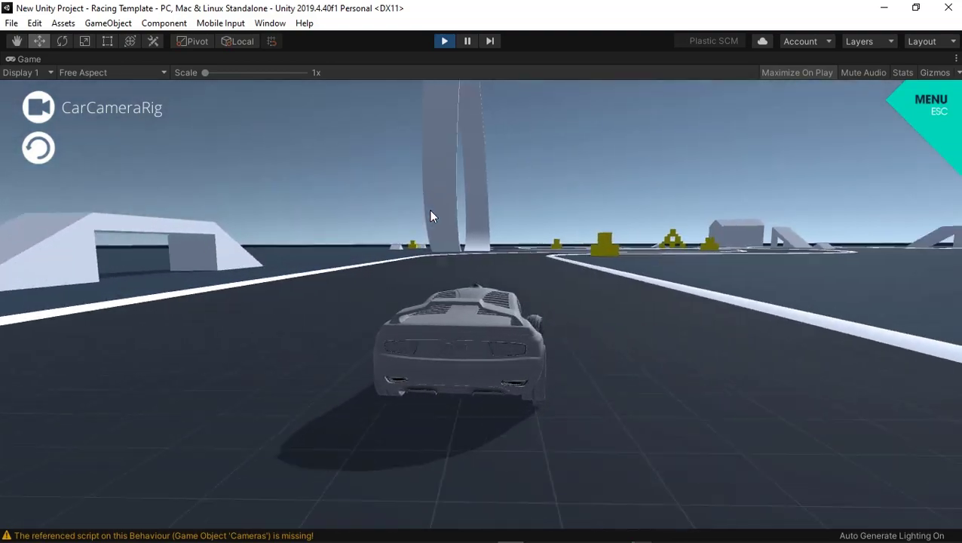
key("Up")
key("Right")
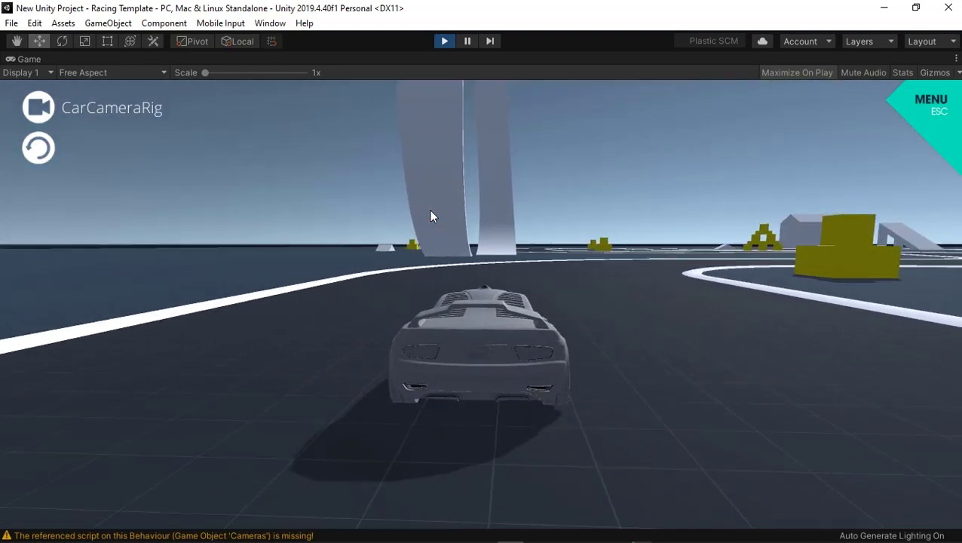
key("Up")
key("Right")
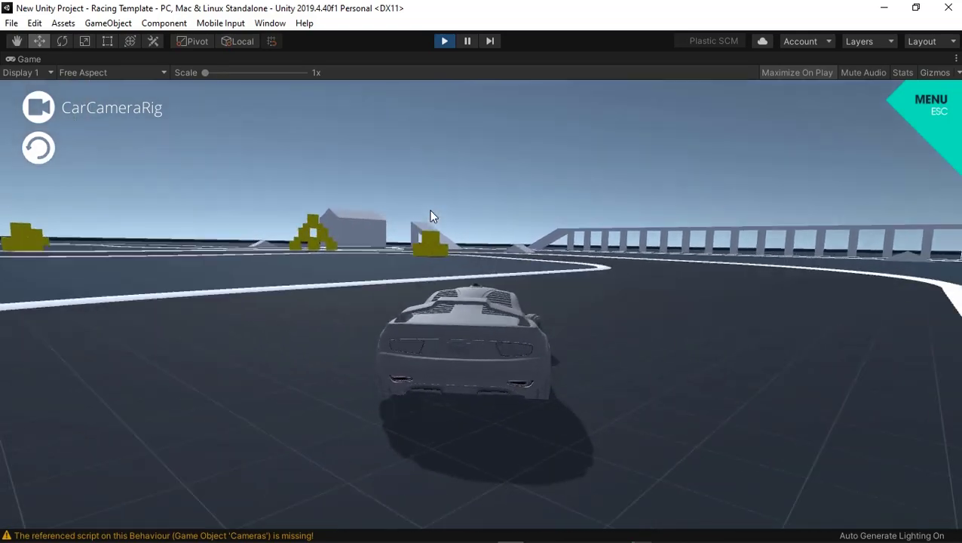
key("Left")
key("Up")
key("Left")
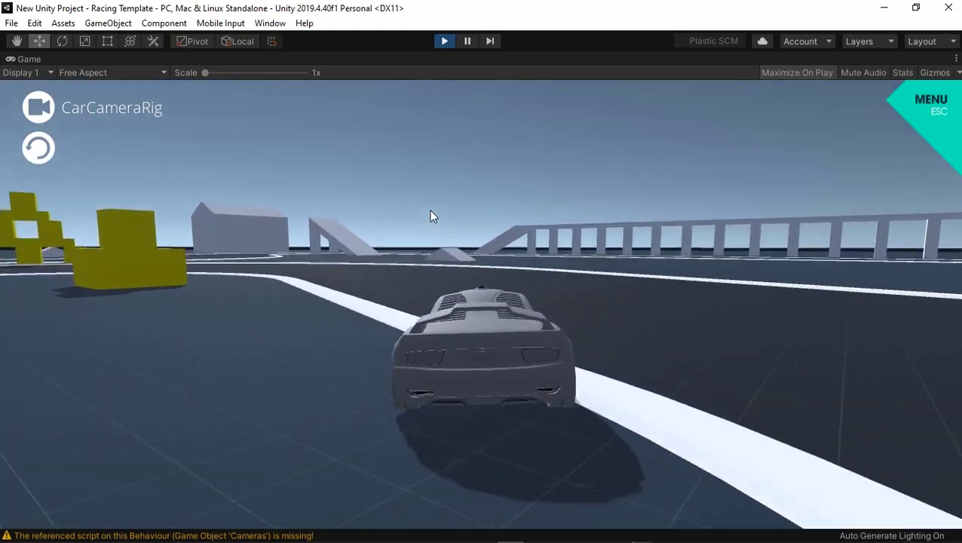
key("Up")
key("Left")
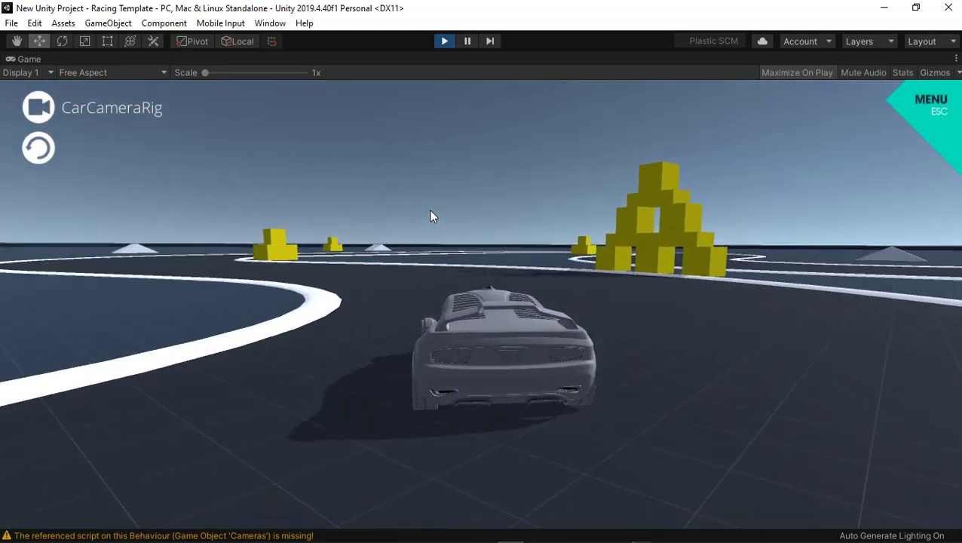
key("Up")
key("Right")
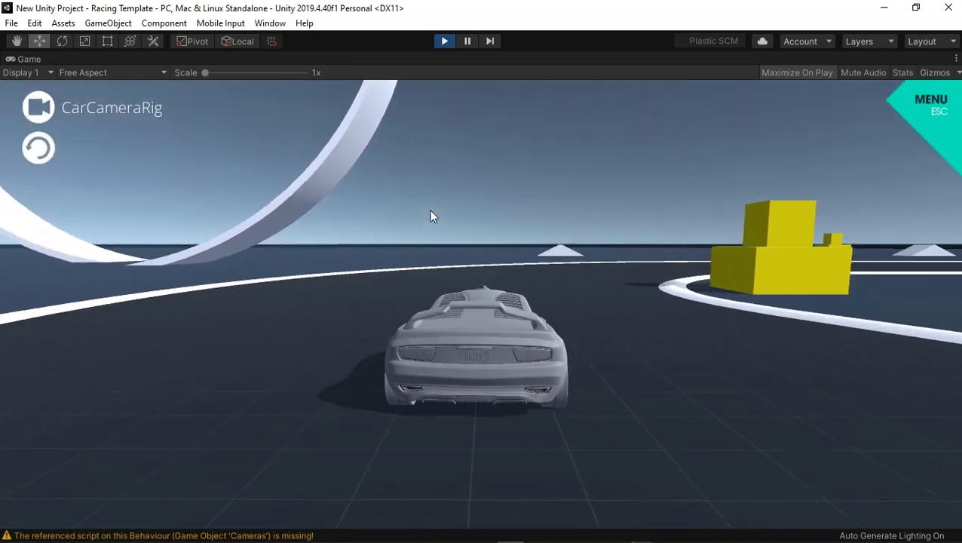
key("Up")
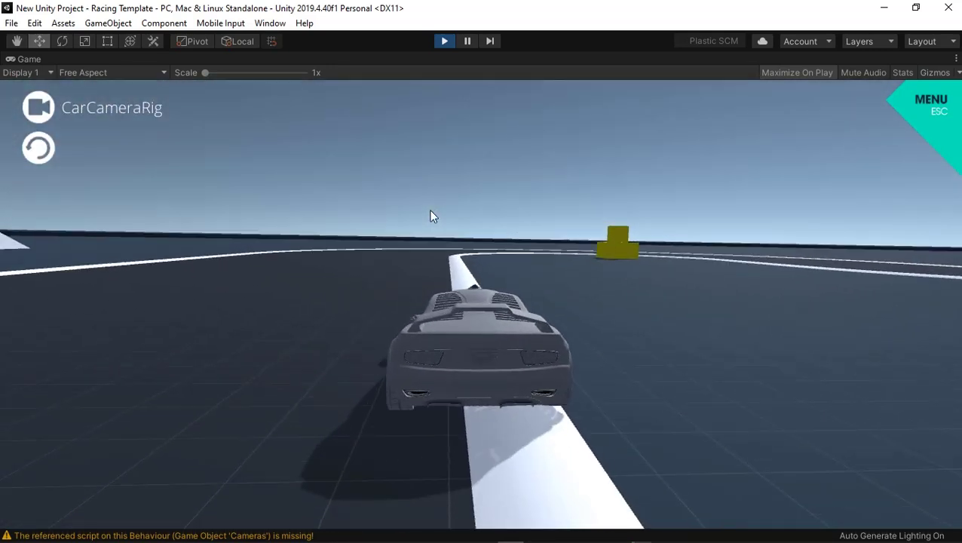
key("Left")
key("Right")
key("Up")
key("Left")
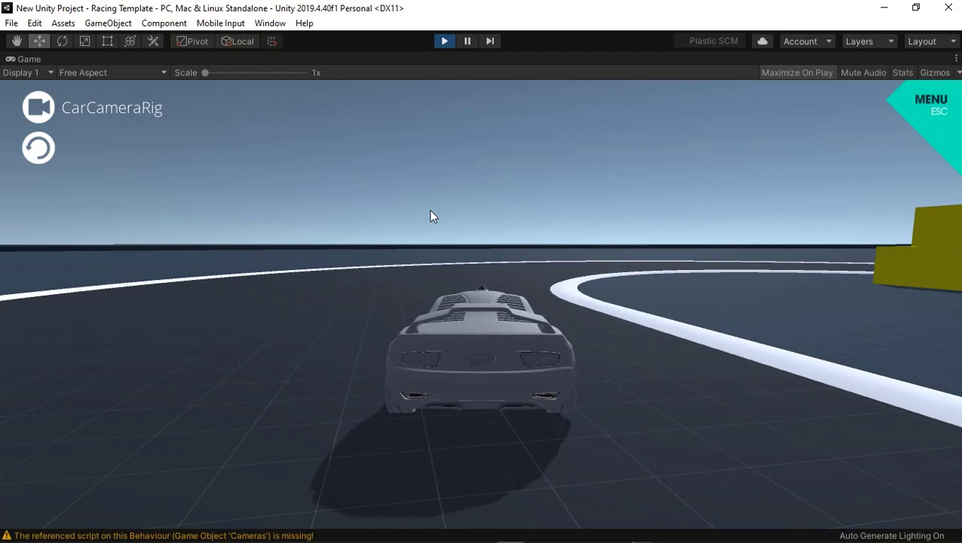
key("Up")
key("Right")
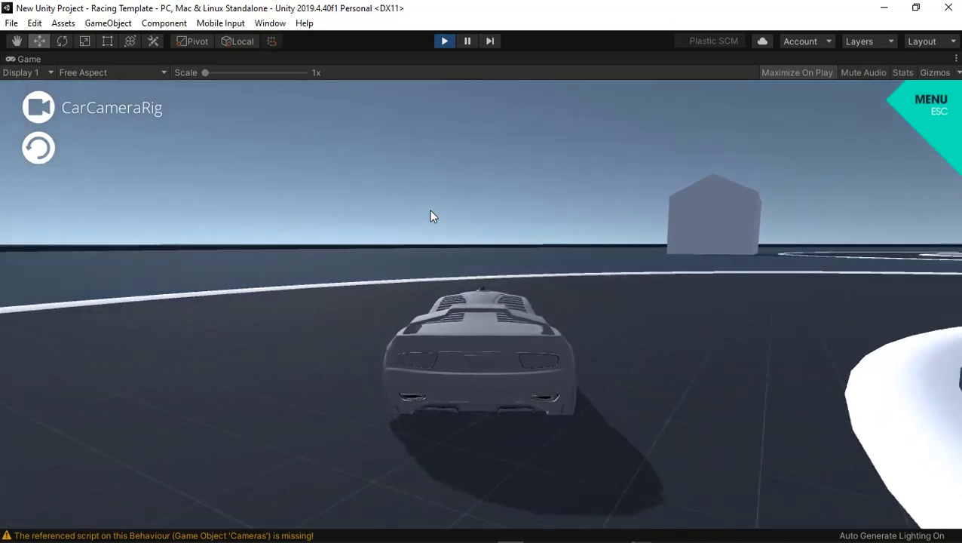
key("Up")
key("Left")
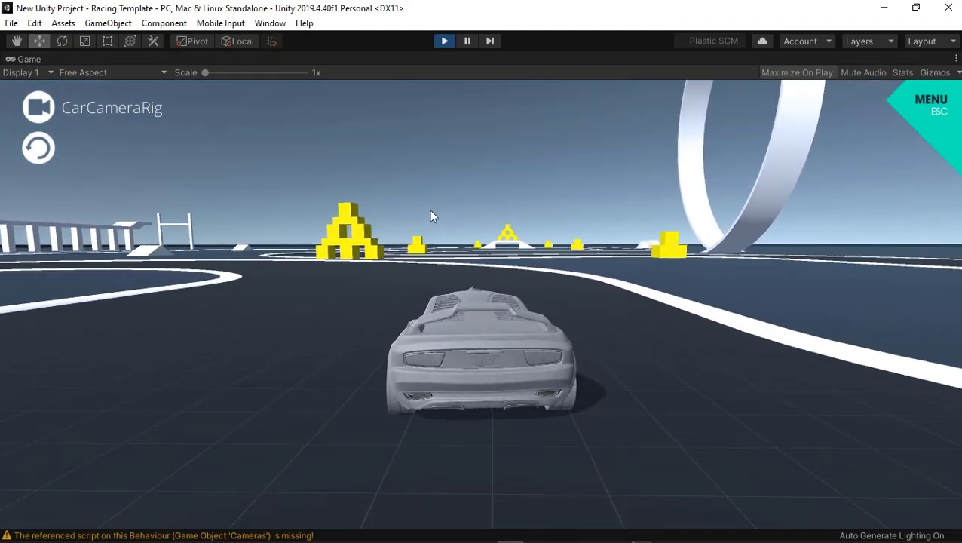
key("Up")
key("Left")
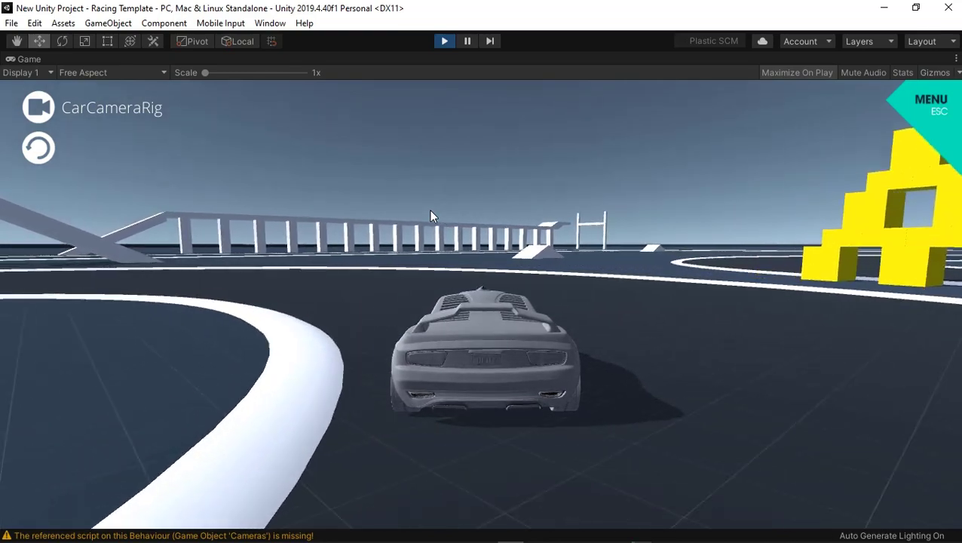
key("Up")
key("Left")
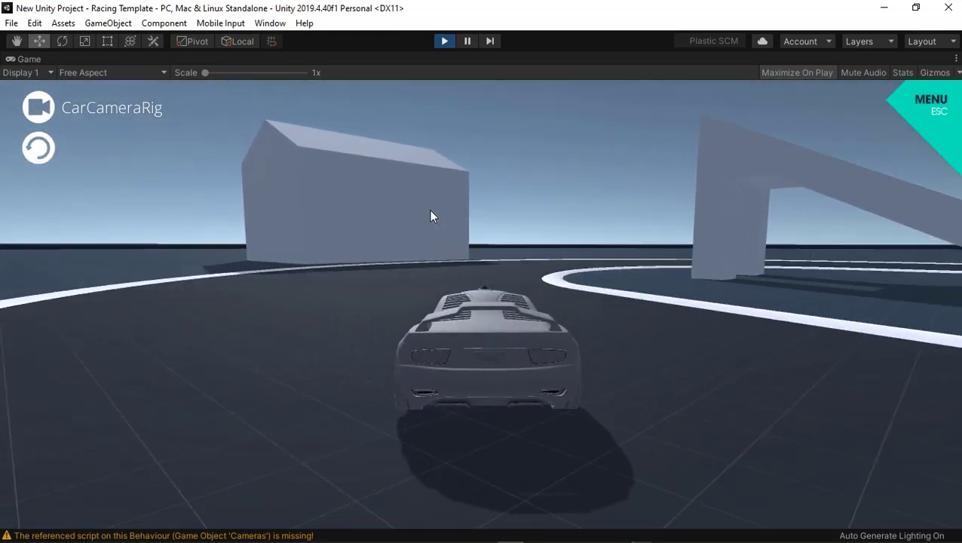
key("Up")
key("Right")
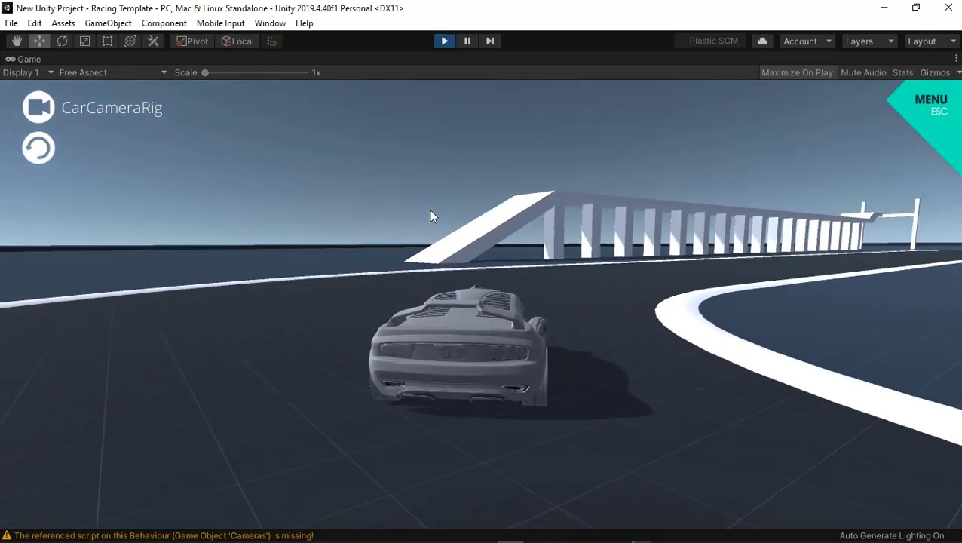
key("Up")
key("Left")
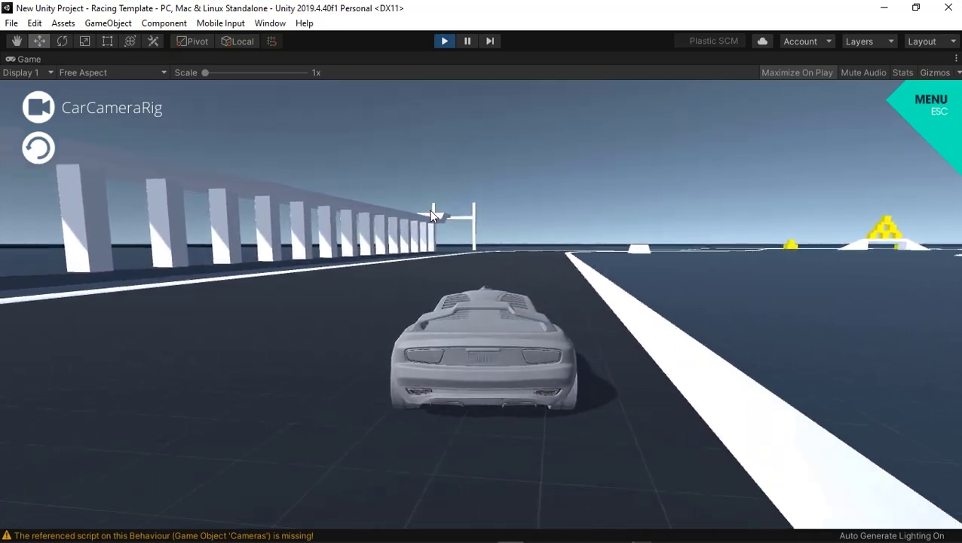
key("Up")
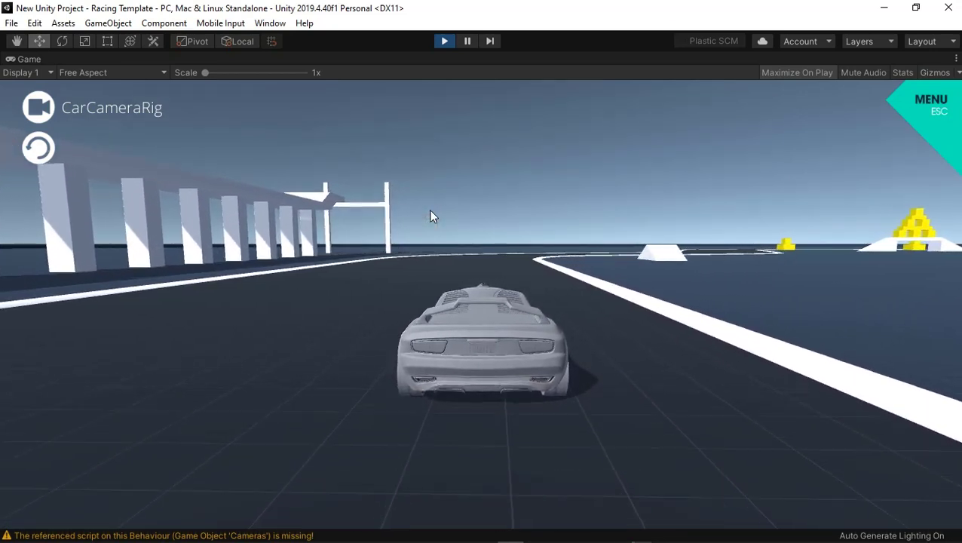
key("Up")
key("Right")
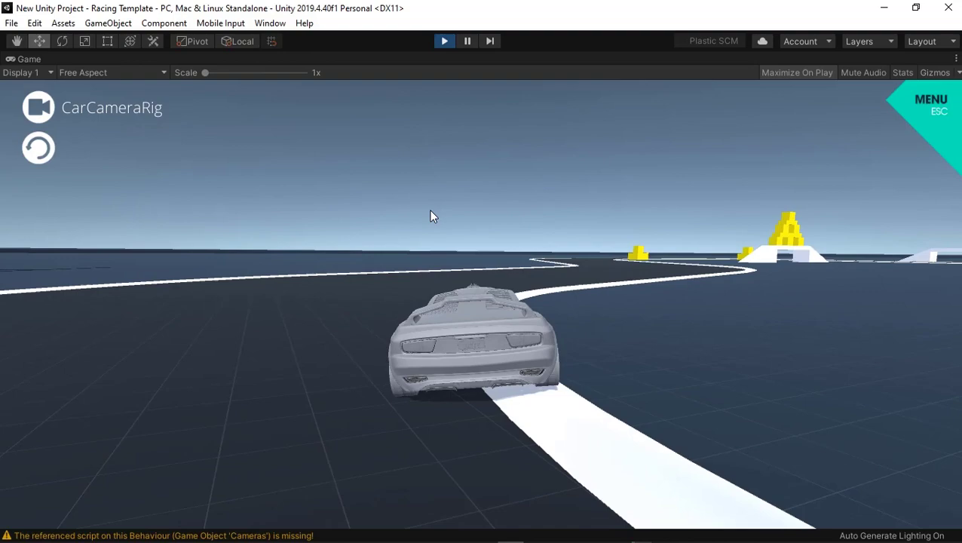
key("Left")
key("Up")
key("Left")
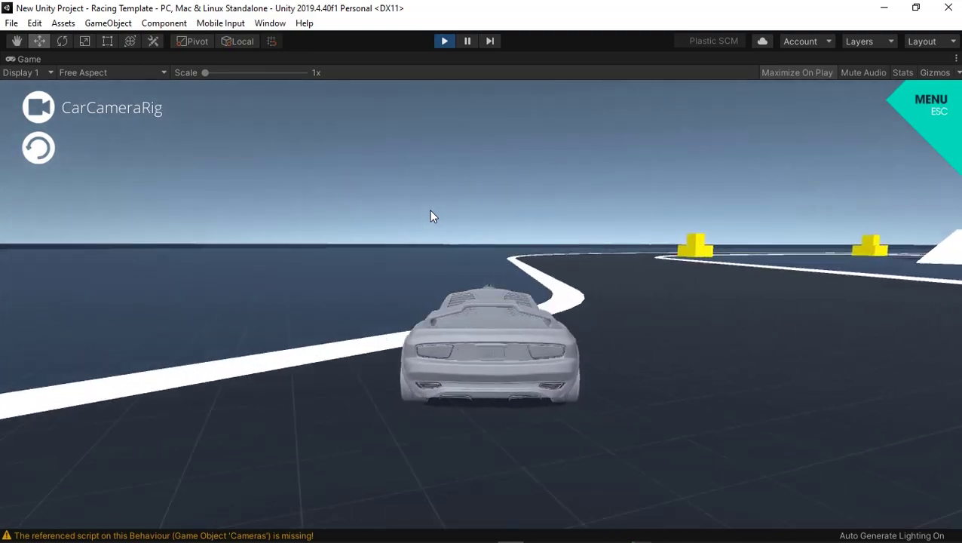
key("Right")
key("Escape")
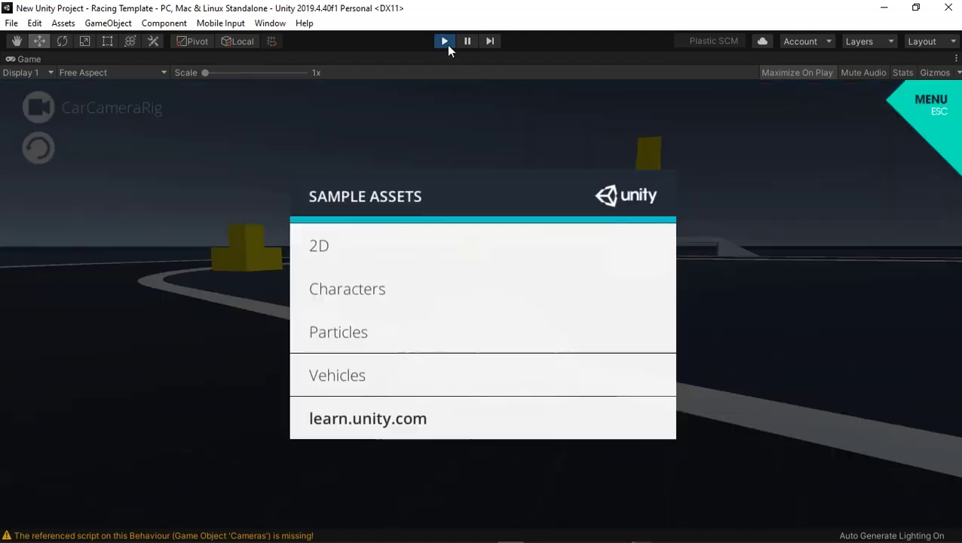
left_click(445, 41)
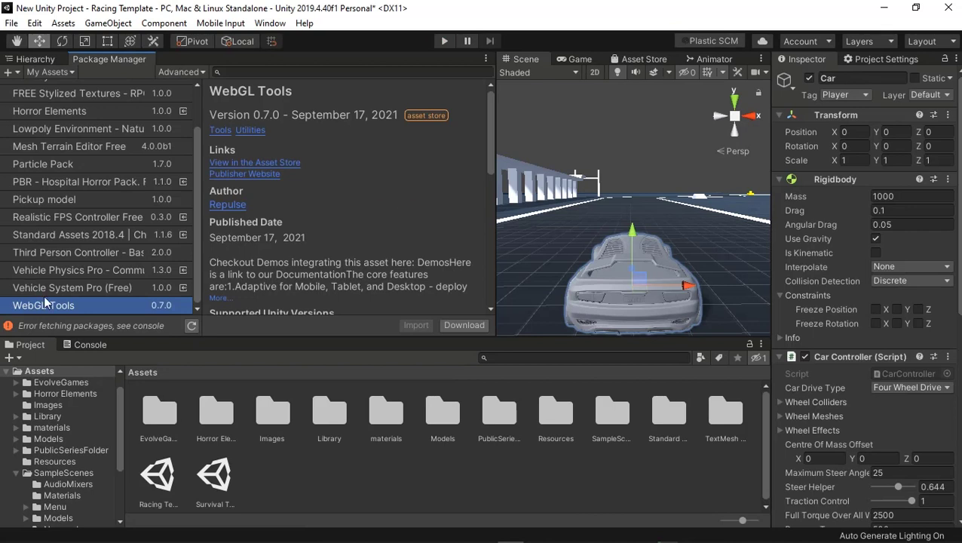
- Select Vehicle Physics Pro - Community Edition in the package list and look through its description and preview images
scroll(198, 244, "up", 3)
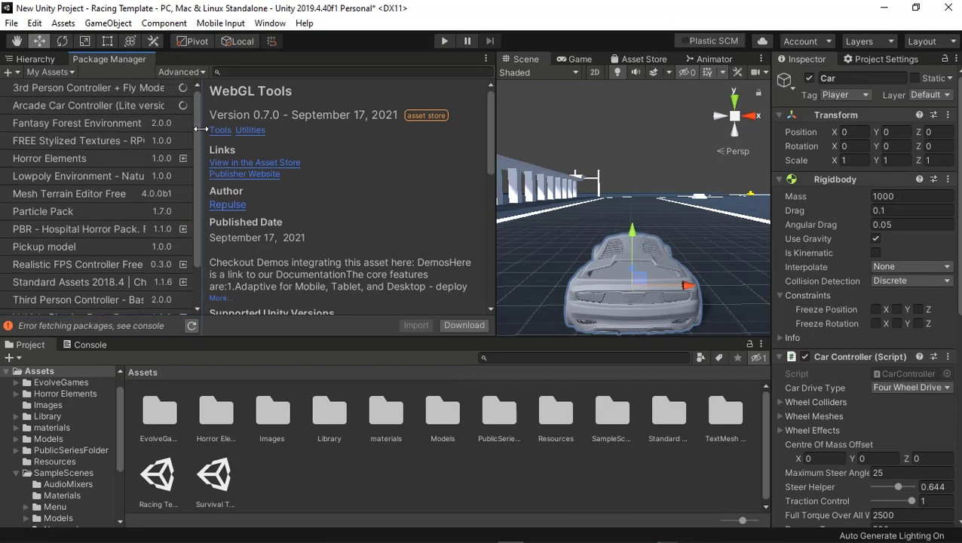
scroll(201, 264, "down", 3)
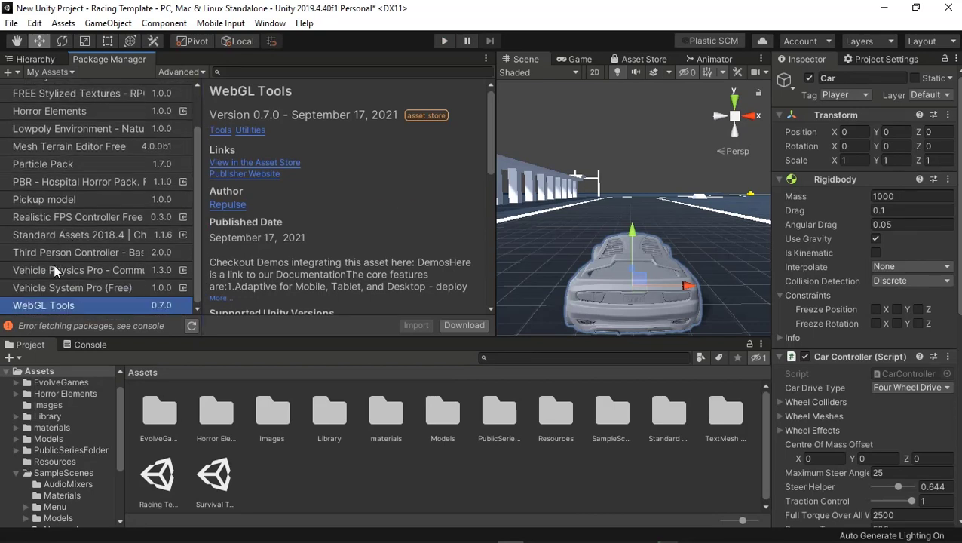
left_click(52, 272)
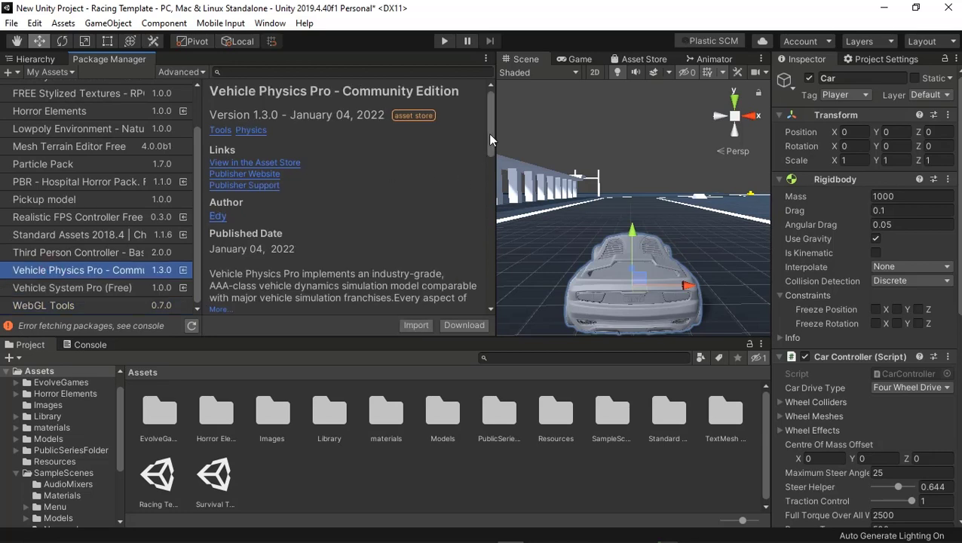
left_click_drag(490, 141, 472, 325)
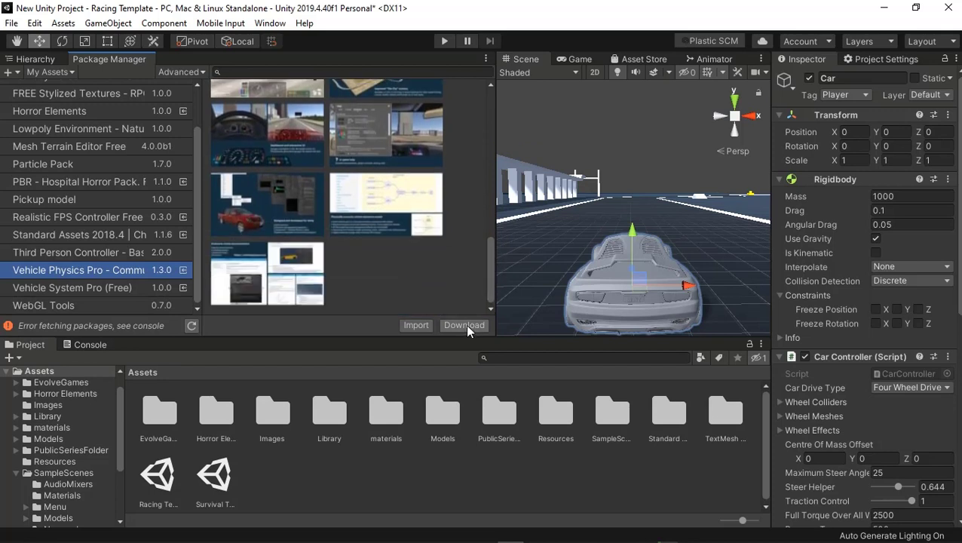
- Request the download of Vehicle Physics Pro - Community Edition, import all its files into the project, and return to the scene's object hierarchy
left_click(467, 325)
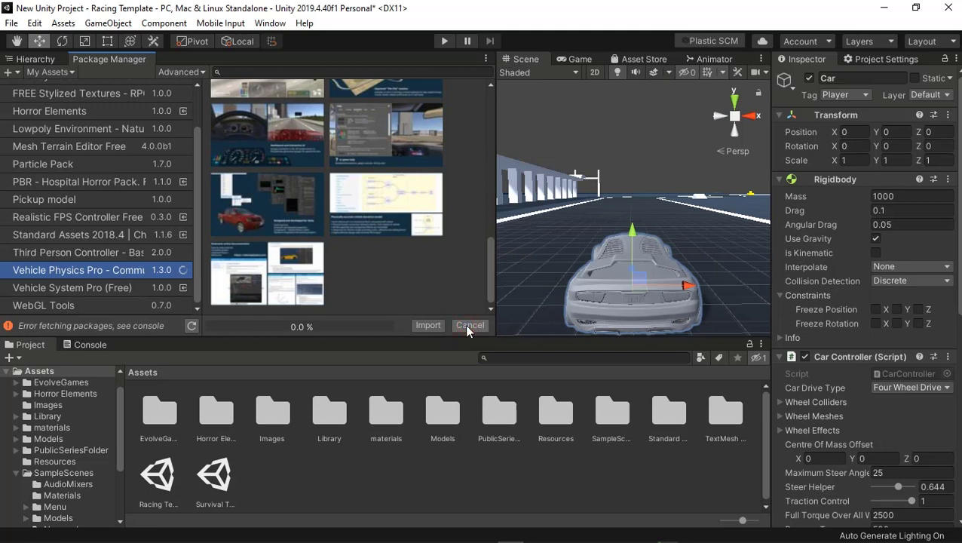
left_click(421, 324)
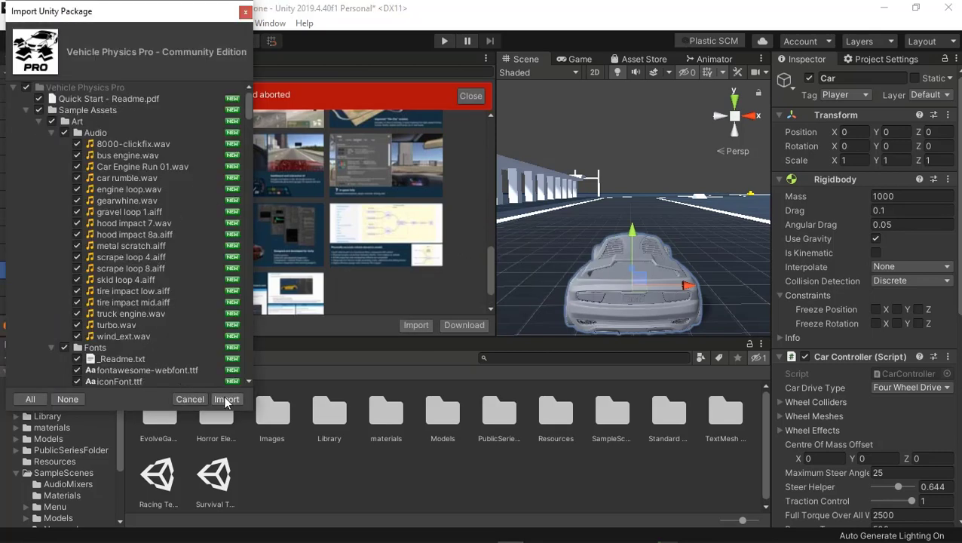
left_click(226, 399)
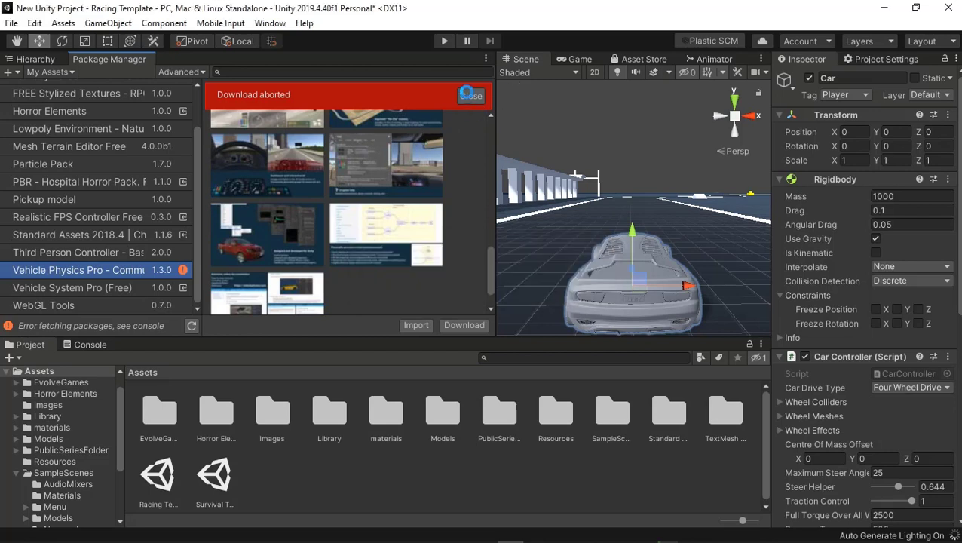
left_click(465, 95)
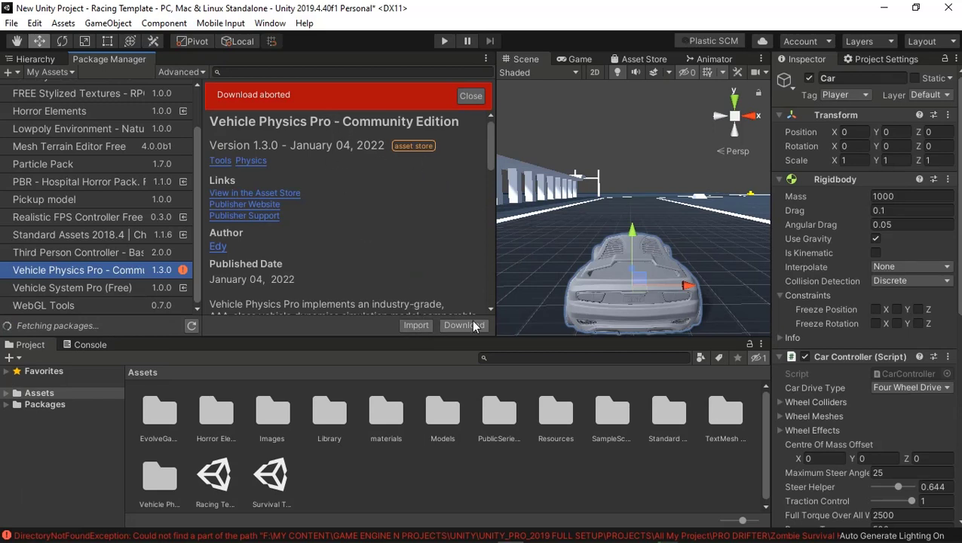
left_click(36, 59)
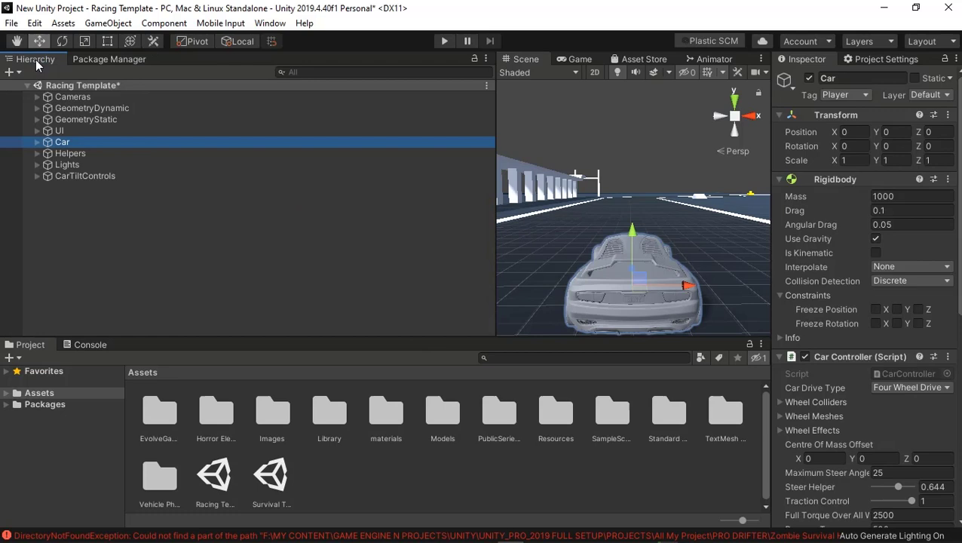
- Widen the scene view and open the CarAIWaypointBased scene from SampleScenes/Scenes, discarding the unsaved changes to Racing Template
left_click_drag(495, 267, 142, 310)
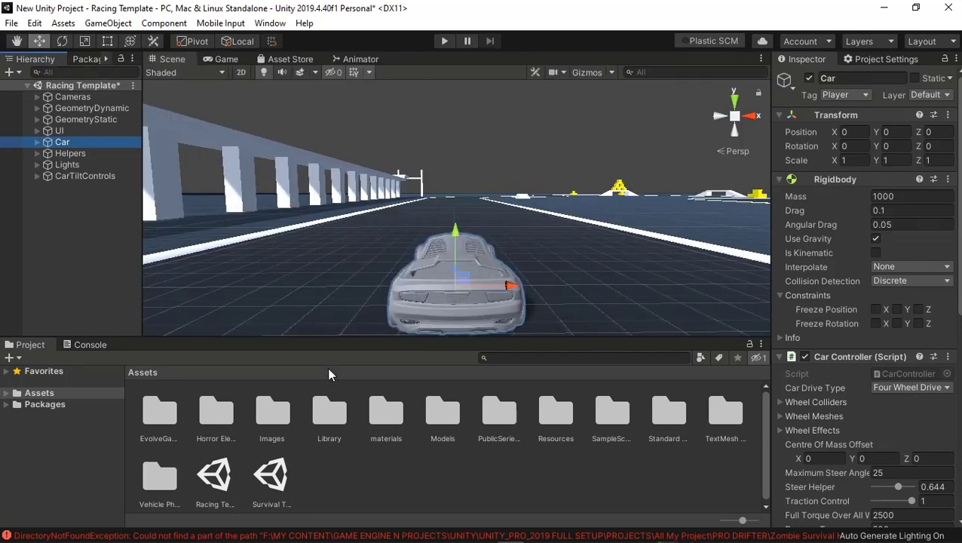
double_click(603, 424)
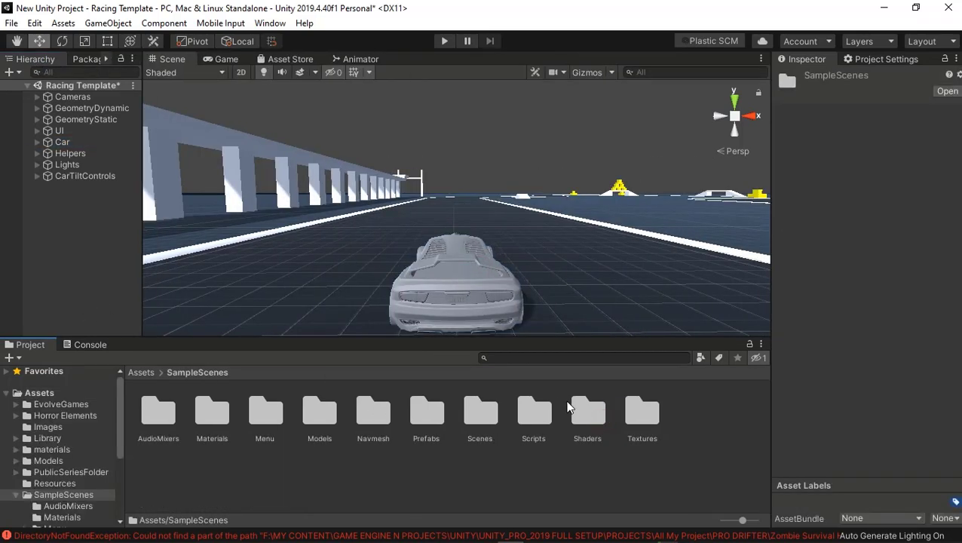
double_click(490, 422)
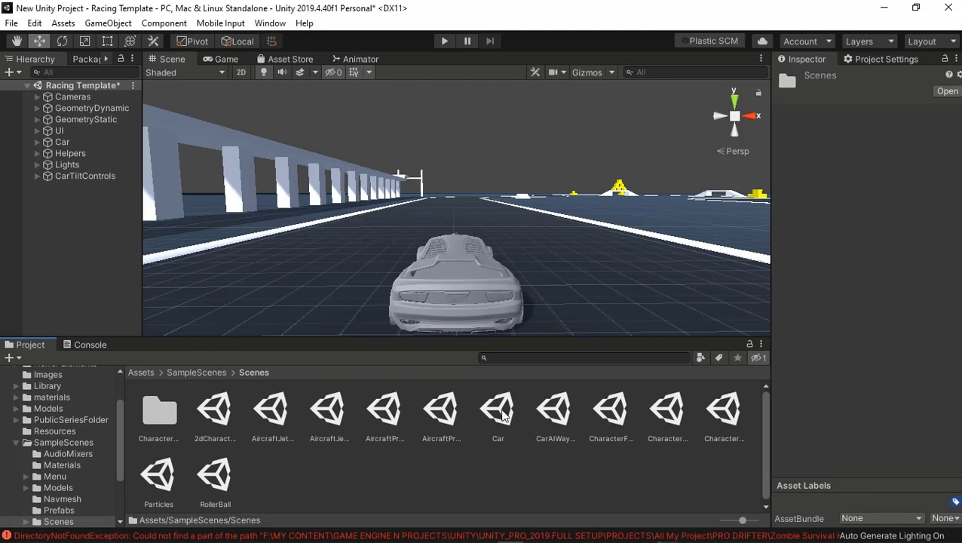
double_click(557, 413)
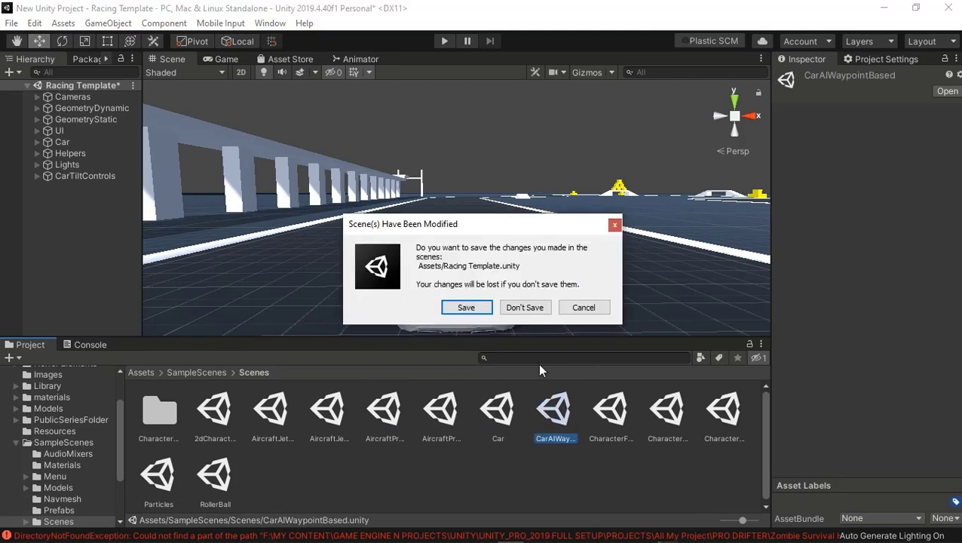
left_click(528, 308)
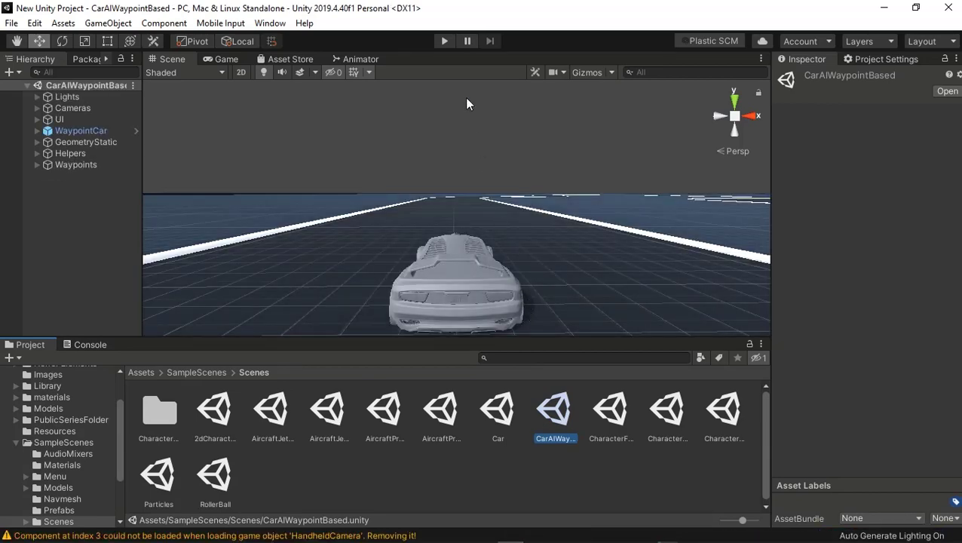
- Play the CarAIWaypointBased scene, cycle through the CctvCamera, HandheldCamera and CarCameraRig views while the AI car drives, and stop the play session
left_click(442, 40)
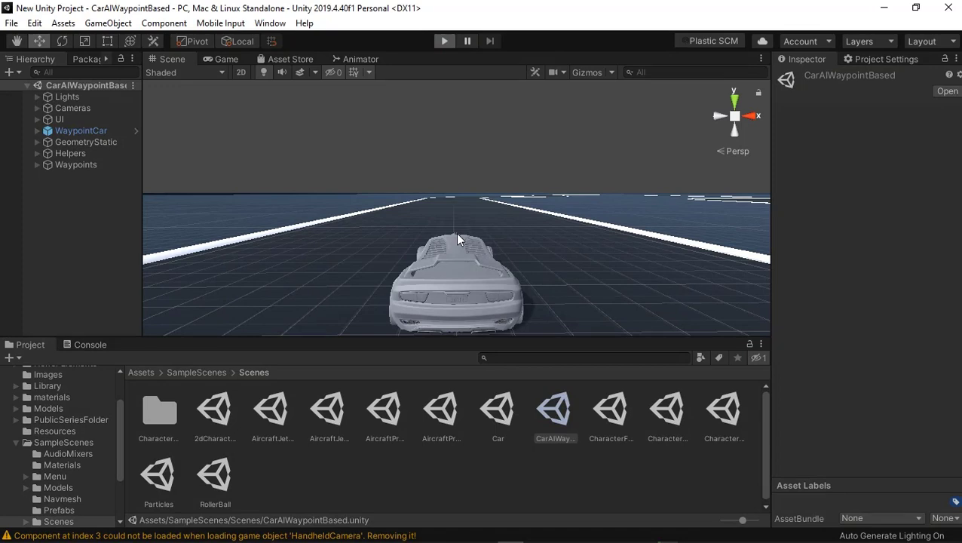
left_click(445, 42)
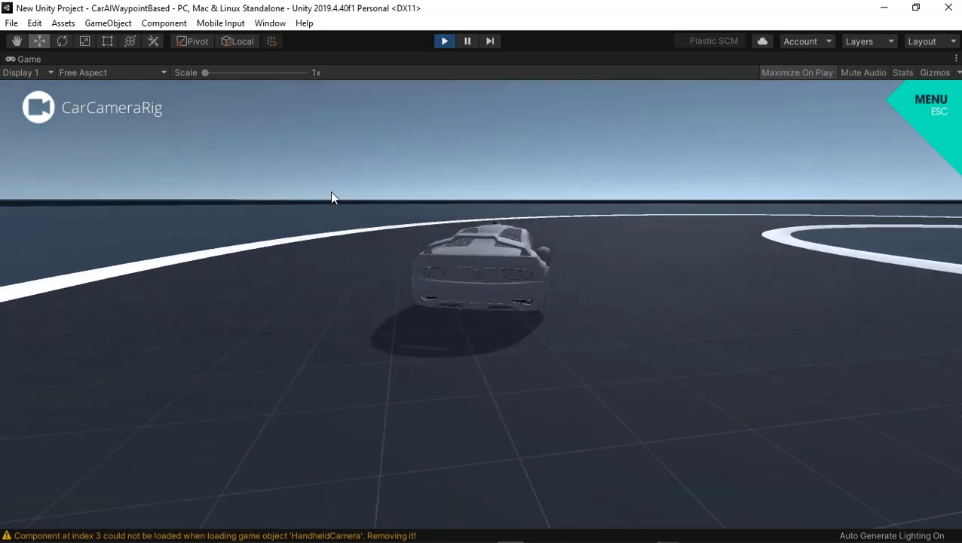
left_click(38, 107)
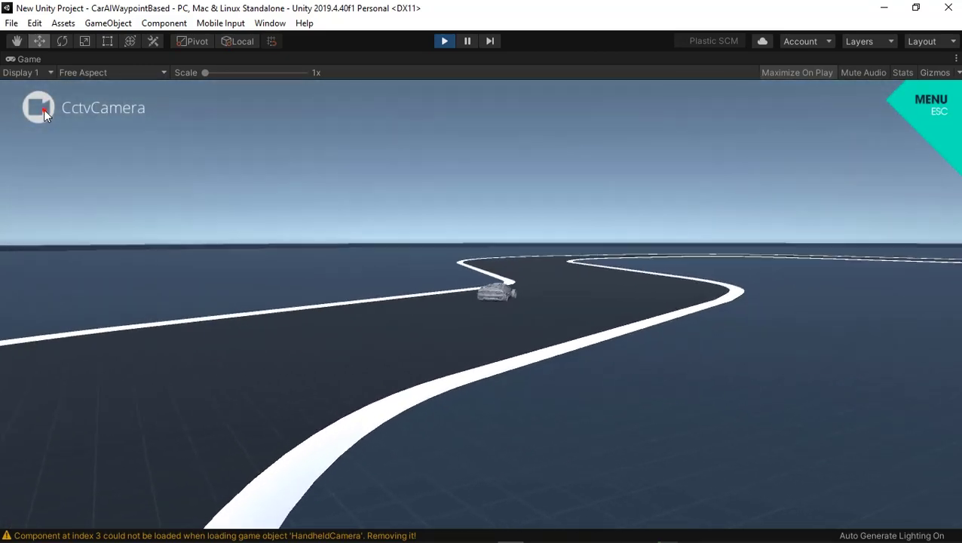
left_click(38, 107)
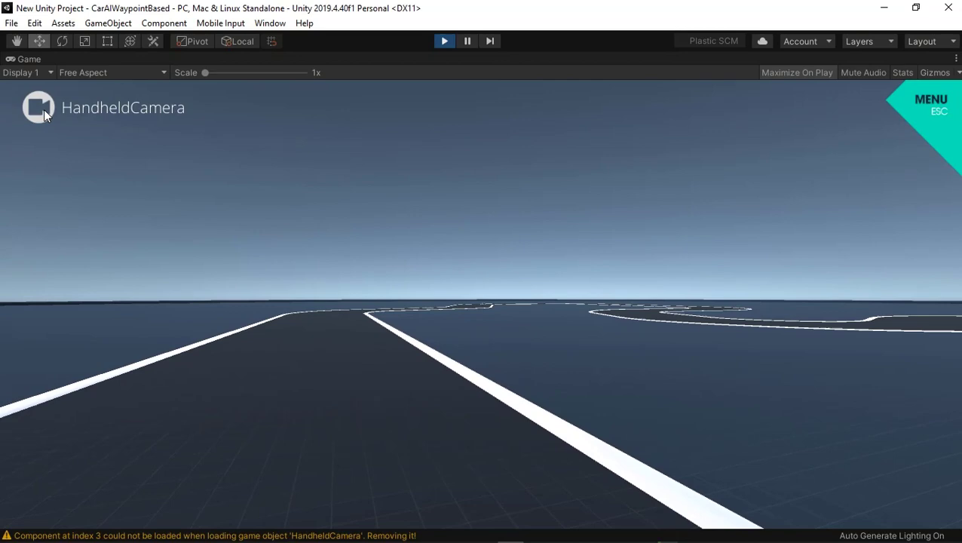
left_click(44, 109)
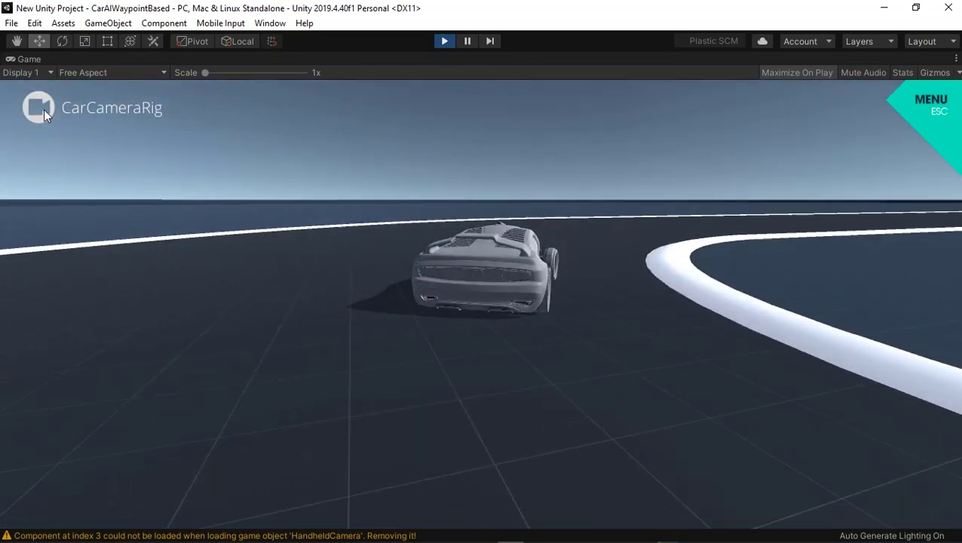
left_click(44, 110)
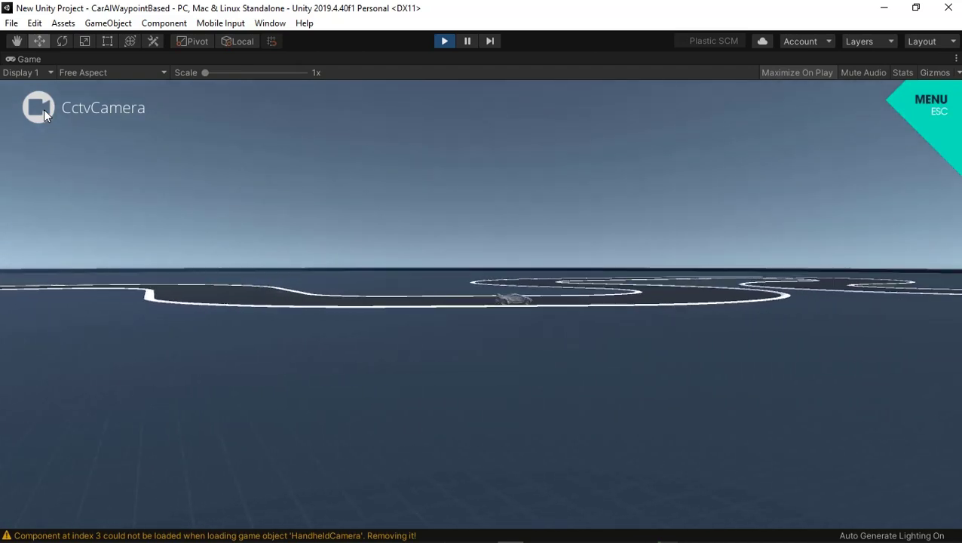
left_click(44, 110)
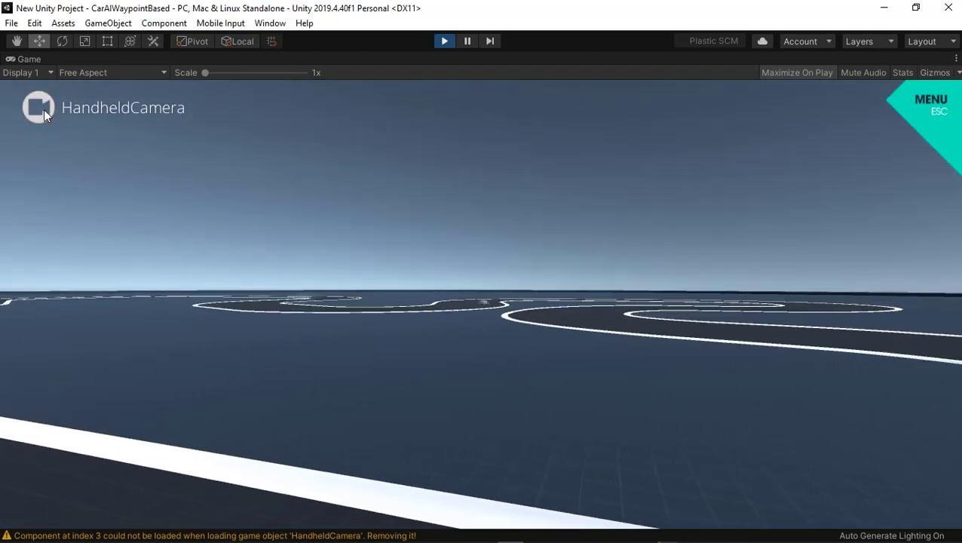
left_click(43, 109)
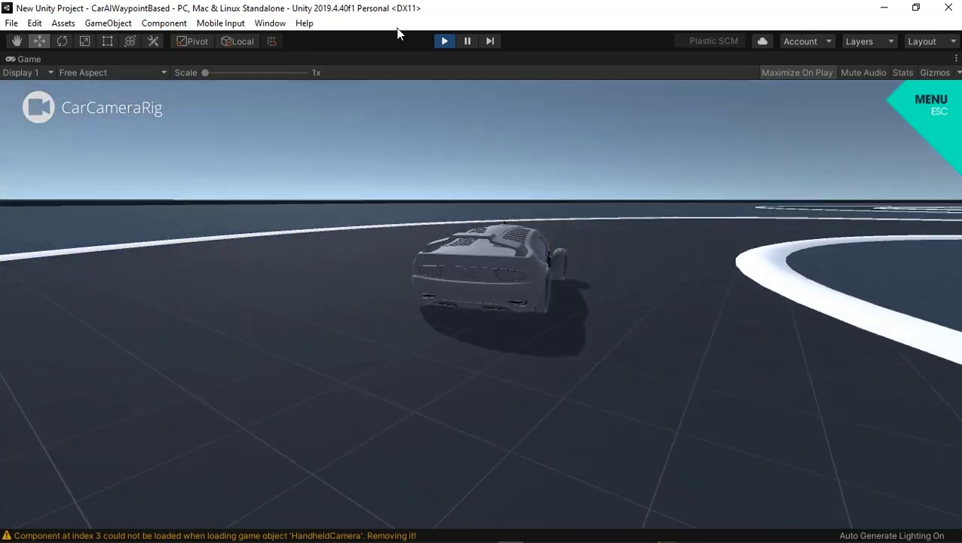
left_click(443, 42)
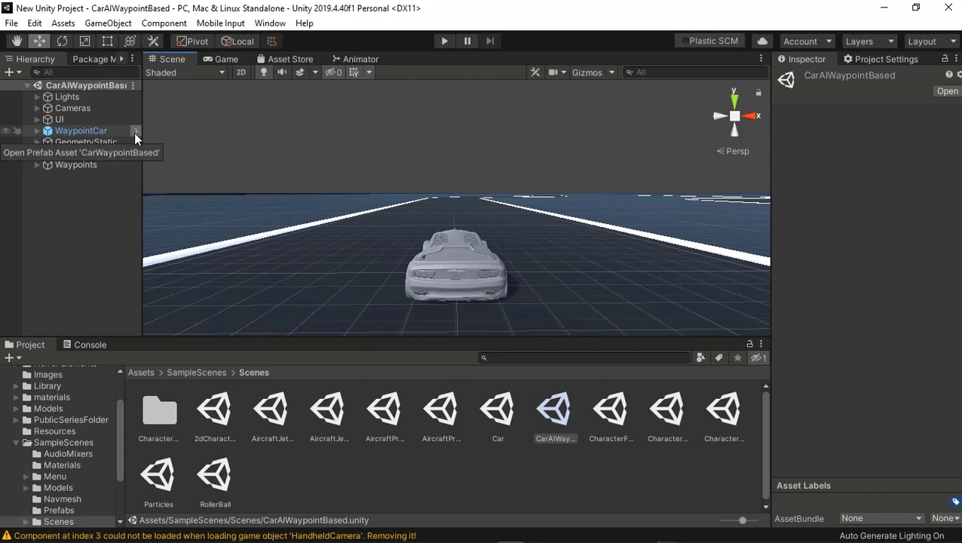
- Unpack the WaypointCar prefab completely in the scene hierarchy and clear the selection
left_click(592, 71)
left_click(583, 72)
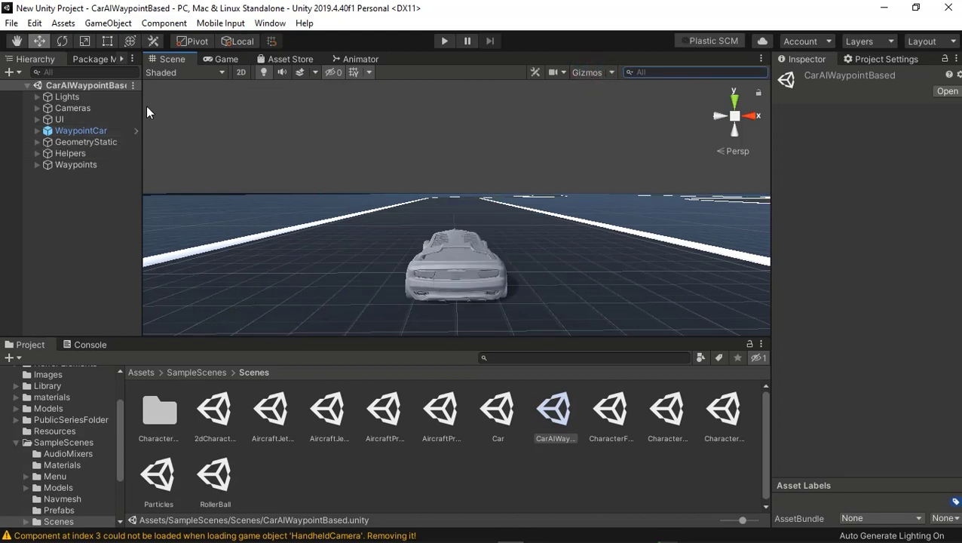
right_click(83, 130)
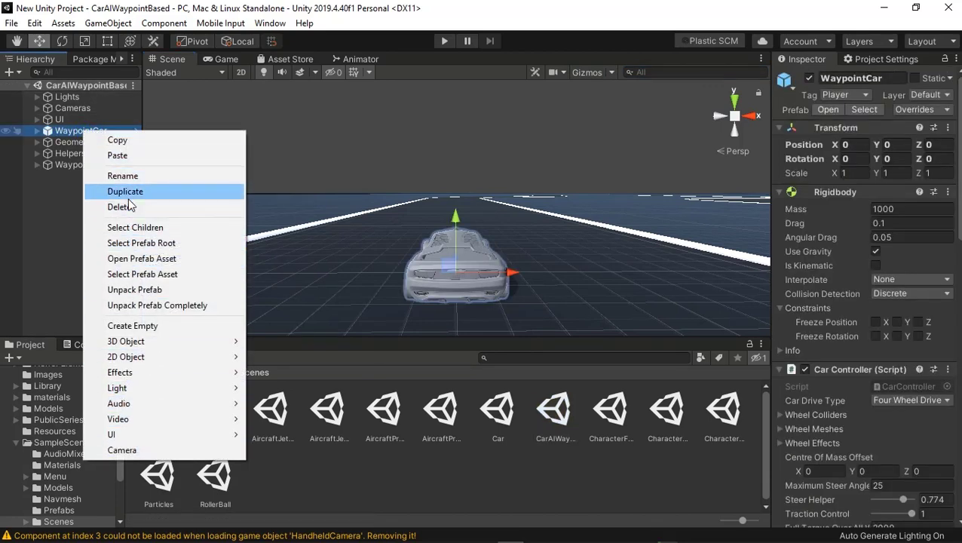
left_click(147, 304)
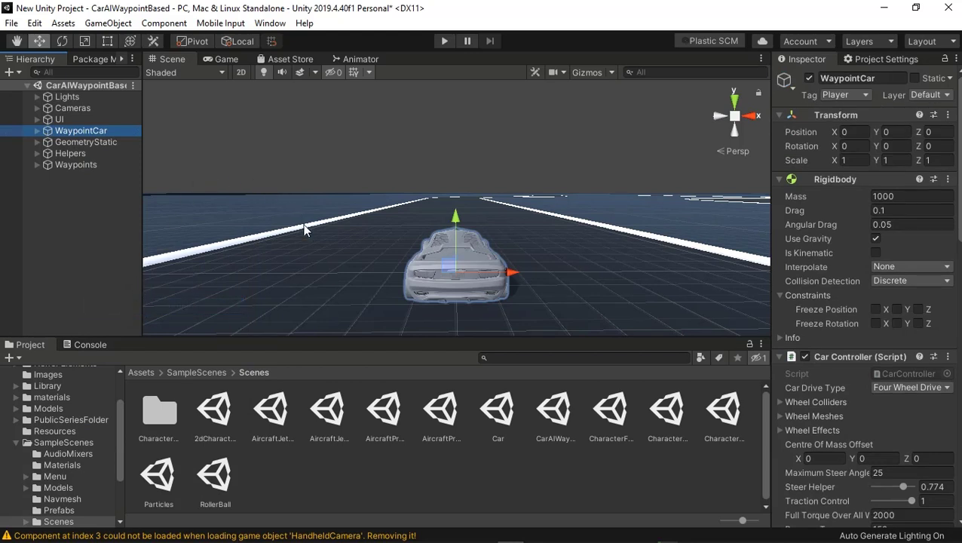
left_click(339, 470)
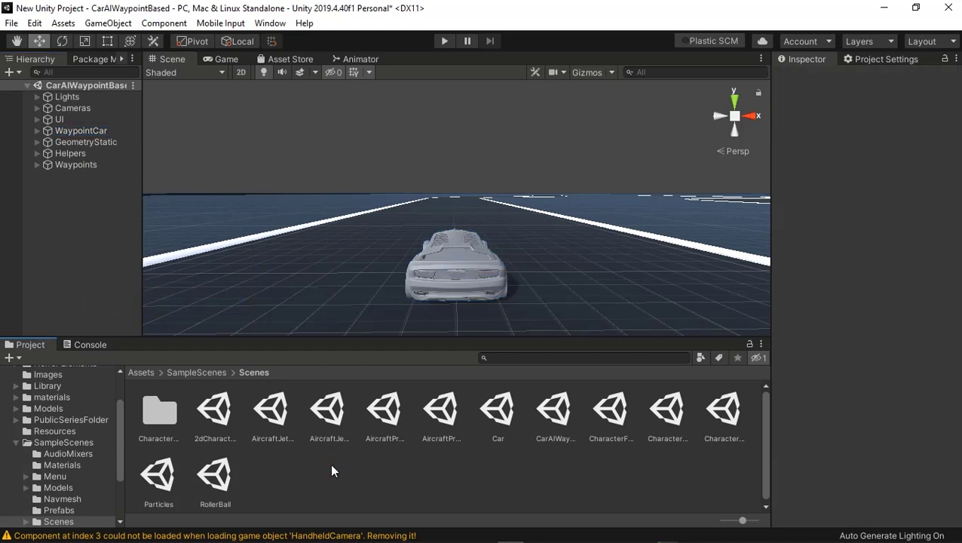
- Save the open scene as Racing Template in the project's Assets folder, overwriting the existing scene file
left_click(9, 22)
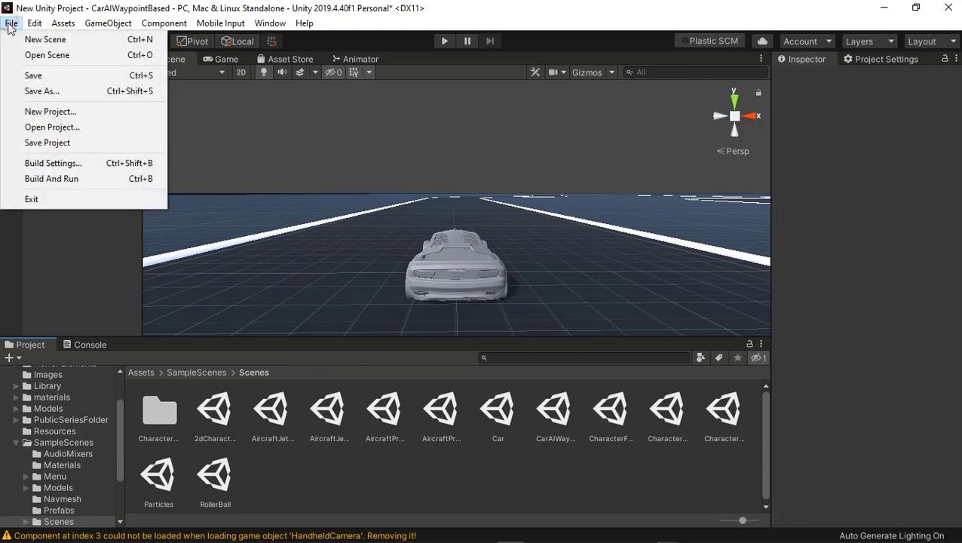
left_click(45, 92)
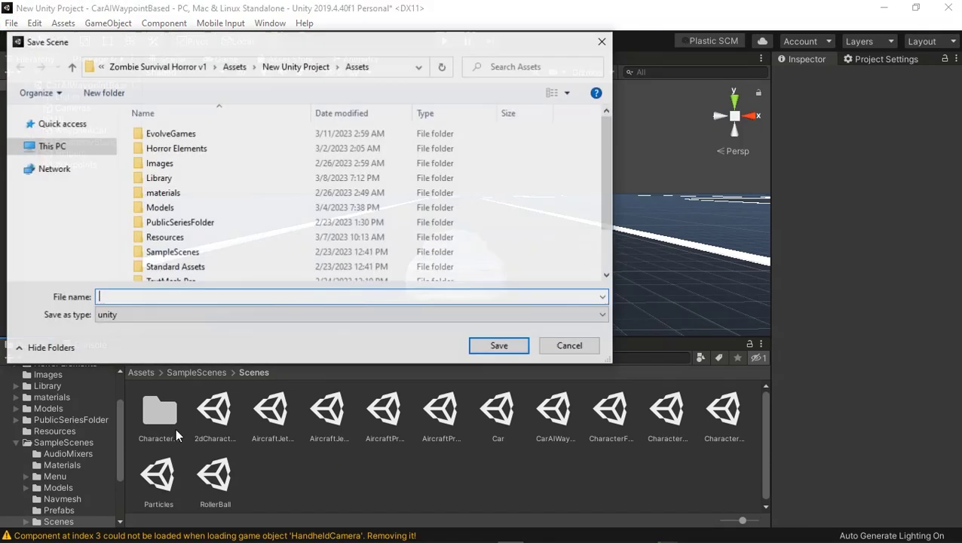
scroll(173, 216, "down", 1)
scroll(172, 227, "down", 1)
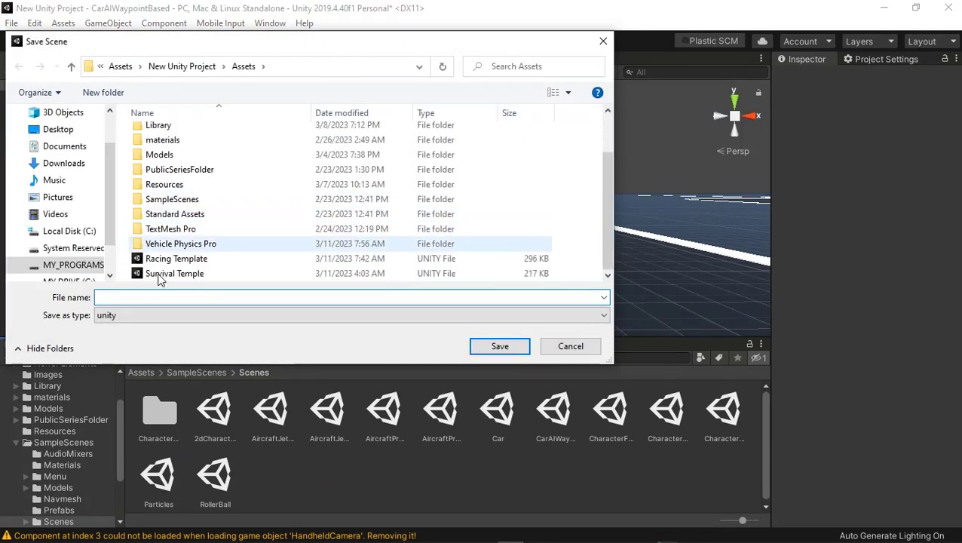
left_click(167, 259)
left_click(499, 347)
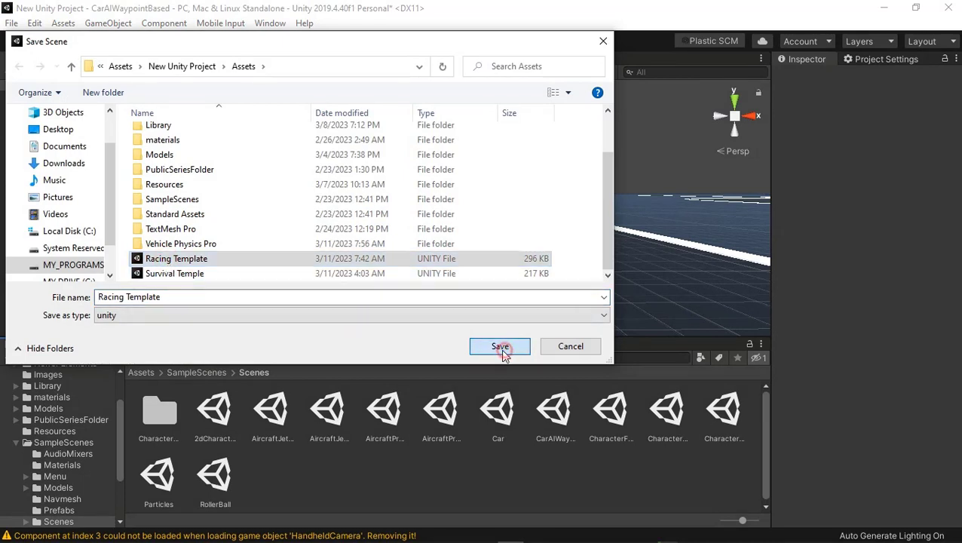
left_click(512, 279)
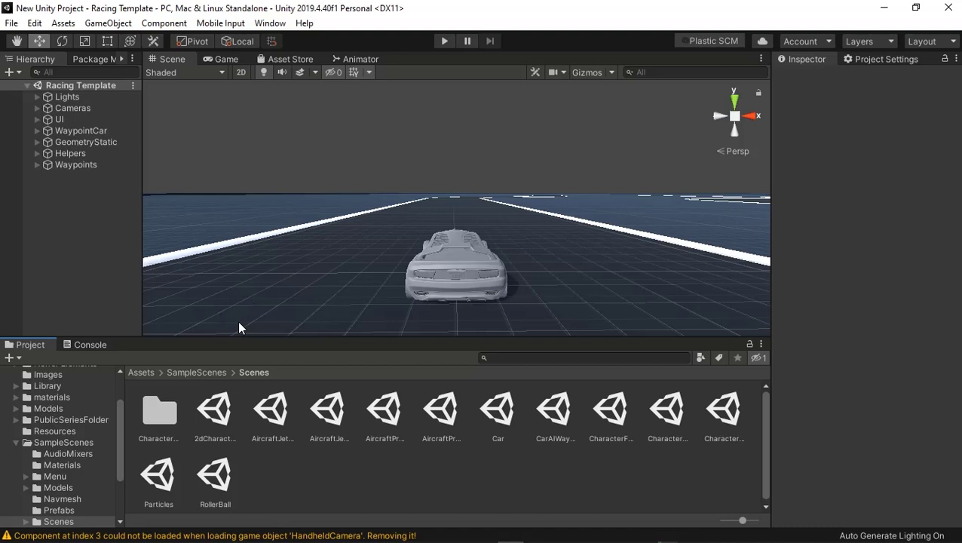
- Add the VPP Sport Coupe prefab from Assets/Vehicle Physics Pro/Vehicles/Sport Coupe to the Racing Template scene
left_click(141, 373)
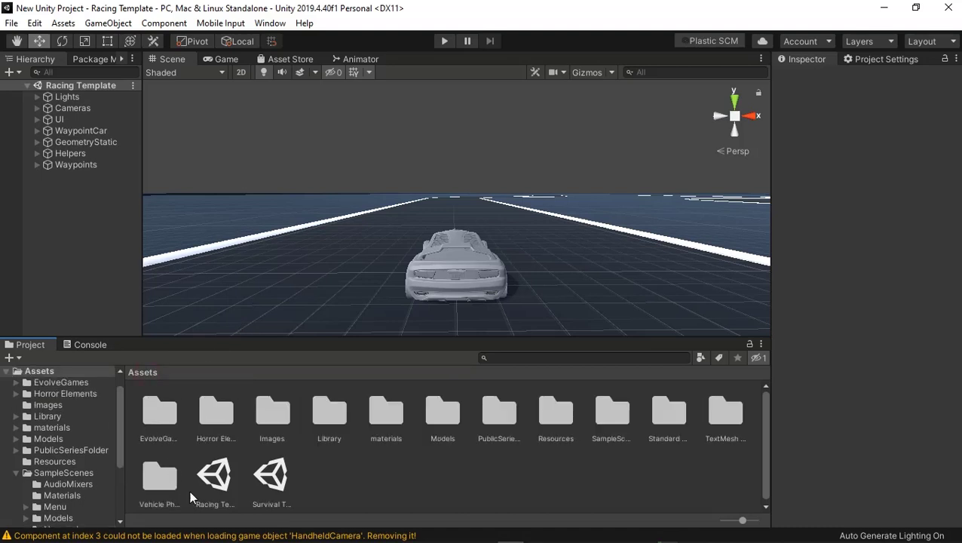
left_click(223, 474)
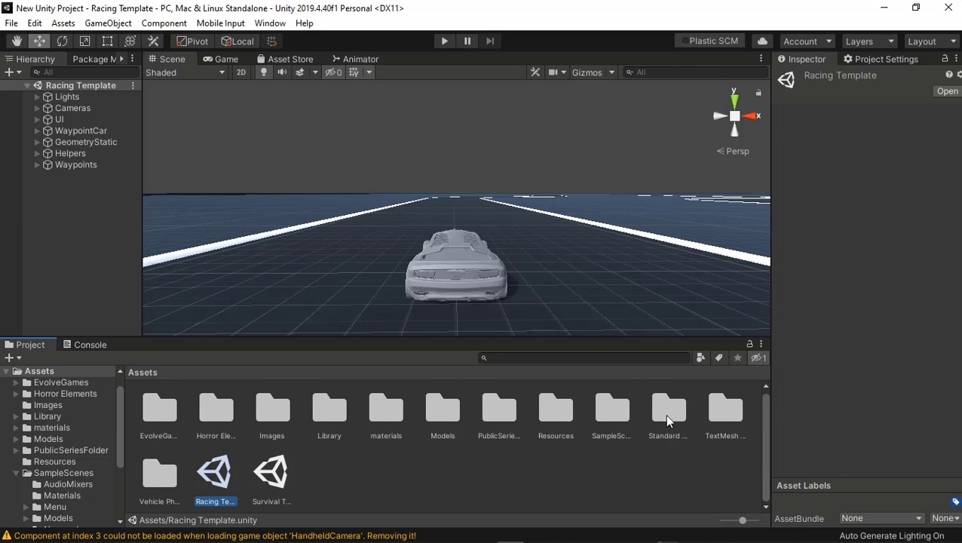
double_click(159, 475)
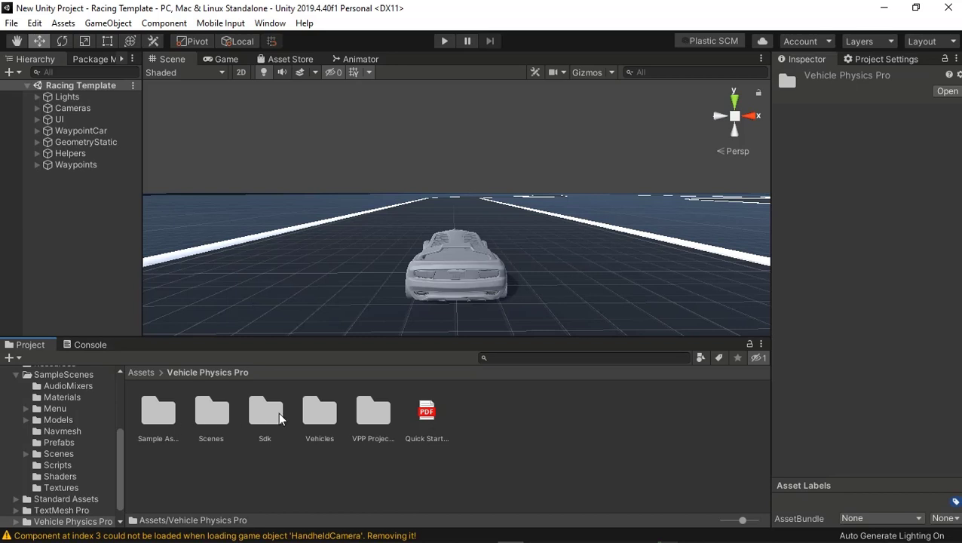
double_click(319, 415)
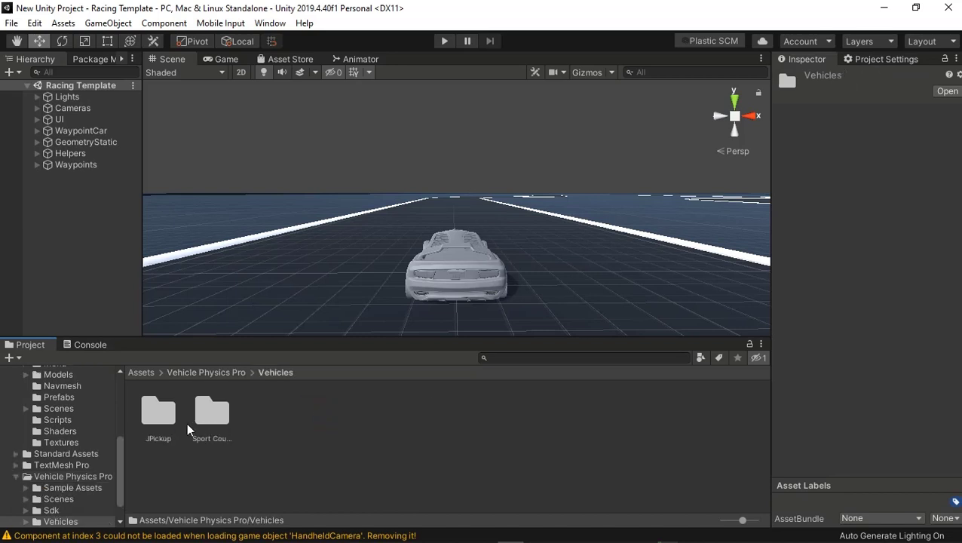
double_click(214, 427)
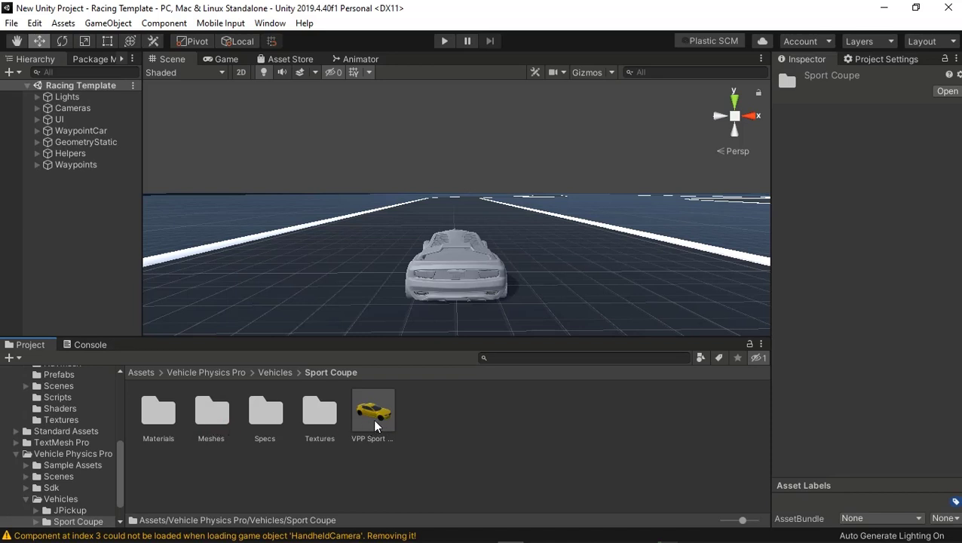
left_click_drag(374, 426, 61, 188)
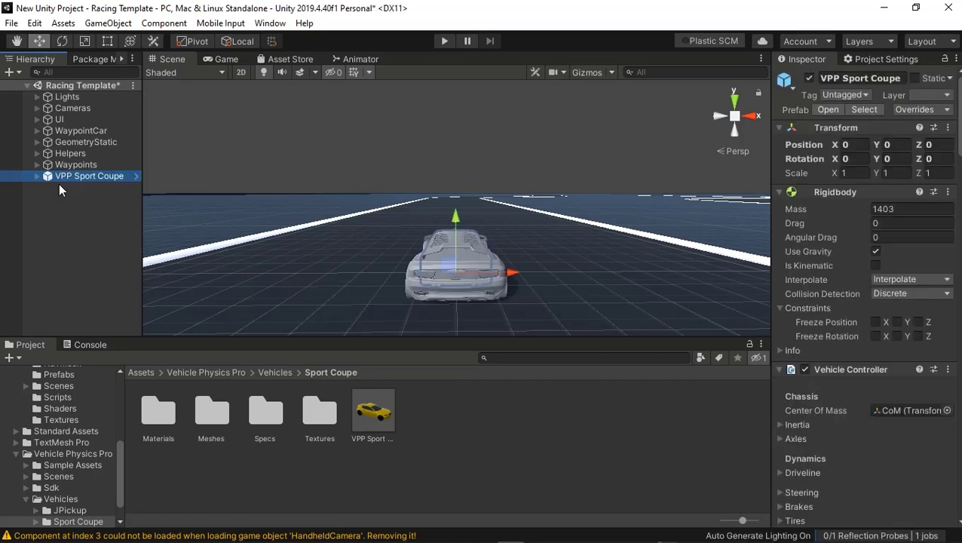
- Frame the VPP Sport Coupe and move it back along the Z axis to -0.73 to align with the waypoint car
double_click(91, 174)
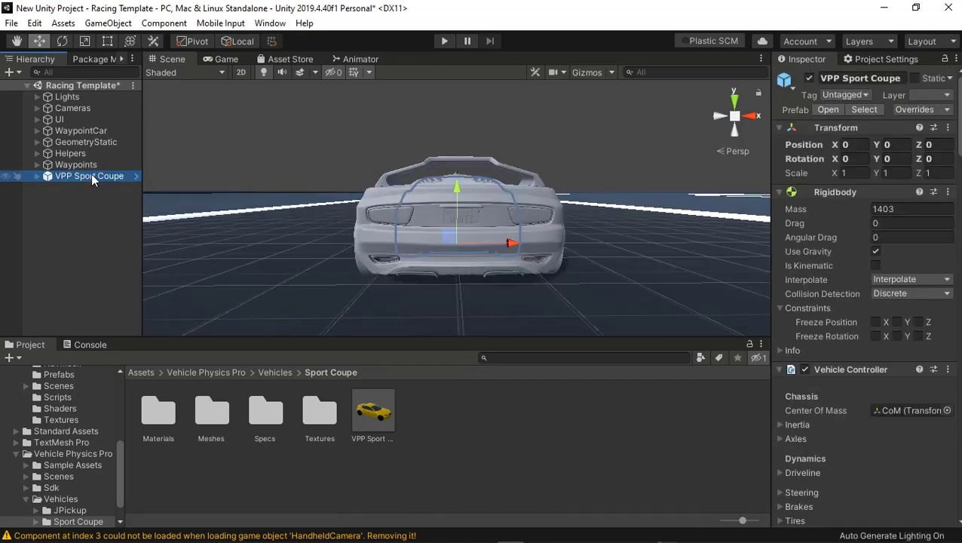
left_click_drag(305, 232, 592, 301, "alt")
left_click_drag(666, 266, 402, 265, "alt")
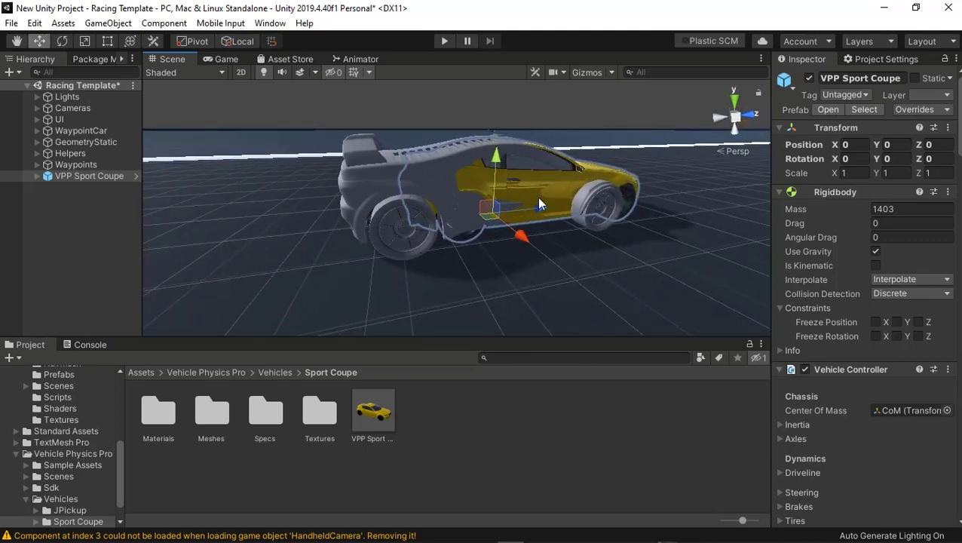
left_click_drag(538, 205, 505, 209)
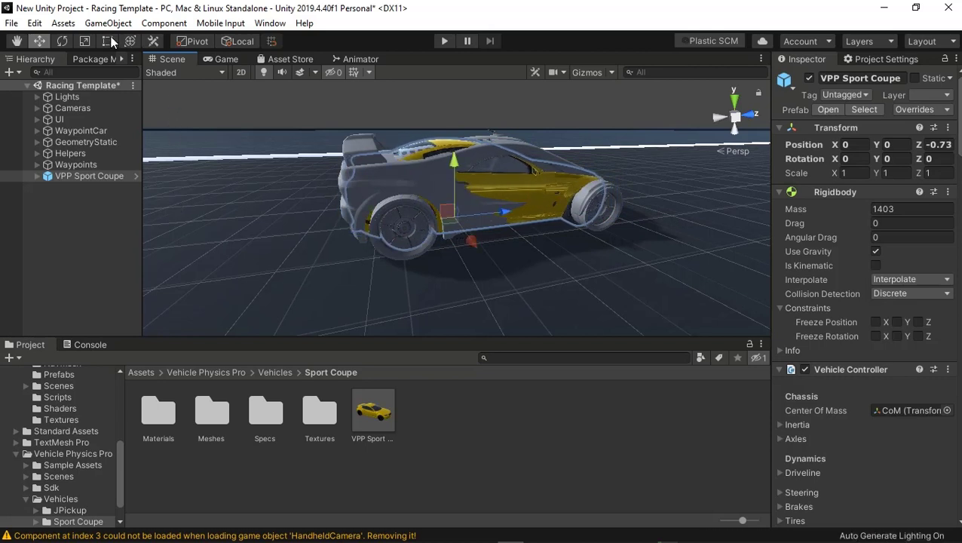
- Scale the VPP Sport Coupe up uniformly to about 1.123 to match the waypoint car's size
left_click(86, 44)
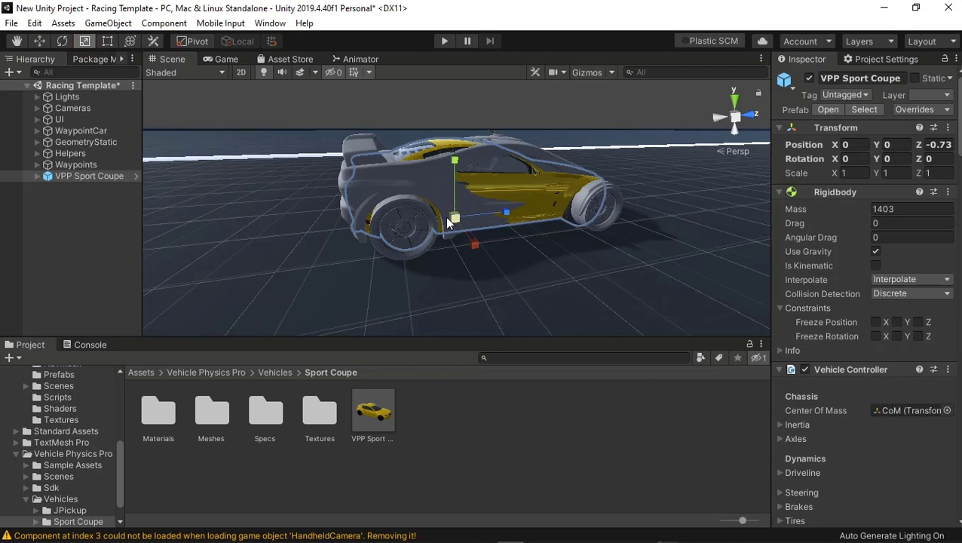
left_click_drag(454, 217, 456, 214)
left_click_drag(455, 217, 472, 227)
- Examine from behind and from the side how the enlarged coupe's body fits over the grey waypoint car
left_click_drag(301, 275, 604, 297, "alt")
middle_click_drag(604, 297, 588, 226)
left_click_drag(473, 257, 522, 291, "alt")
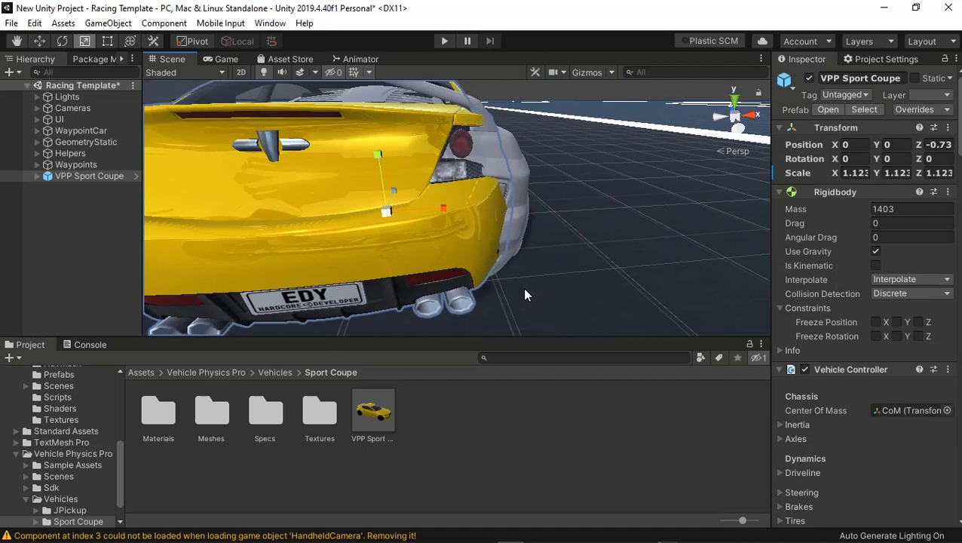
scroll(590, 268, "down", 5)
right_click_drag(556, 261, 550, 251)
middle_click_drag(551, 251, 551, 181)
scroll(586, 267, "up", 3)
right_click_drag(580, 263, 599, 260)
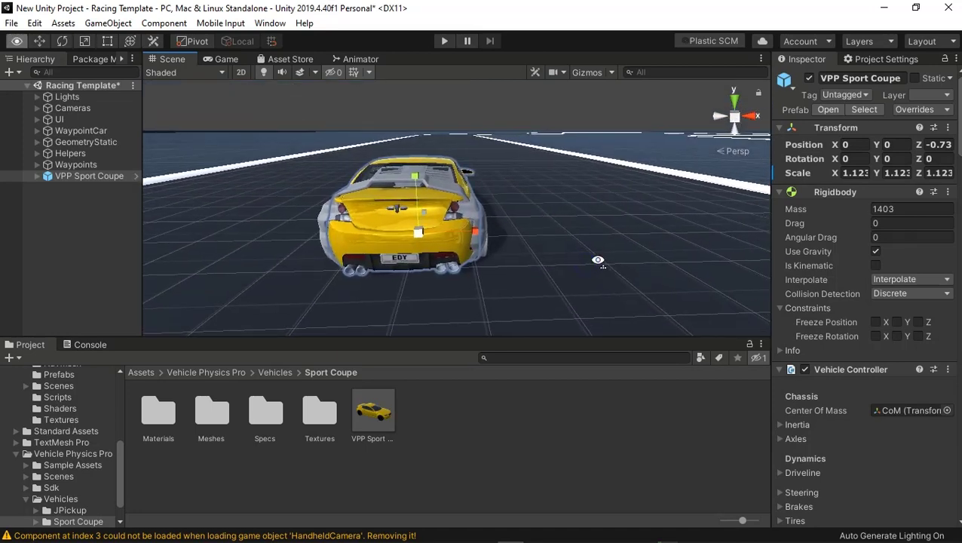
- Unpack the VPP Sport Coupe prefab instance completely
left_click(72, 109)
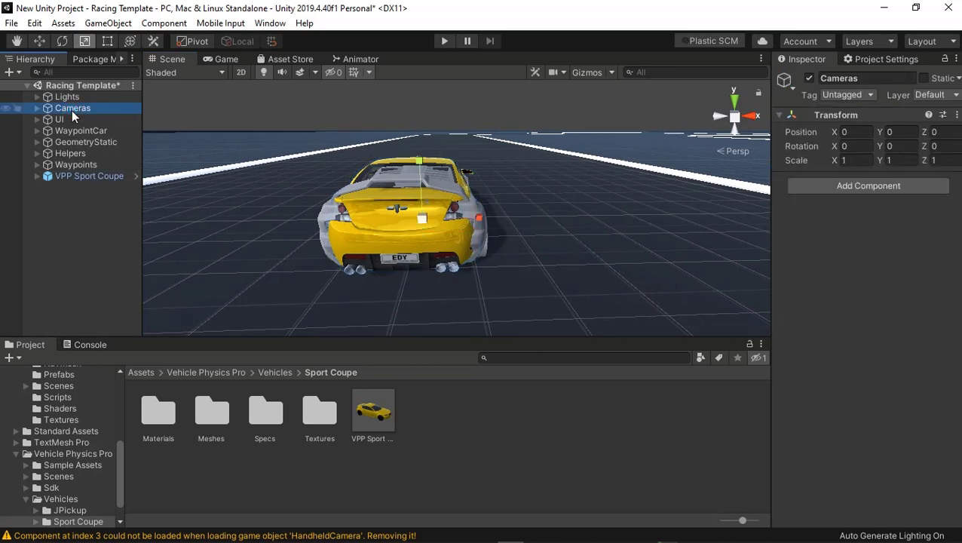
right_click(92, 175)
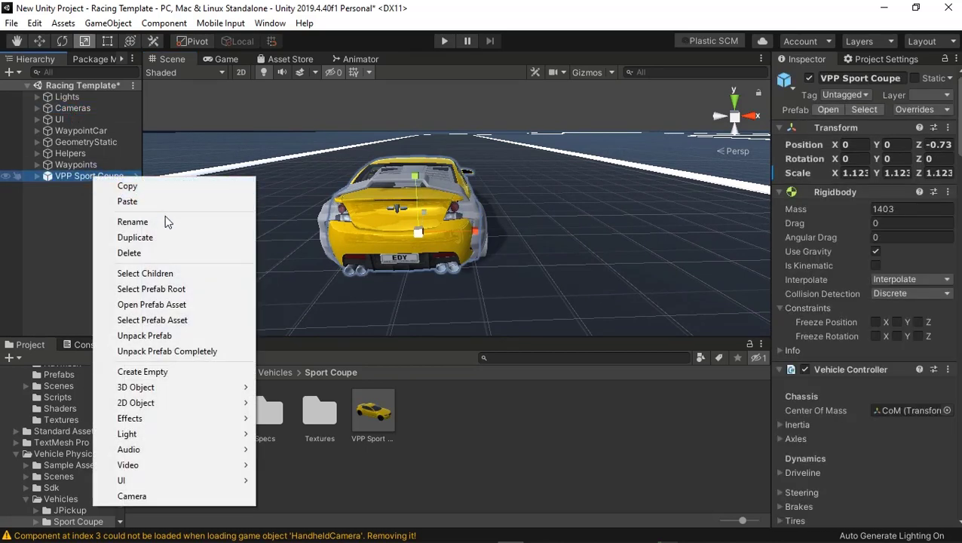
left_click(164, 351)
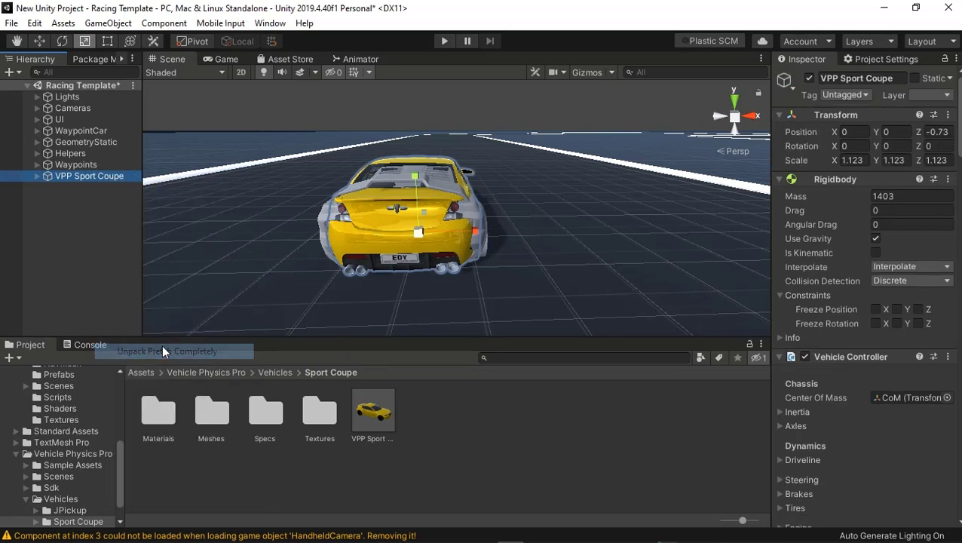
- Examine the WaypointCar's components, especially the Car AI Control, Waypoint Progress Tracker and Car Audio scripts
left_click(76, 130)
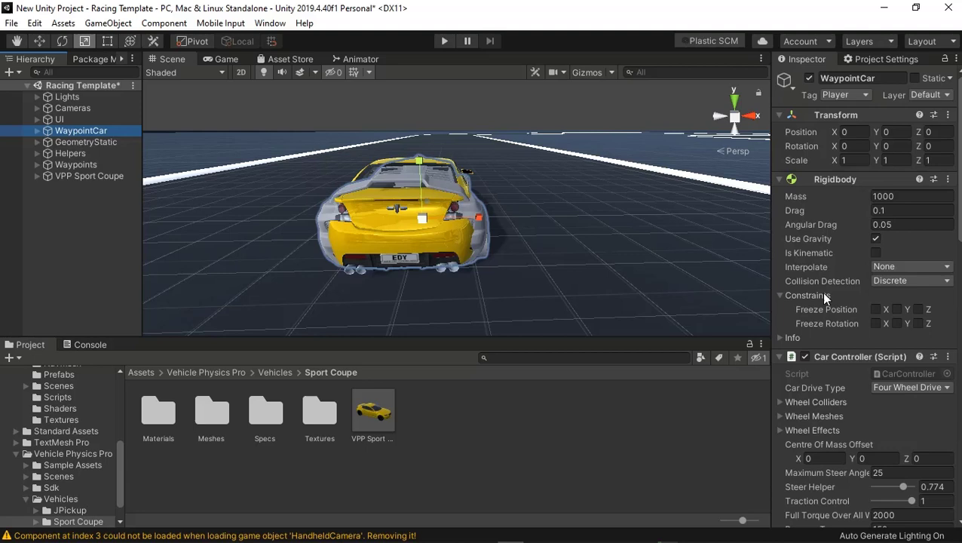
scroll(824, 298, "down", 10)
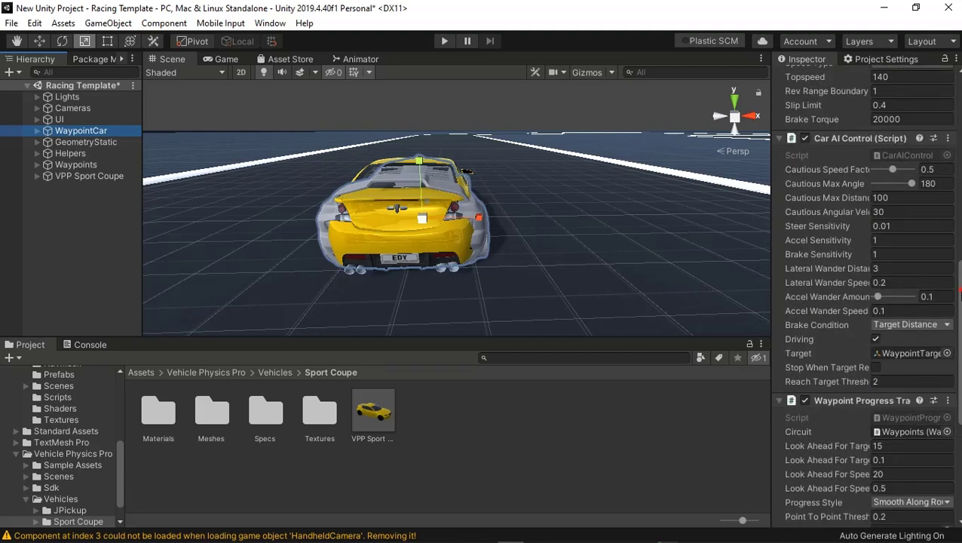
scroll(952, 402, "down", 6)
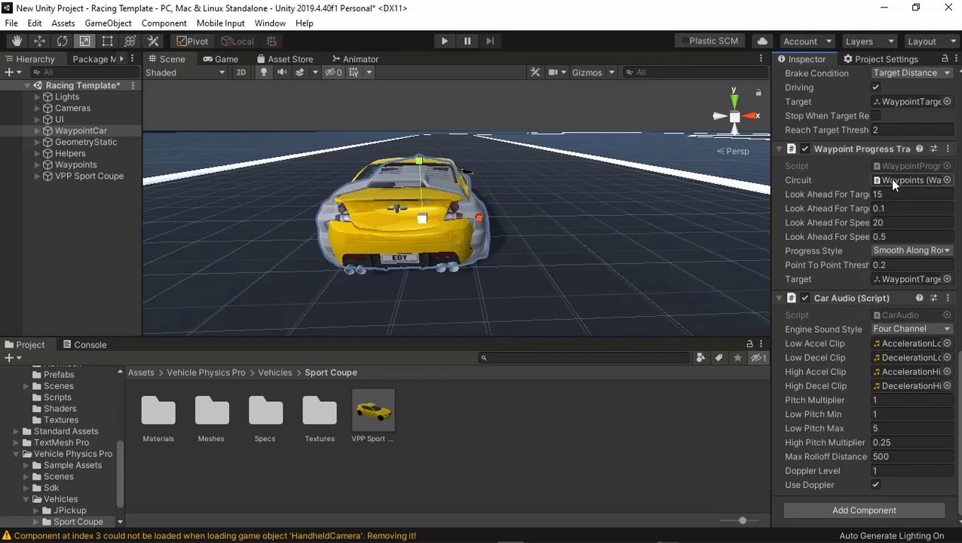
left_click_drag(773, 272, 679, 273)
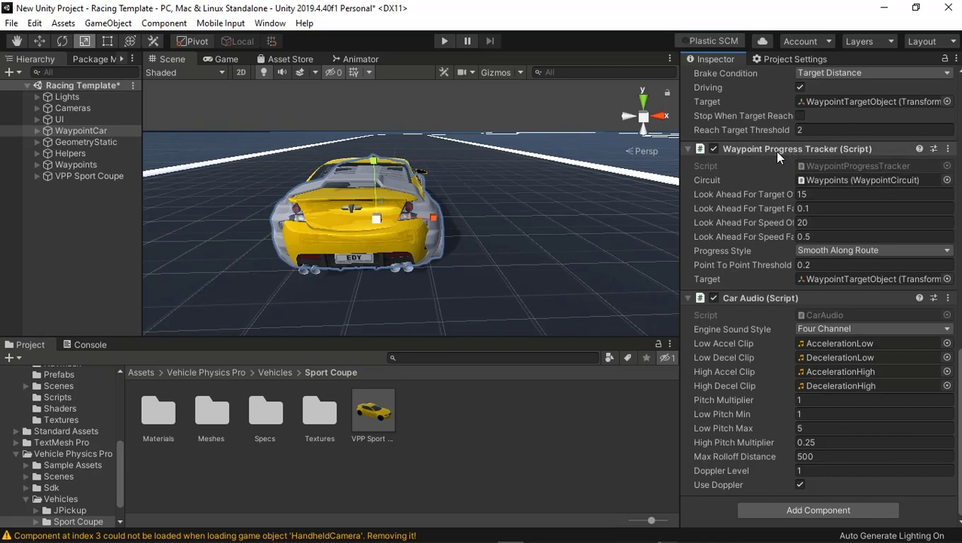
middle_click_drag(510, 241, 530, 259)
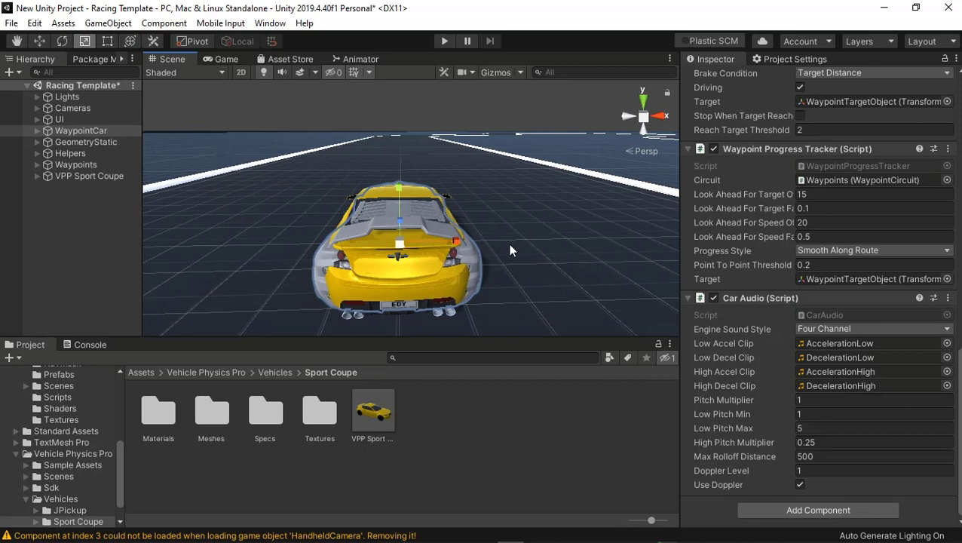
scroll(508, 244, "down", 5)
scroll(508, 243, "up", 4)
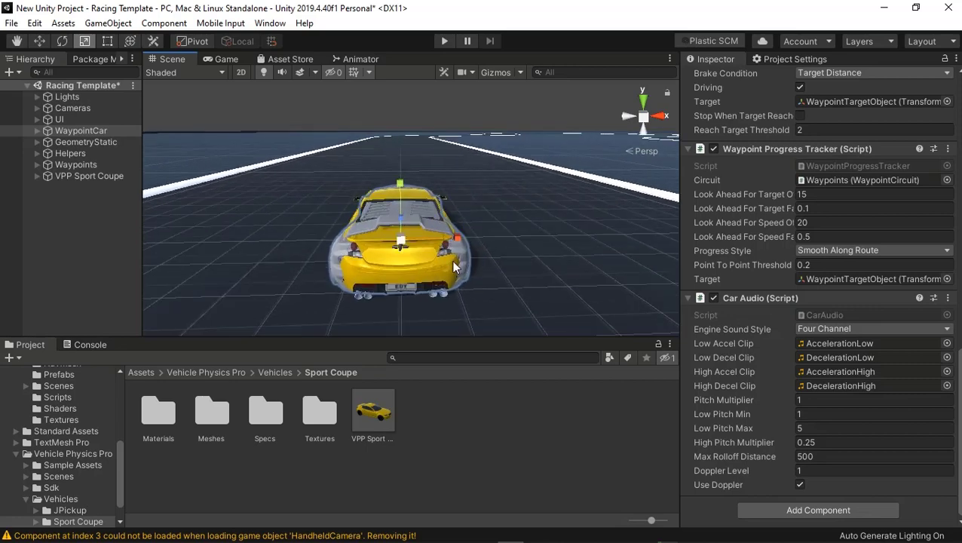
- Deactivate the Cameras object in the scene
left_click(76, 112)
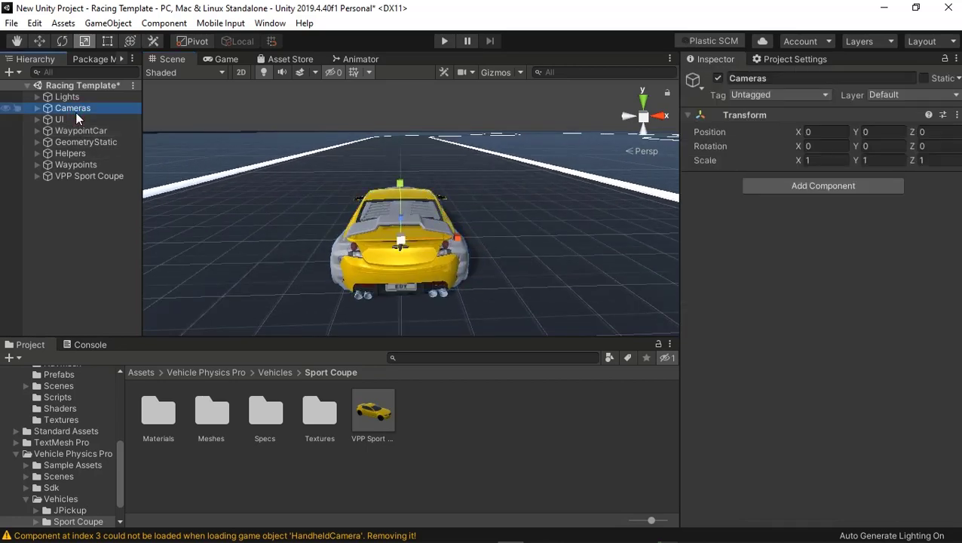
left_click(719, 78)
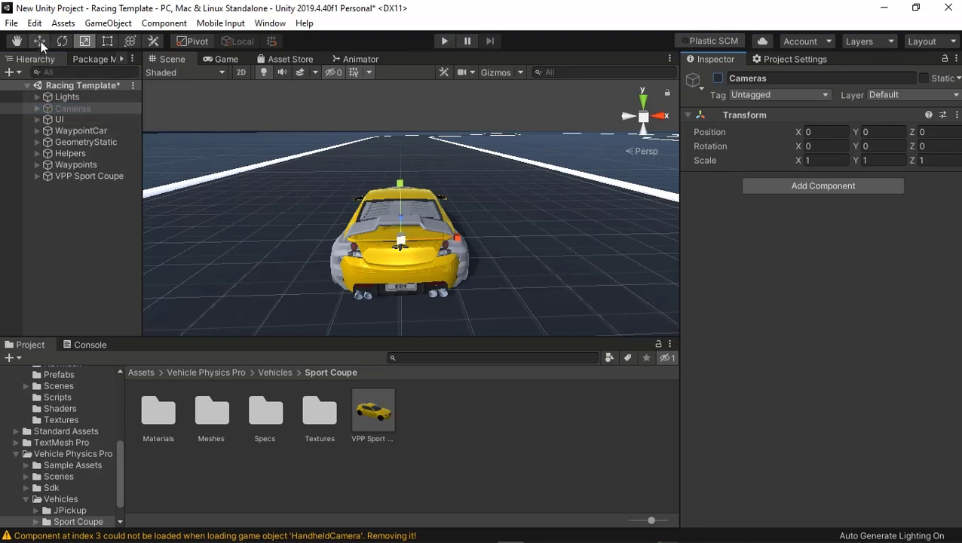
right_click_drag(534, 279, 370, 261)
middle_click_drag(369, 261, 346, 267)
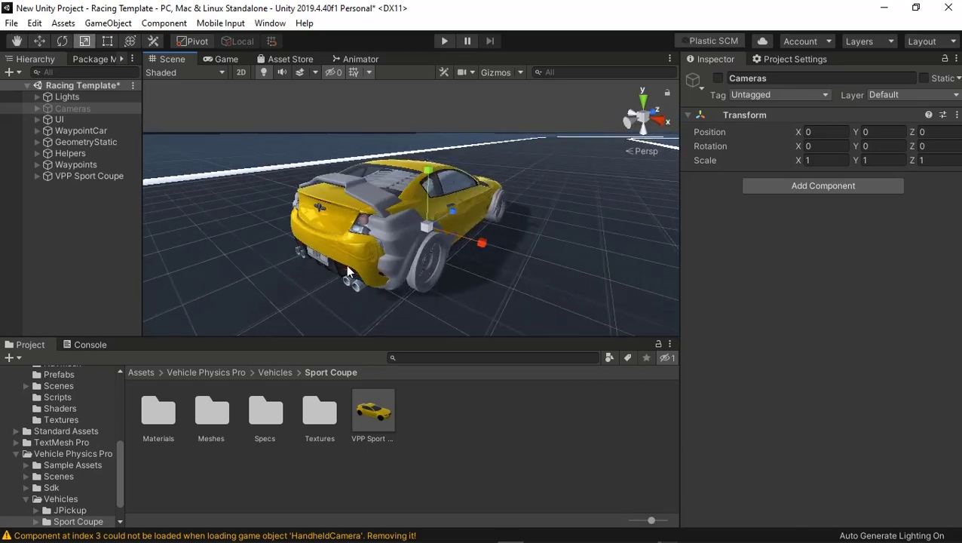
left_click(39, 41)
left_click_drag(447, 213, 483, 199)
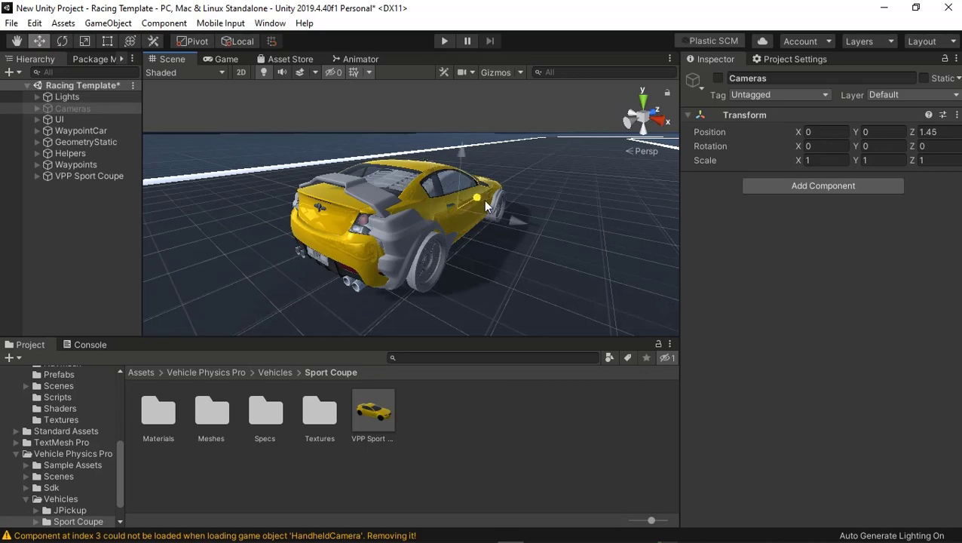
left_click(34, 22)
left_click(51, 41)
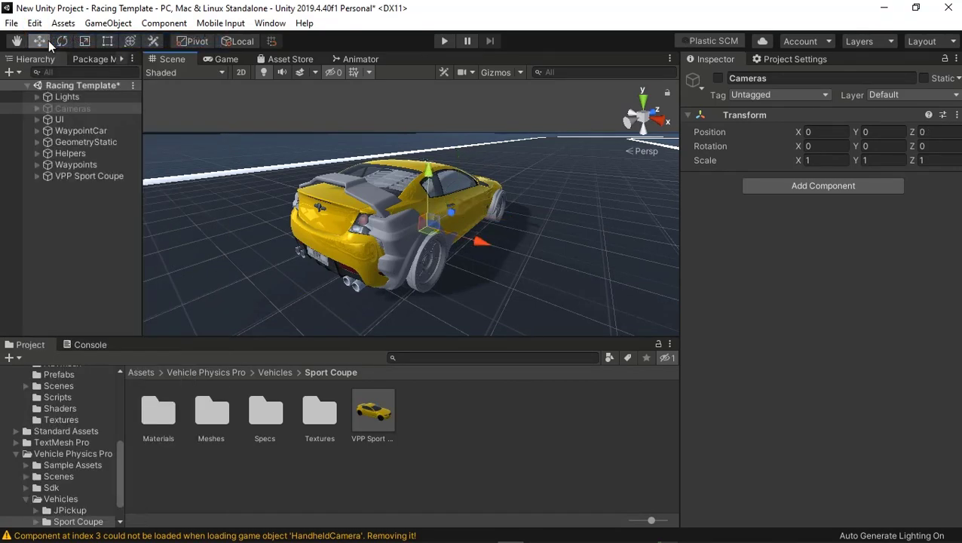
- Move the VPP Sport Coupe back along the Z axis to about -8.478, clear of the waypoint car
left_click(76, 176)
left_click_drag(427, 235, 219, 326)
scroll(445, 178, "down", 4)
middle_click_drag(550, 248, 550, 249)
key("f")
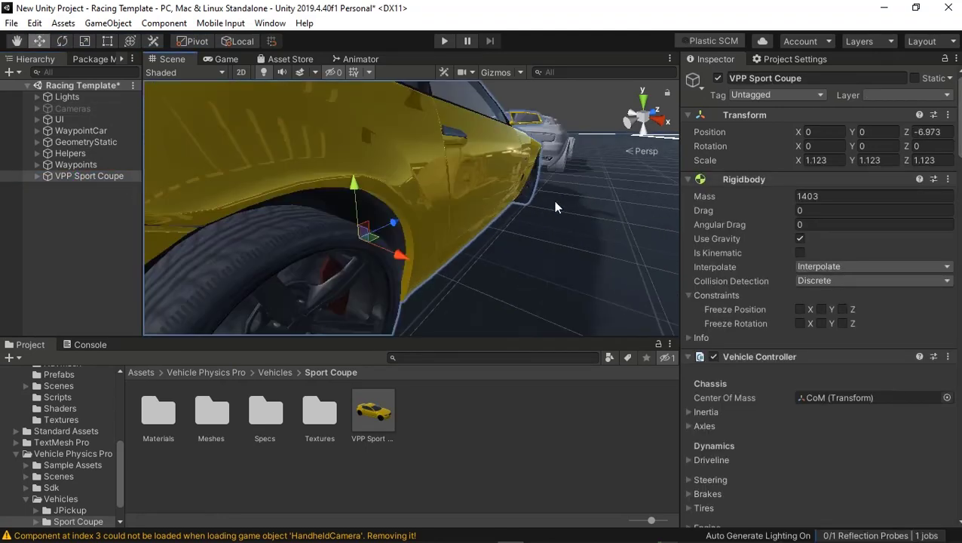
left_click_drag(379, 240, 405, 182)
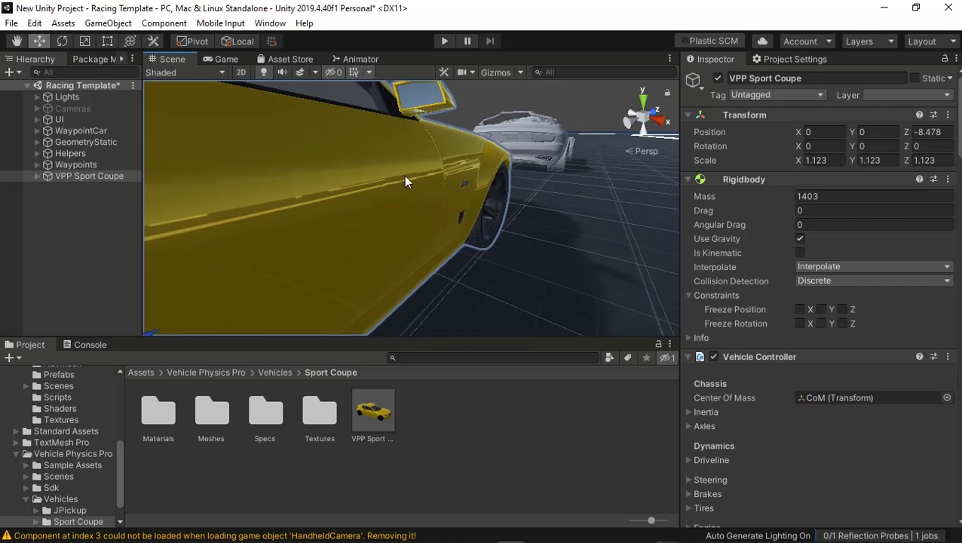
- Play-test the scene briefly, and look through the VPP Sport Coupe's child objects
left_click(443, 41)
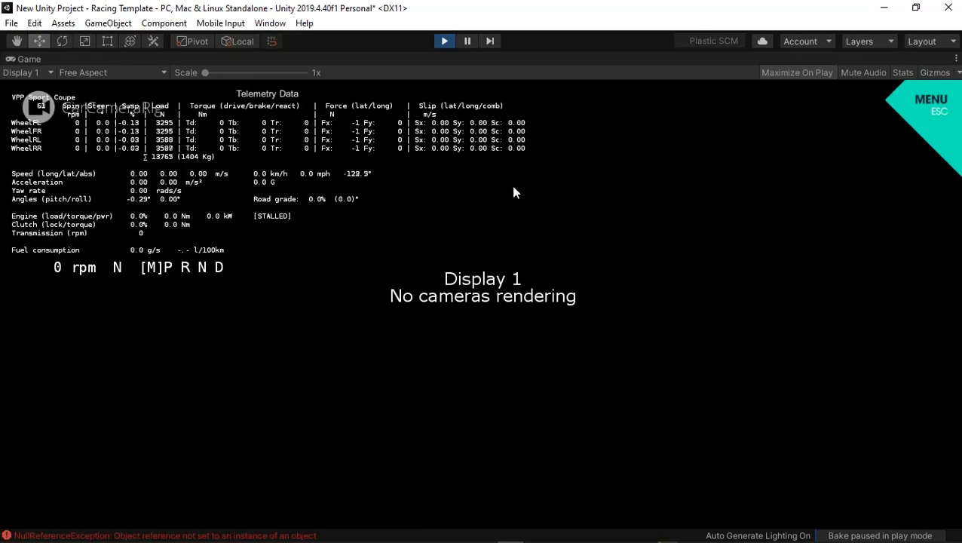
left_click(445, 42)
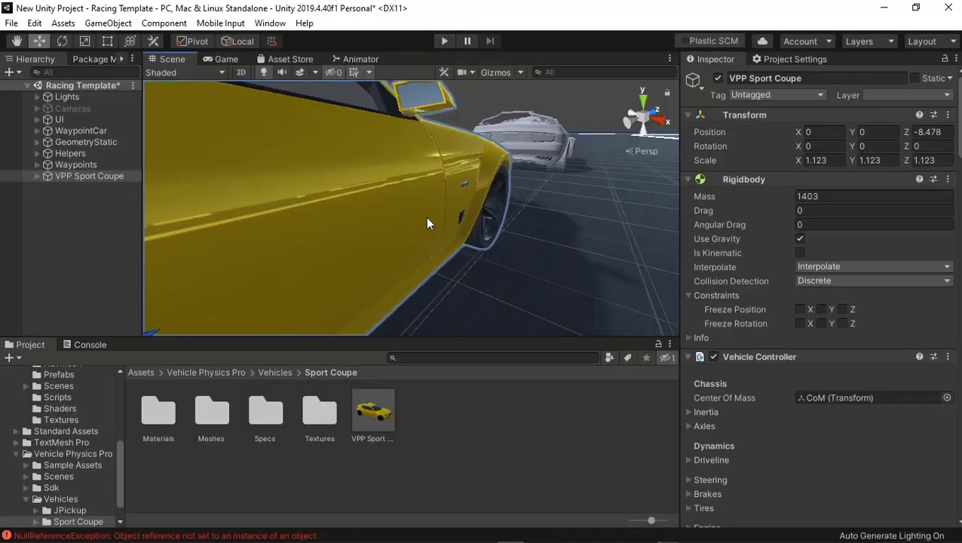
scroll(430, 220, "down", 3)
middle_click_drag(460, 218, 461, 196)
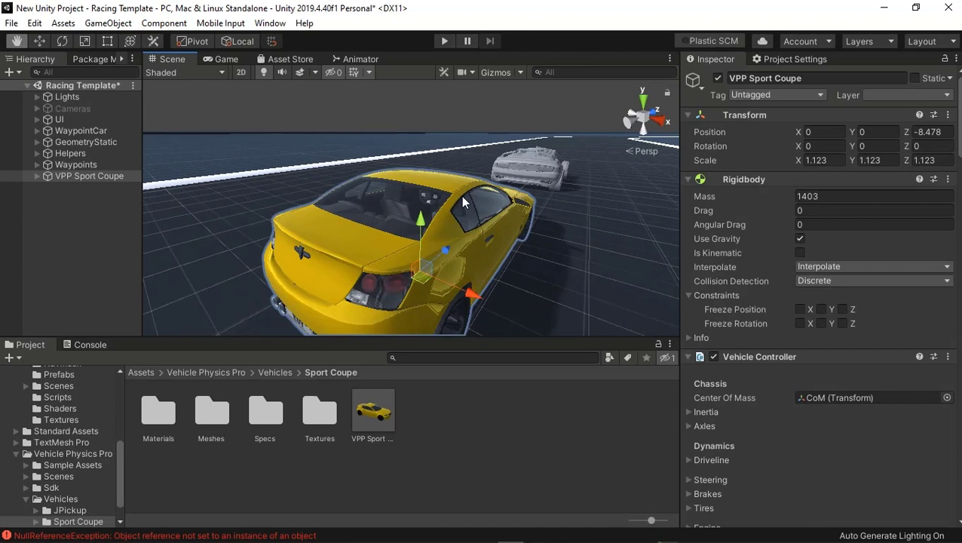
scroll(461, 195, "down", 1)
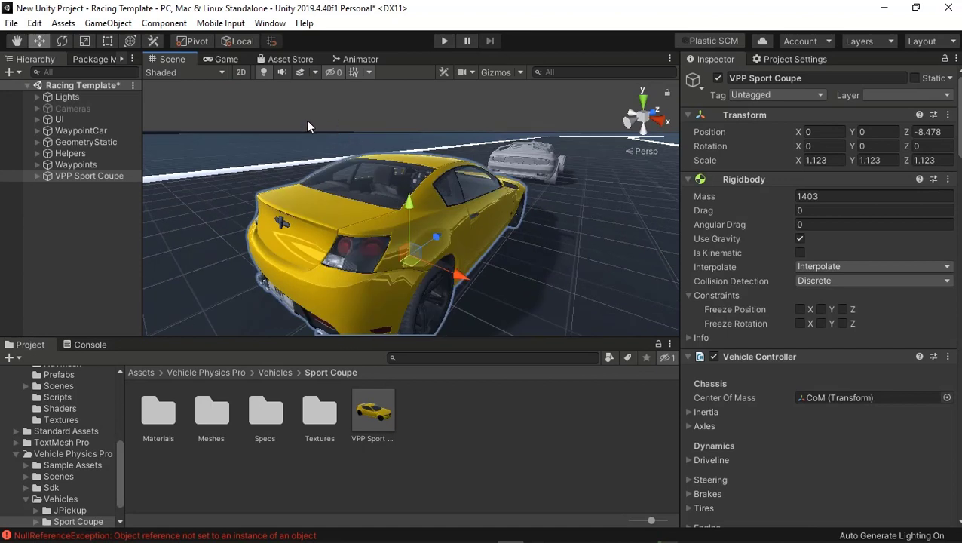
left_click(37, 177)
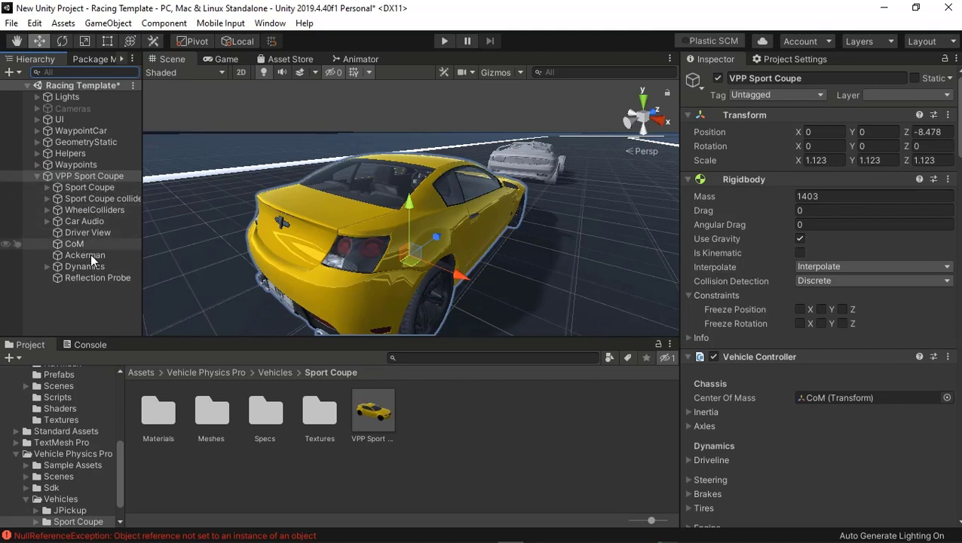
left_click(37, 176)
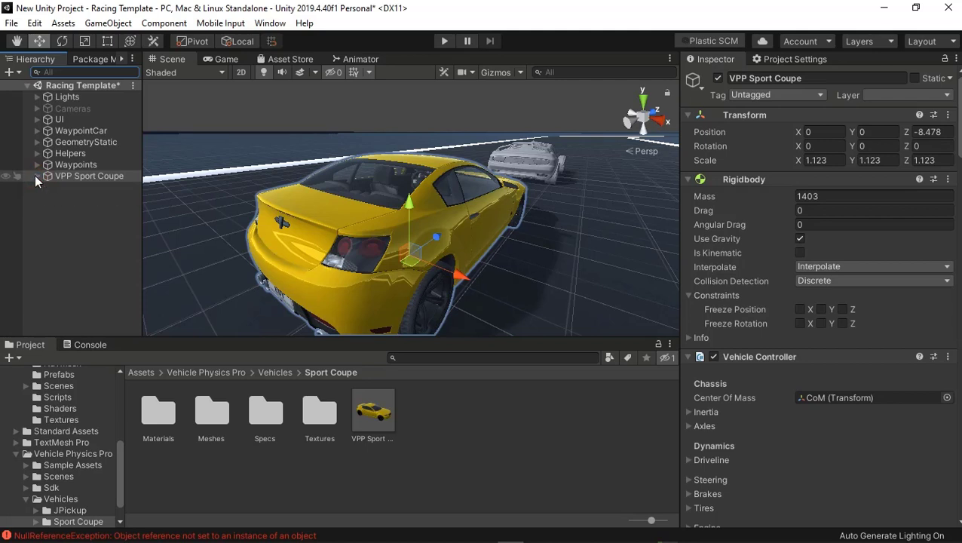
- Reactivate the Cameras object and set its tag to MainCamera
left_click(67, 108)
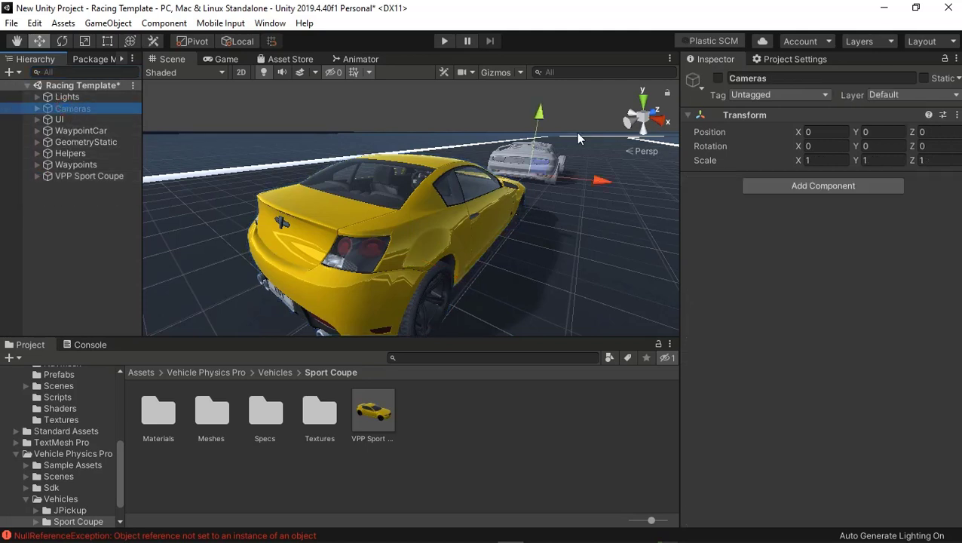
left_click(715, 80)
left_click(777, 95)
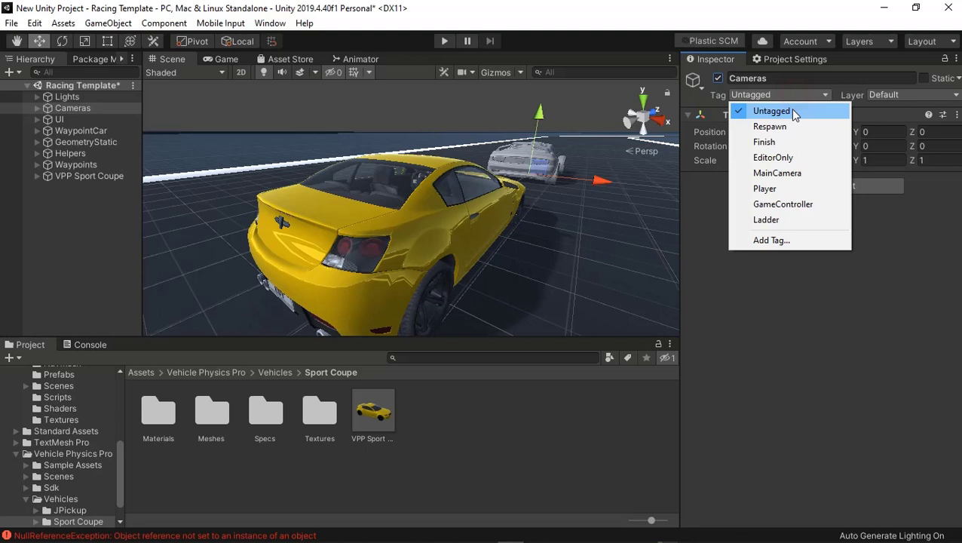
left_click(784, 172)
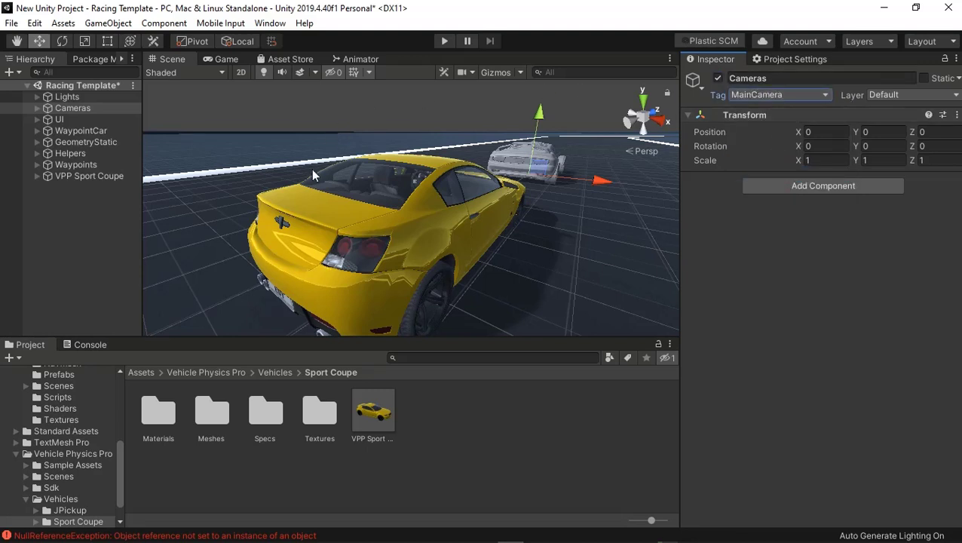
mouse_move(540, 111)
left_mouse_down()
mouse_move(543, 79)
mouse_move(548, 114)
left_mouse_up()
left_click(35, 24)
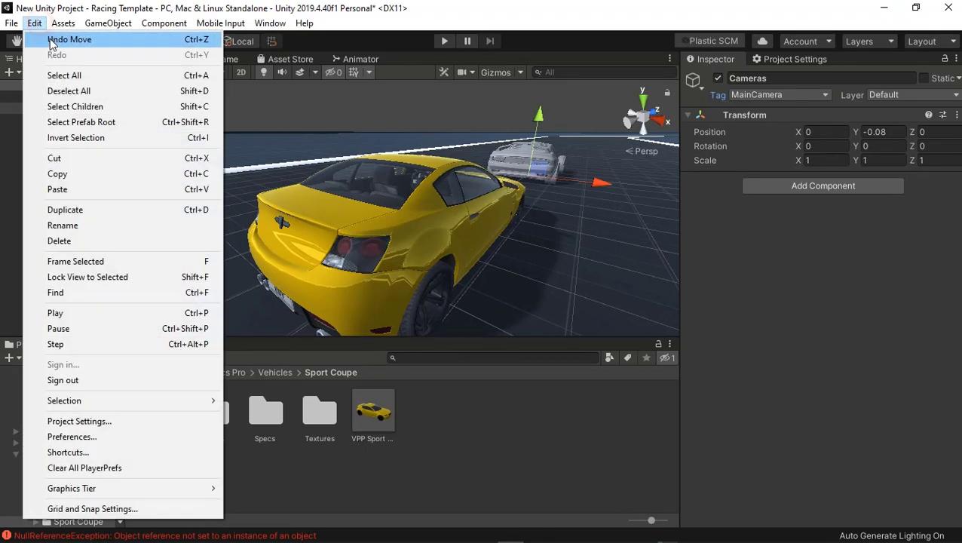
left_click(56, 38)
- Look over the child cameras of the Cameras object and view both cars from farther away
left_click(73, 109)
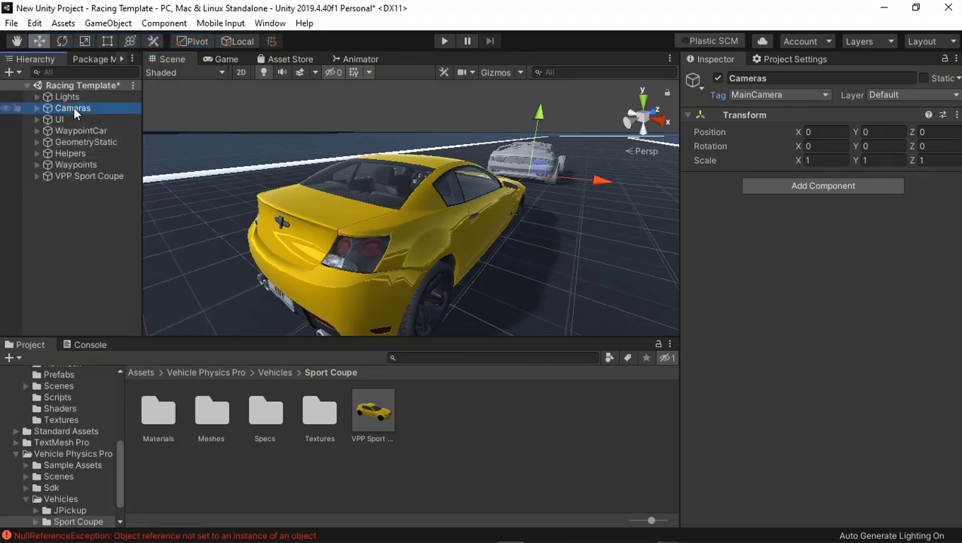
left_click(37, 109)
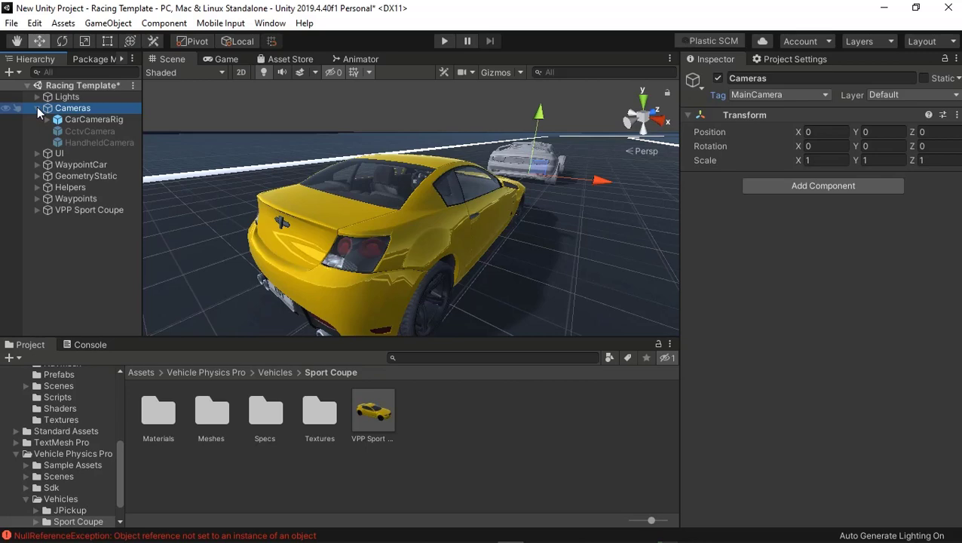
left_click(38, 109)
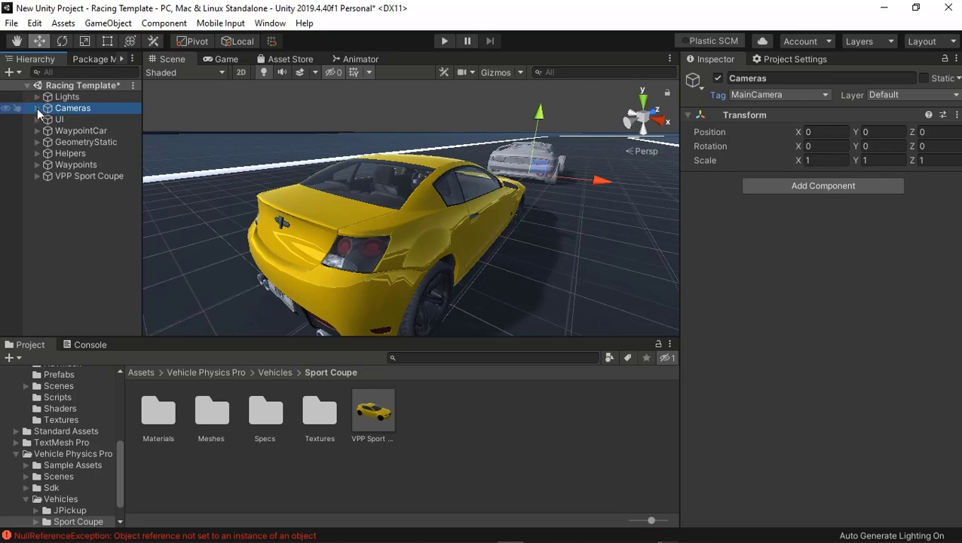
middle_click_drag(563, 209, 522, 222)
scroll(575, 206, "down", 3)
scroll(573, 205, "up", 1)
scroll(562, 200, "down", 1)
scroll(528, 240, "down", 1)
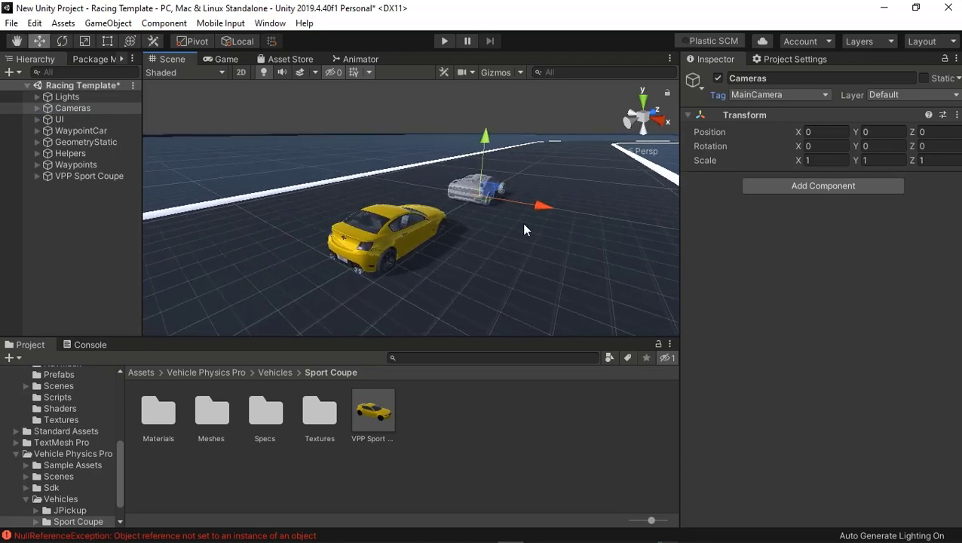
- Set the target of CarCameraRig's Auto Cam script to VPP Sport Coupe and play-test the scene
left_click(38, 108)
left_click(81, 121)
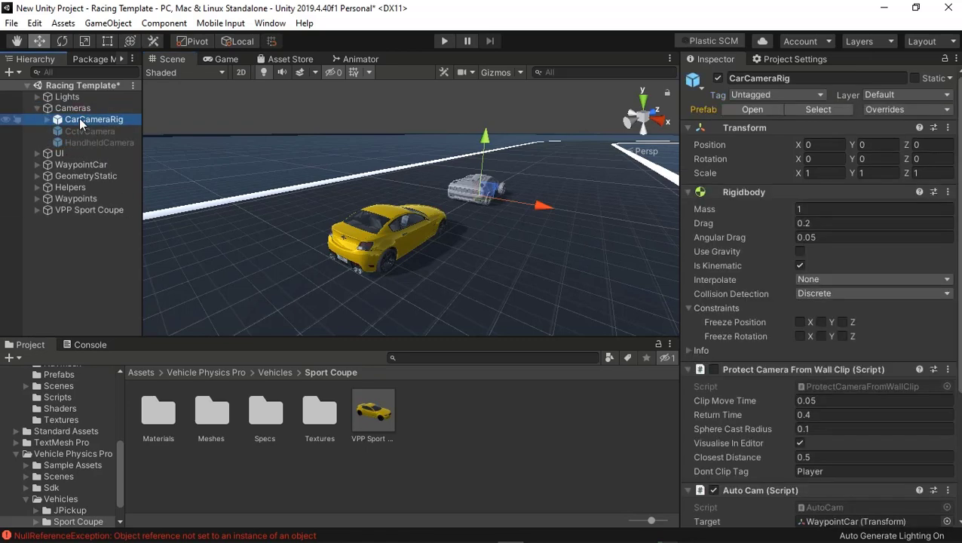
scroll(779, 167, "down", 3)
scroll(768, 225, "up", 3)
scroll(768, 225, "down", 3)
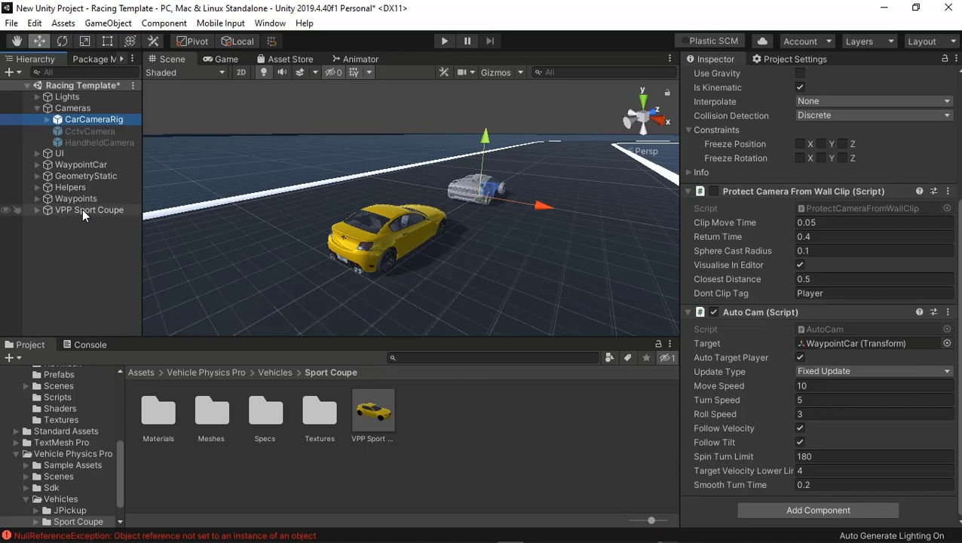
left_click_drag(82, 209, 840, 341)
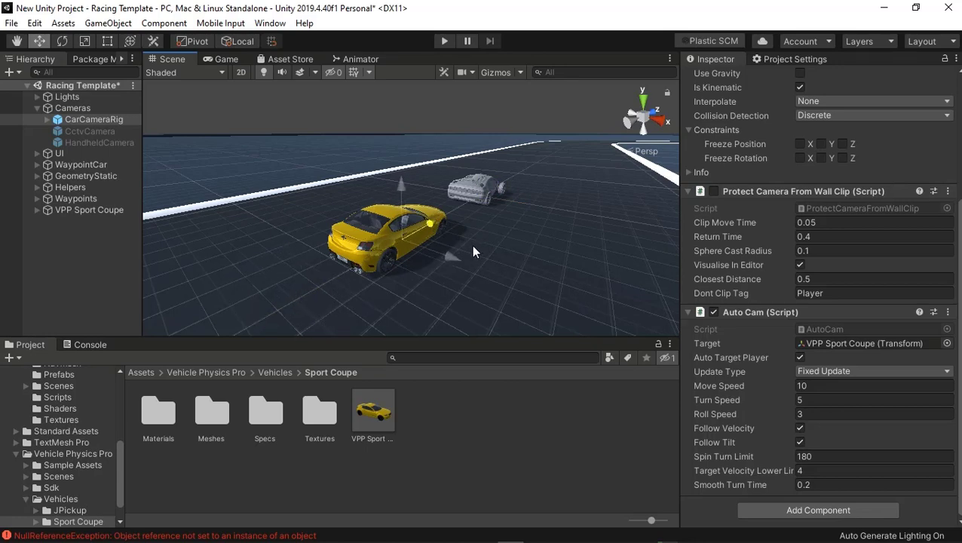
left_click(444, 41)
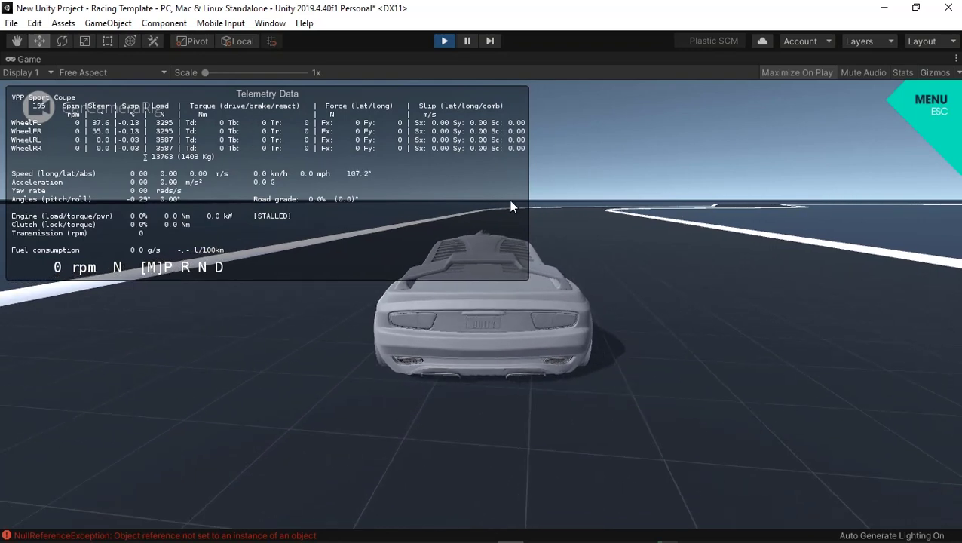
left_click(443, 42)
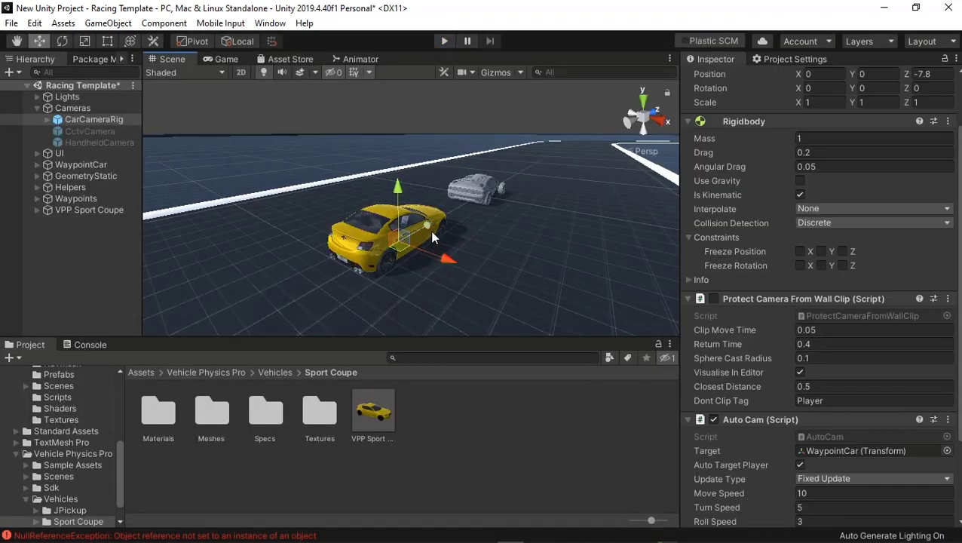
- Examine the camera and script settings of HandheldCamera and CctvCamera
left_click(72, 142)
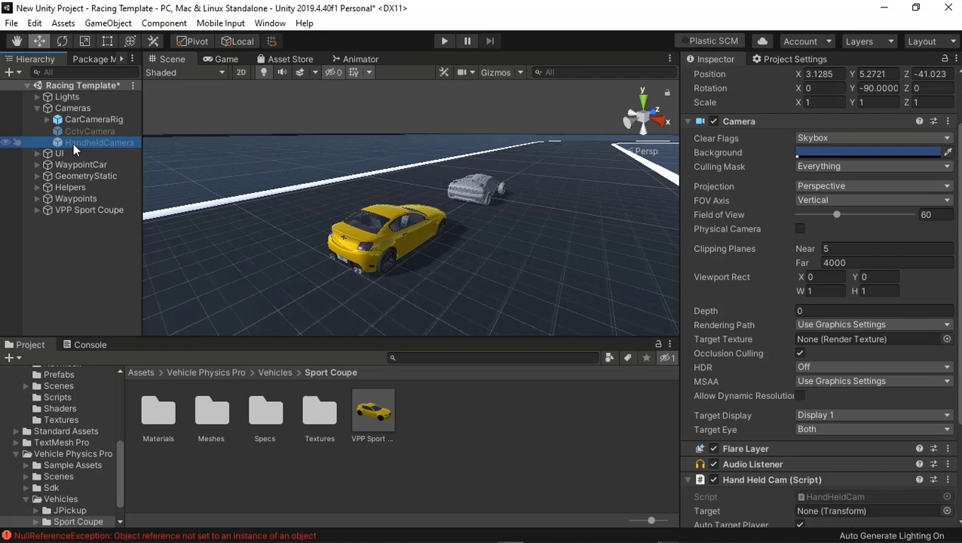
scroll(961, 312, "down", 4)
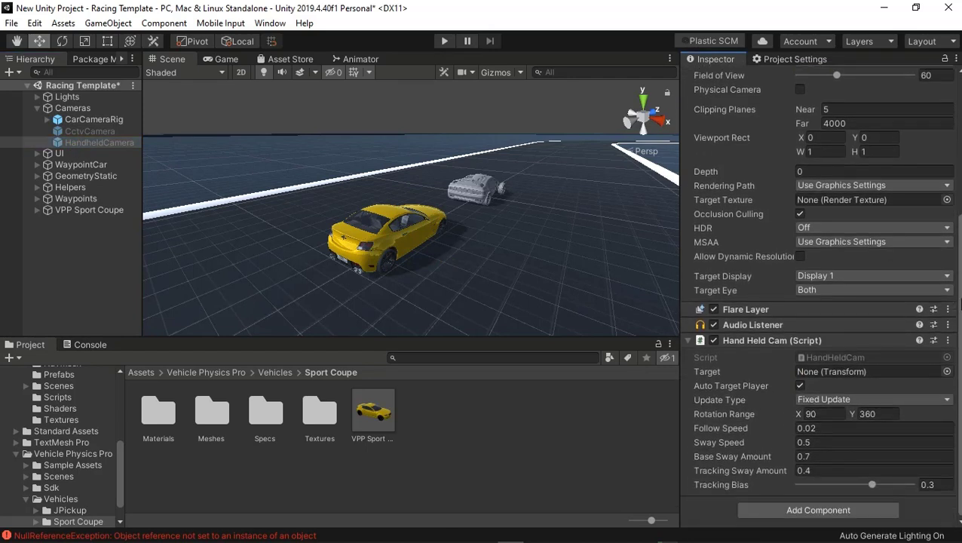
scroll(960, 302, "up", 5)
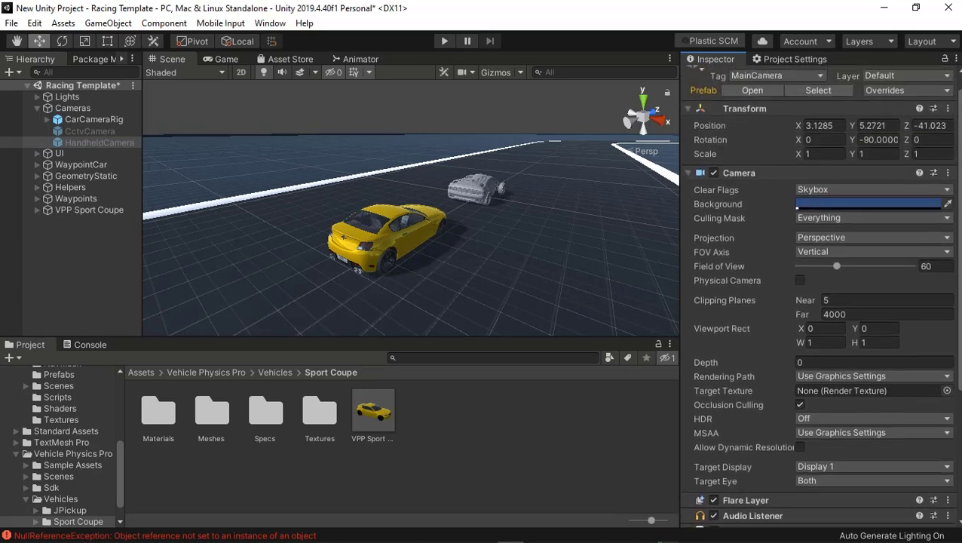
scroll(961, 302, "up", 1)
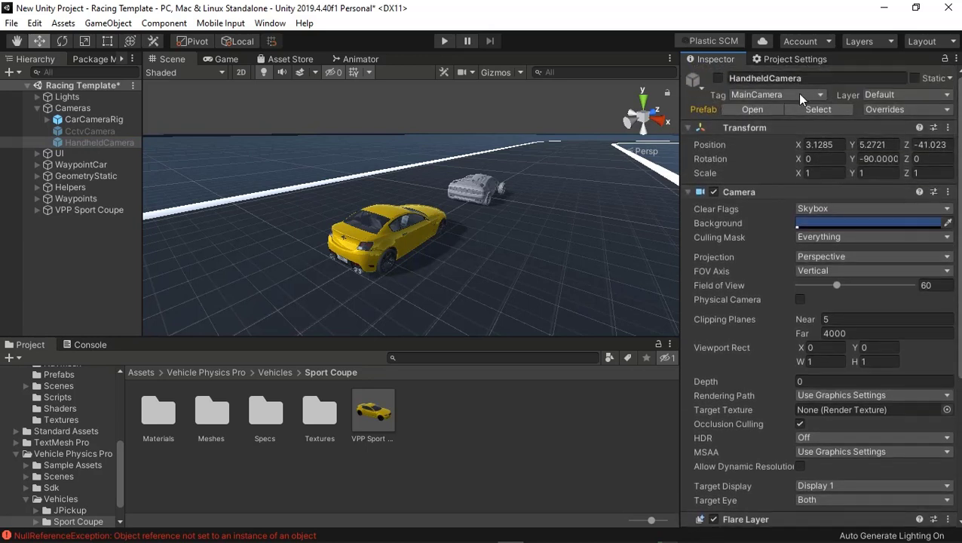
left_click(101, 129)
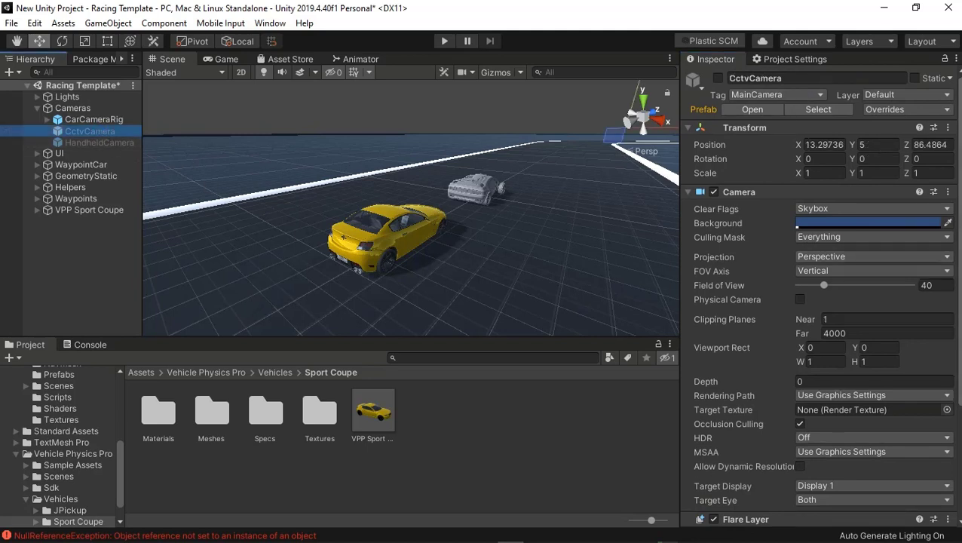
scroll(819, 301, "down", 5)
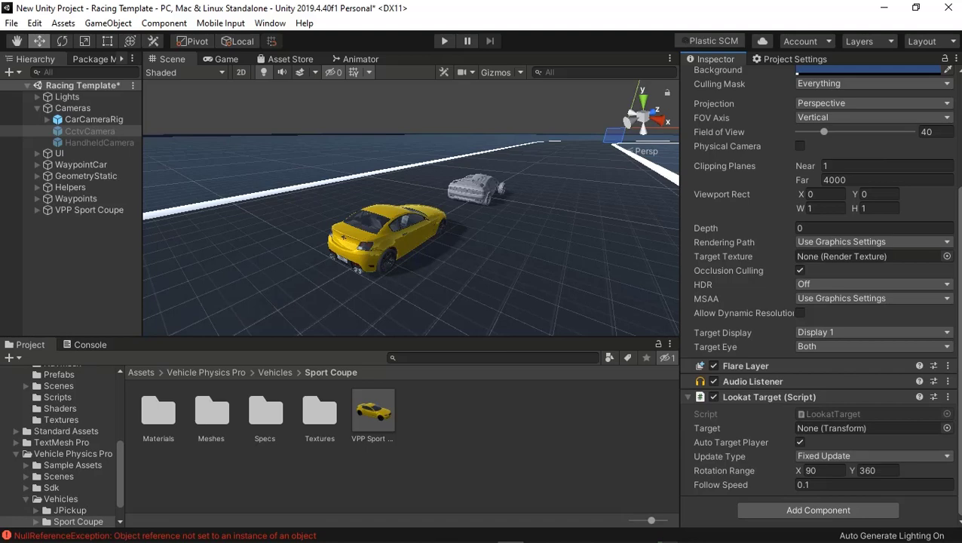
scroll(818, 301, "up", 5)
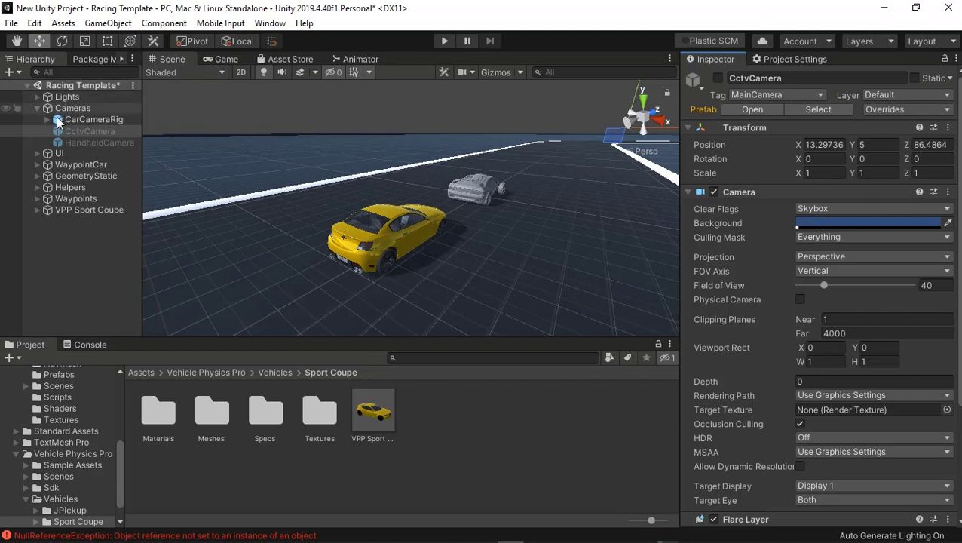
- Try to retarget CarCameraRig's Auto Cam script to the VPP Sport Coupe
left_click(82, 121)
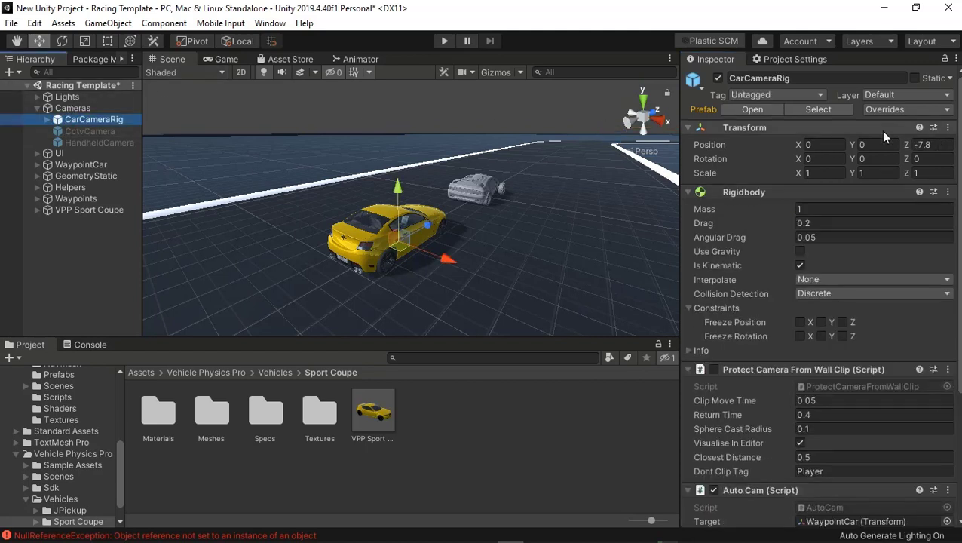
scroll(880, 226, "down", 1)
left_click_drag(959, 199, 959, 321)
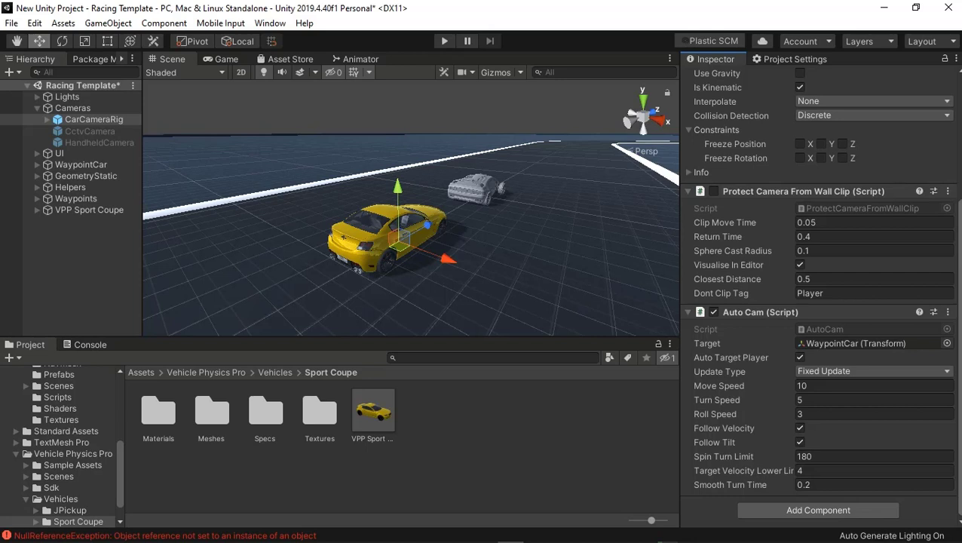
left_click(76, 119)
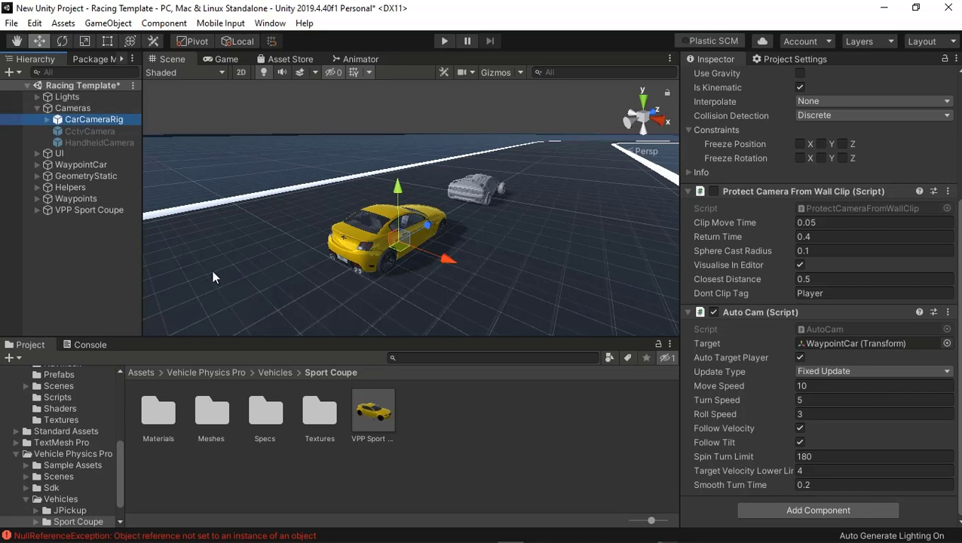
left_click_drag(93, 212, 809, 342)
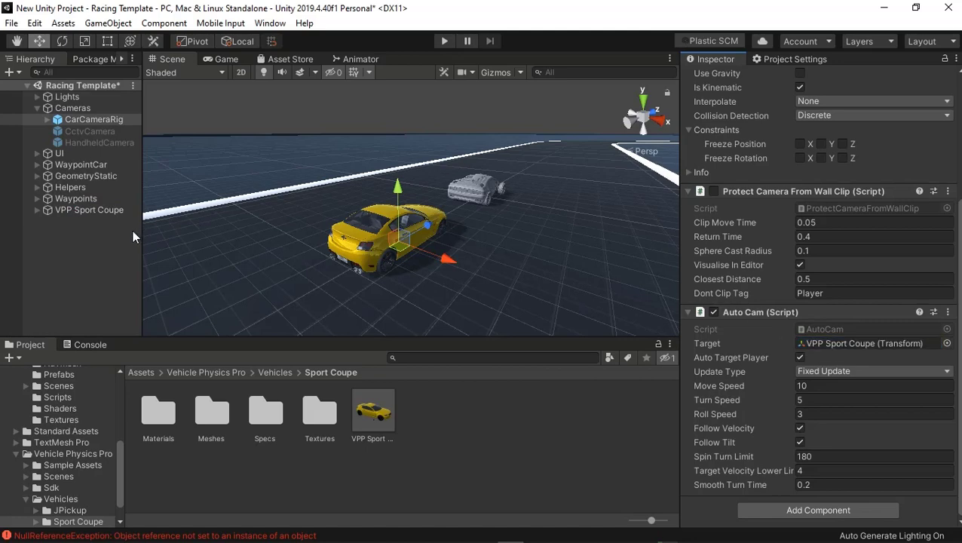
- Recheck CarCameraRig's Auto Cam settings and play-test the scene to see which car the camera follows
left_click(66, 122)
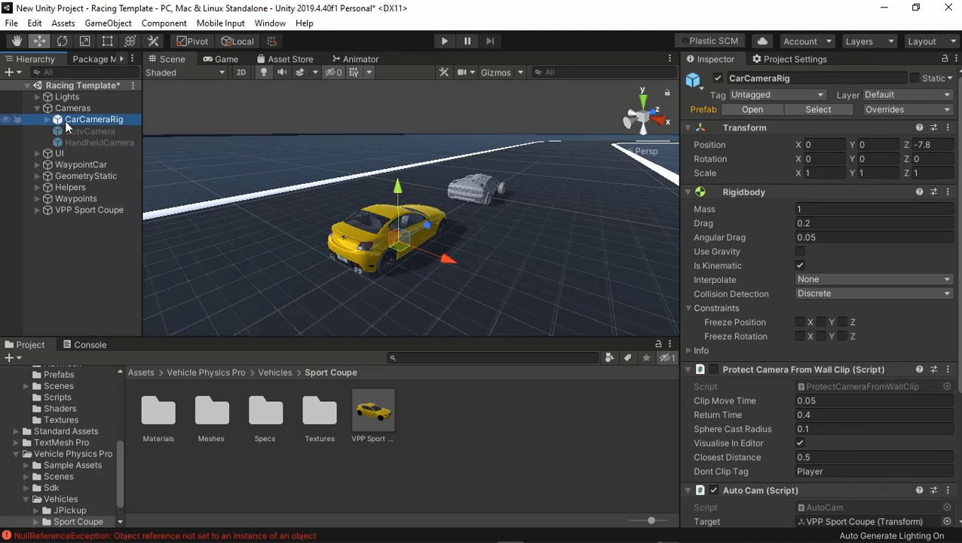
scroll(953, 271, "down", 5)
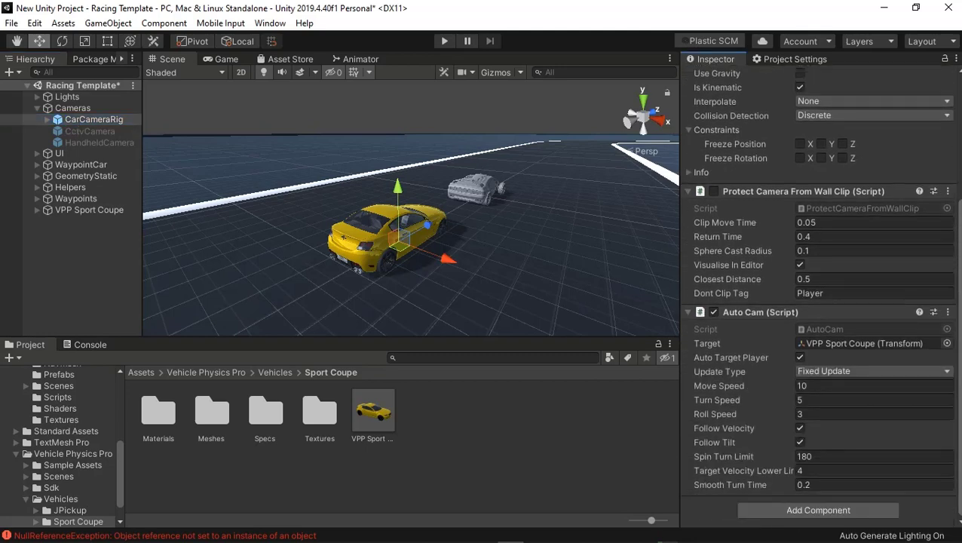
left_click(444, 41)
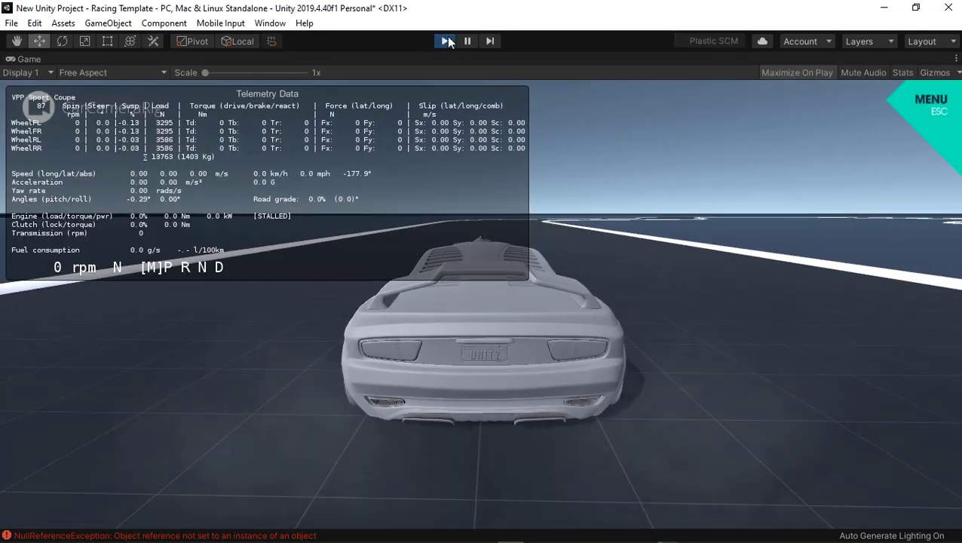
left_click(446, 41)
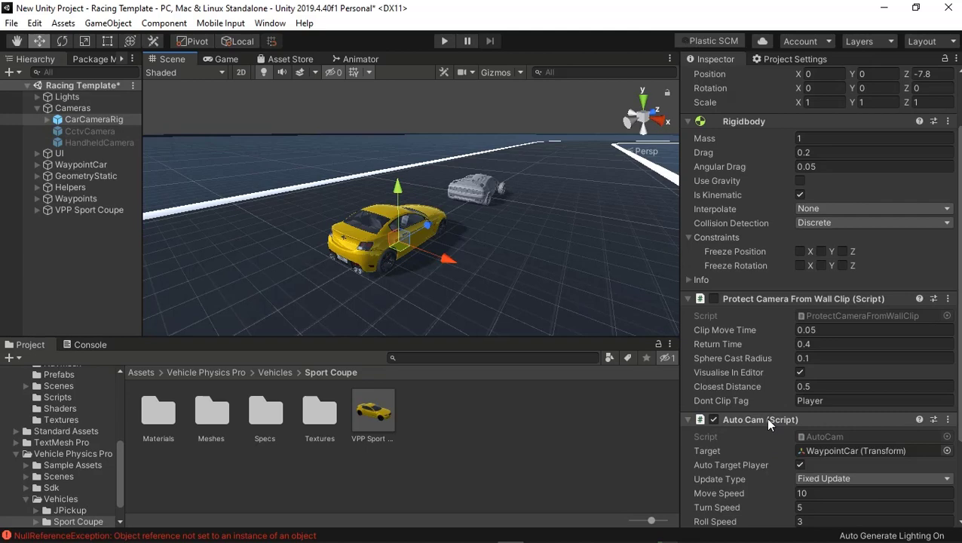
- Copy the name of the VPP Sport Coupe object without renaming it
left_click(87, 211)
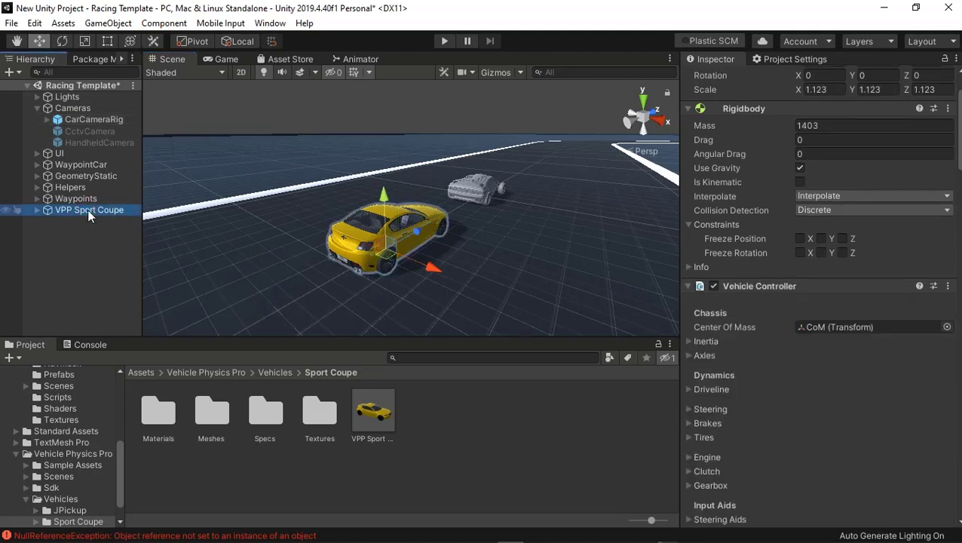
right_click(88, 209)
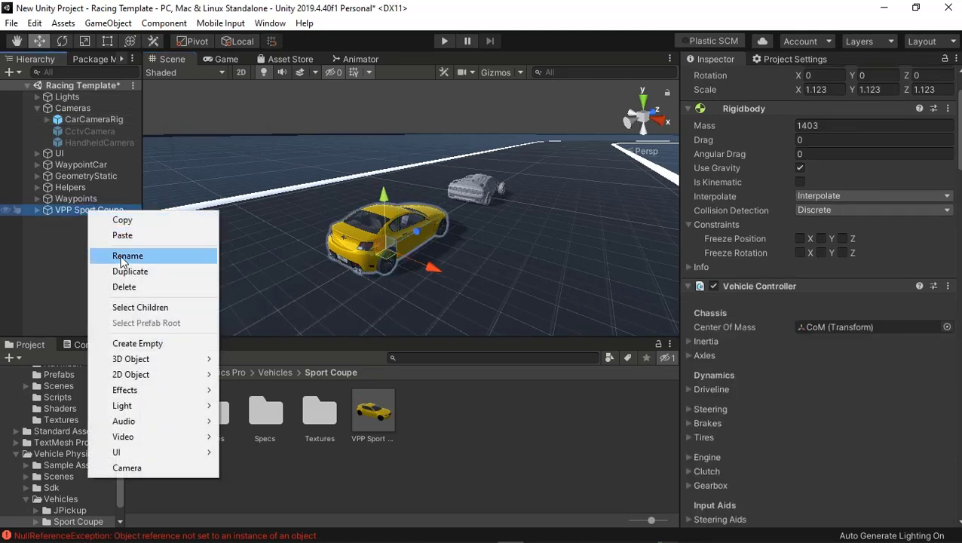
left_click(121, 256)
right_click(89, 212)
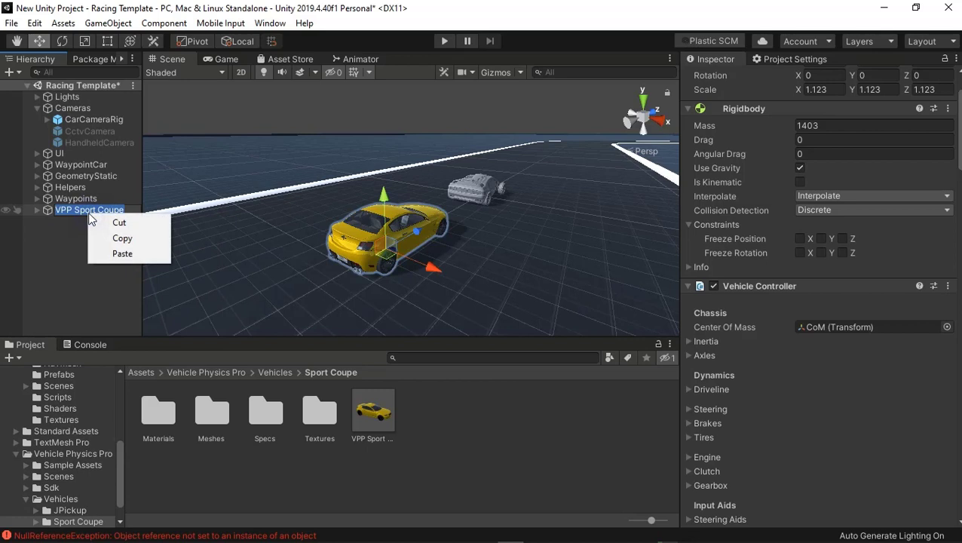
left_click(123, 239)
left_click(113, 259)
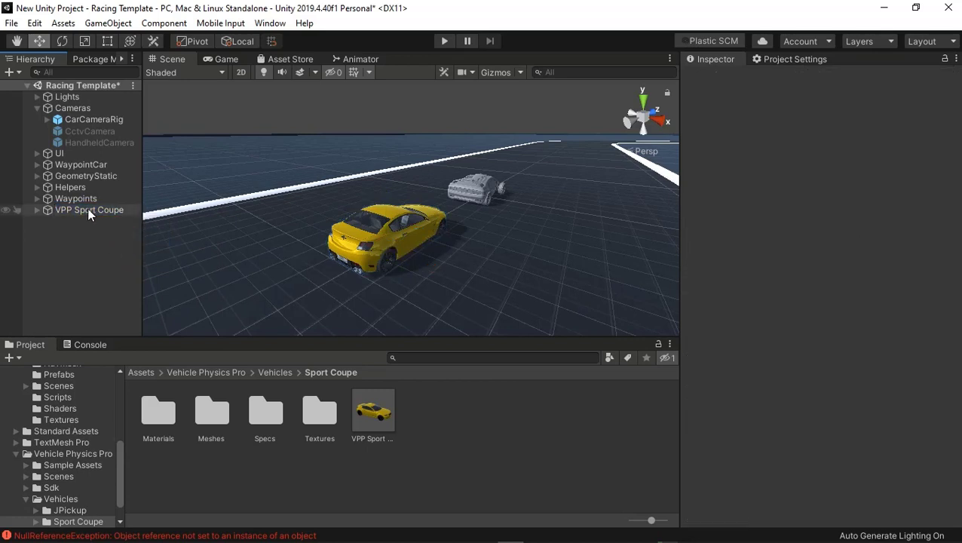
- Review CarCameraRig's Rigidbody and camera script settings, and collapse the Auto Cam script
left_click(87, 119)
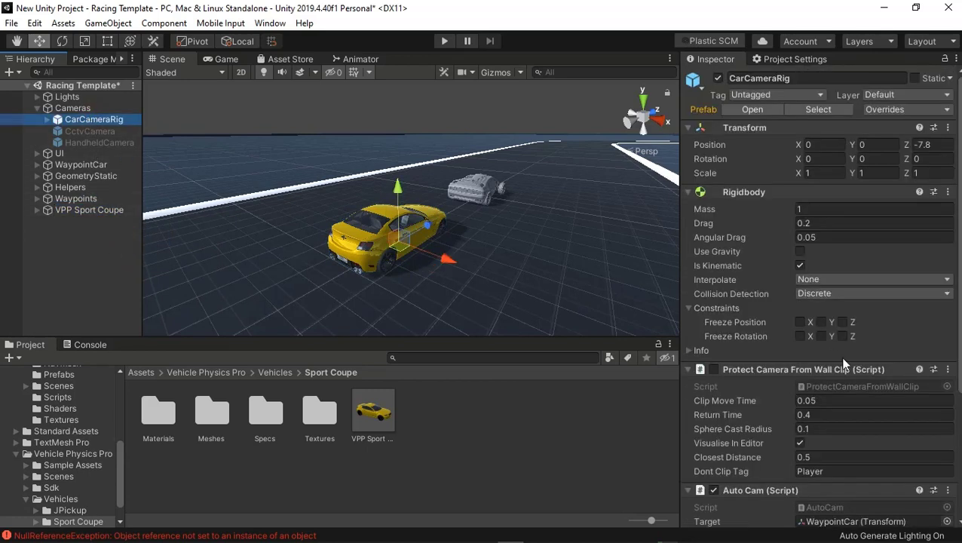
scroll(786, 363, "down", 3)
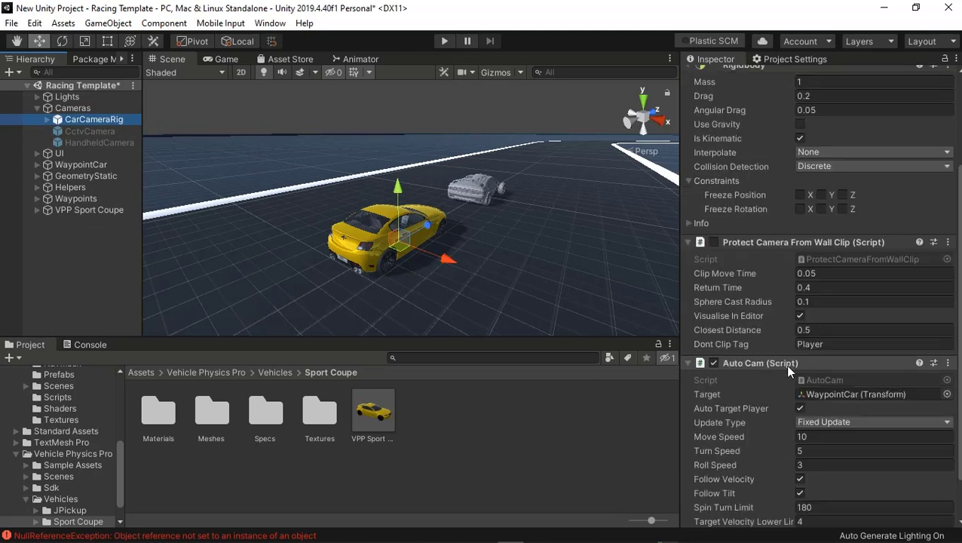
scroll(785, 364, "up", 3)
scroll(818, 302, "down", 3)
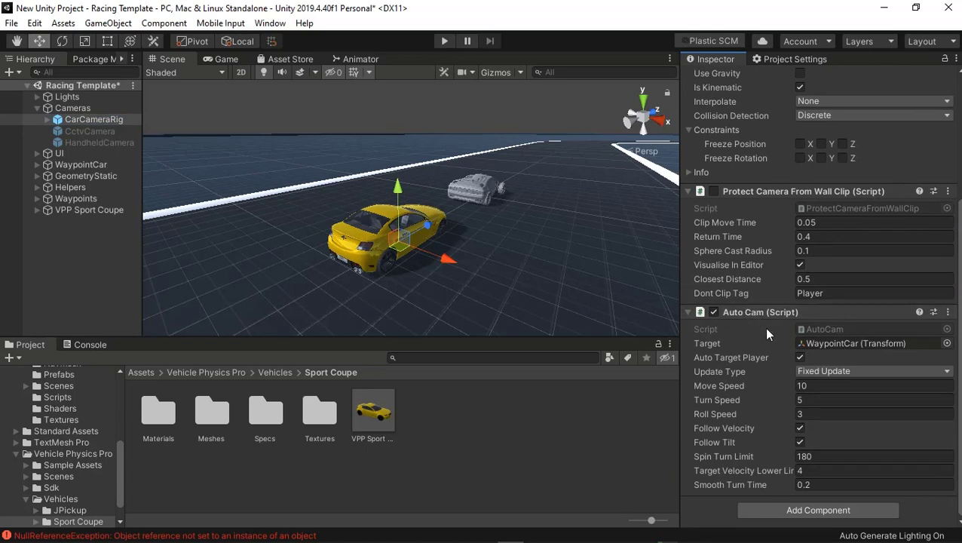
left_click(743, 316)
left_click(742, 315)
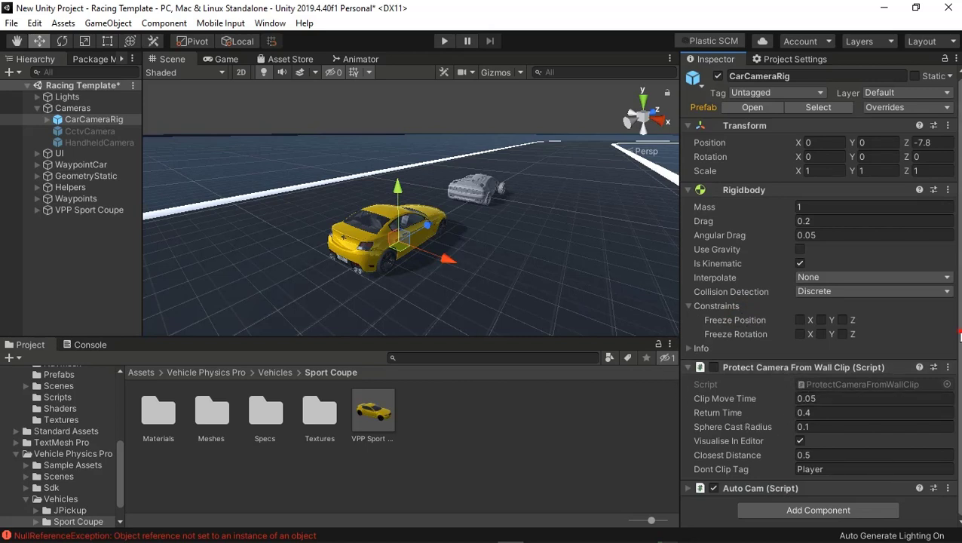
scroll(818, 302, "up", 1)
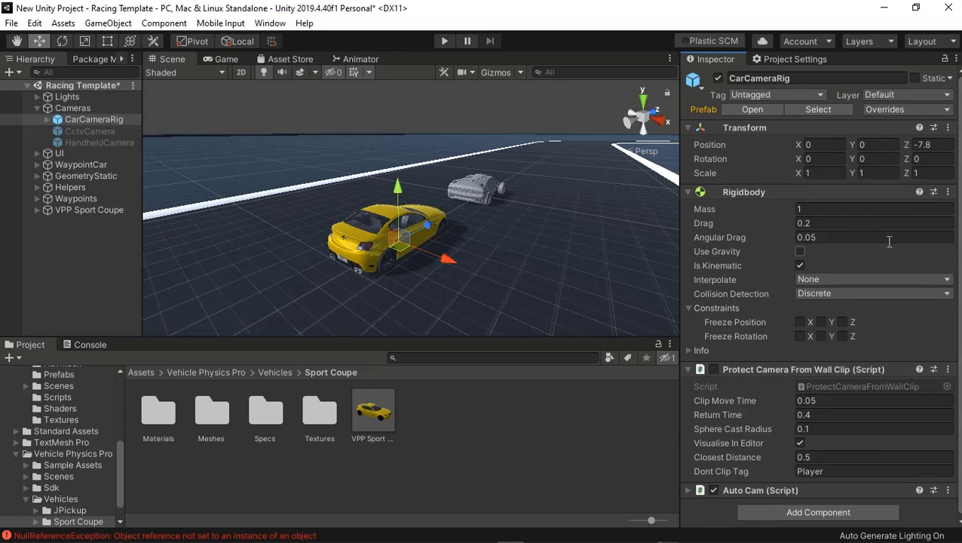
- Try toggling the Protect Camera From Wall Clip script on CarCameraRig and undo the change
left_click(714, 368)
left_click(715, 369)
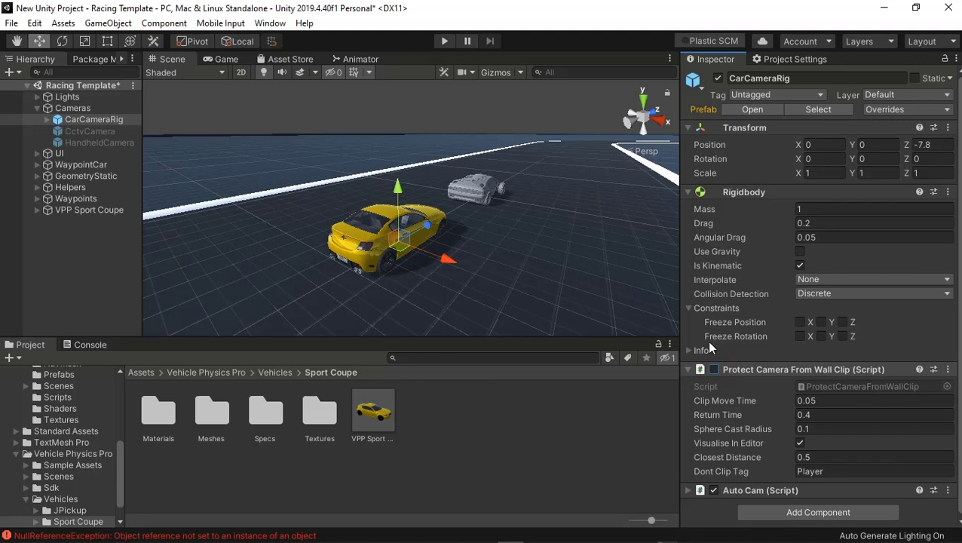
left_click(35, 24)
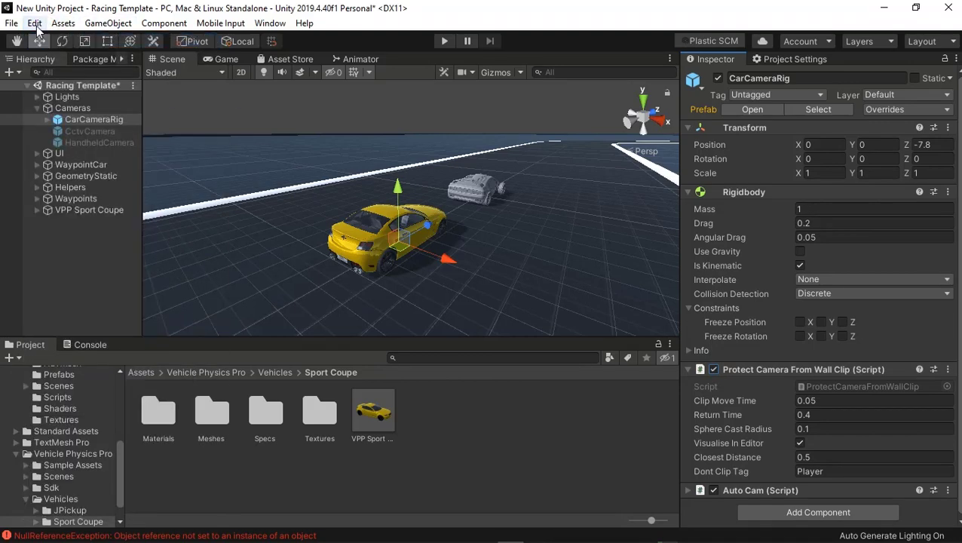
left_click(36, 25)
left_click(46, 40)
left_click(35, 23)
left_click(47, 38)
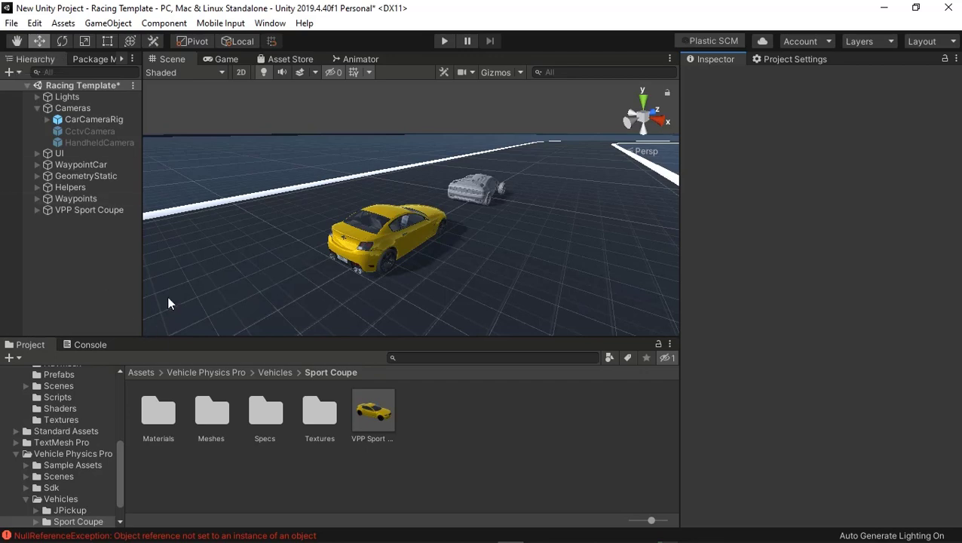
- Expand the Auto Cam script on CarCameraRig and disable it
left_click(86, 122)
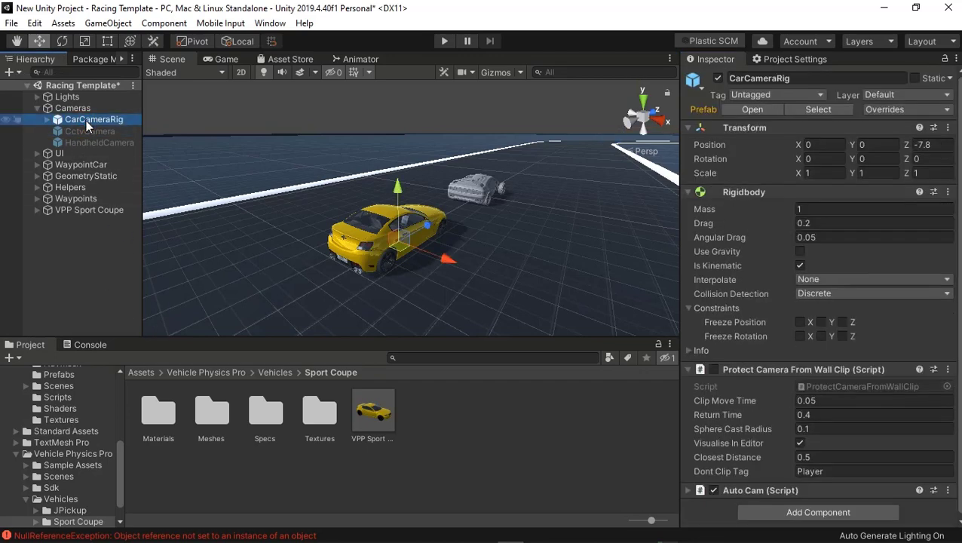
left_click_drag(960, 295, 960, 297)
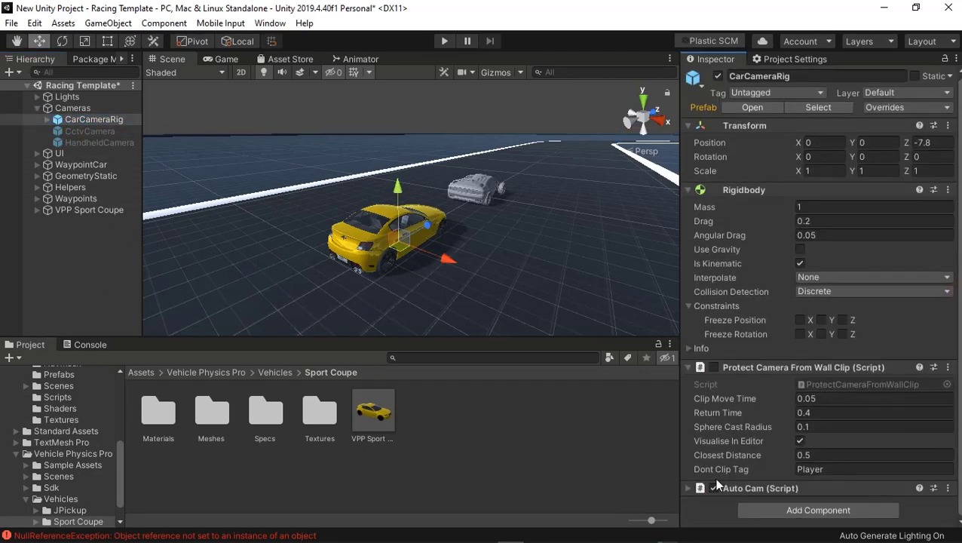
left_click(687, 488)
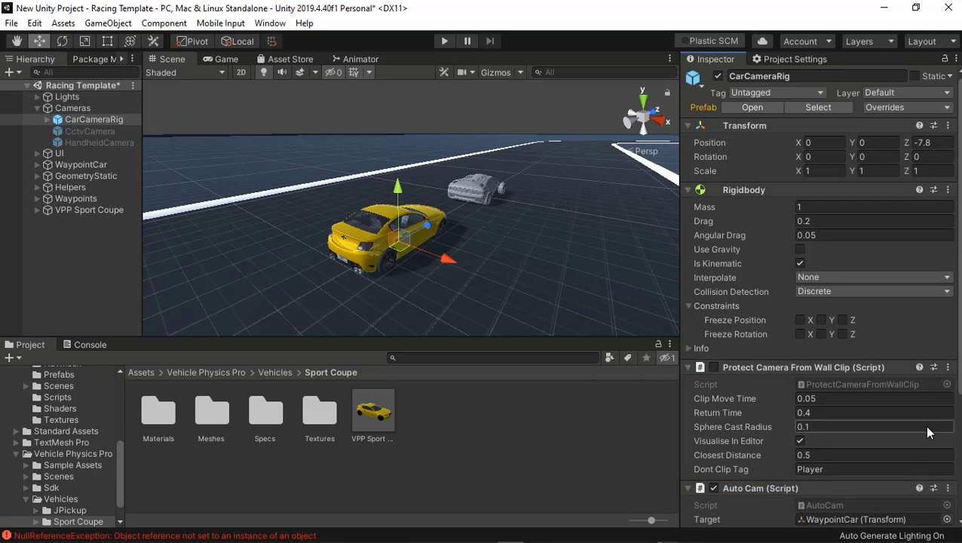
scroll(928, 427, "up", 1)
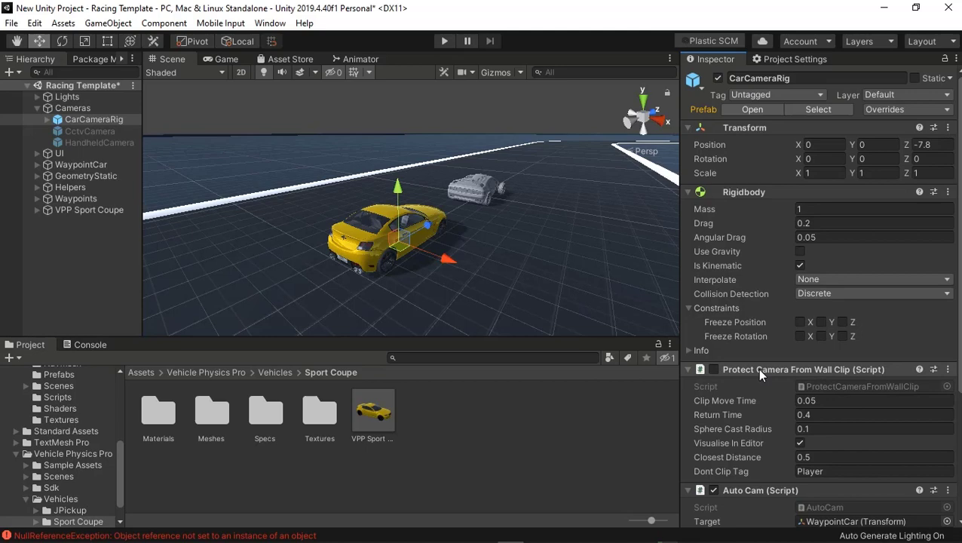
scroll(757, 368, "down", 5)
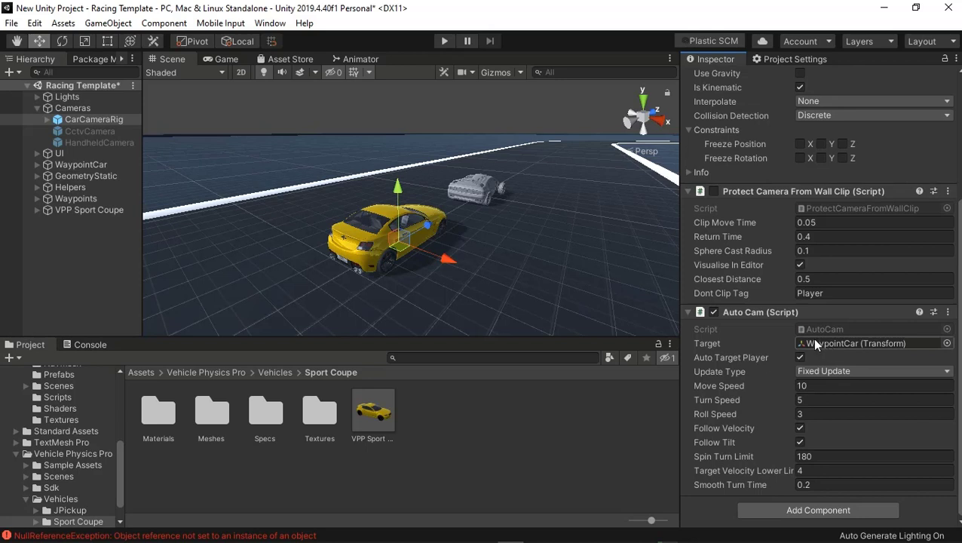
left_click(714, 312)
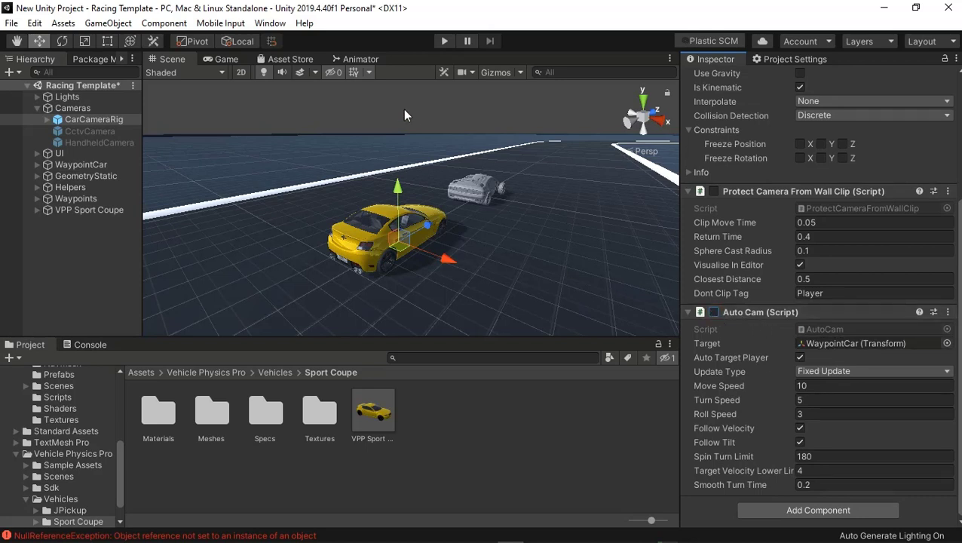
- Play-test the scene by trying the sport coupe's brake and steering, and stop the game
left_click(444, 41)
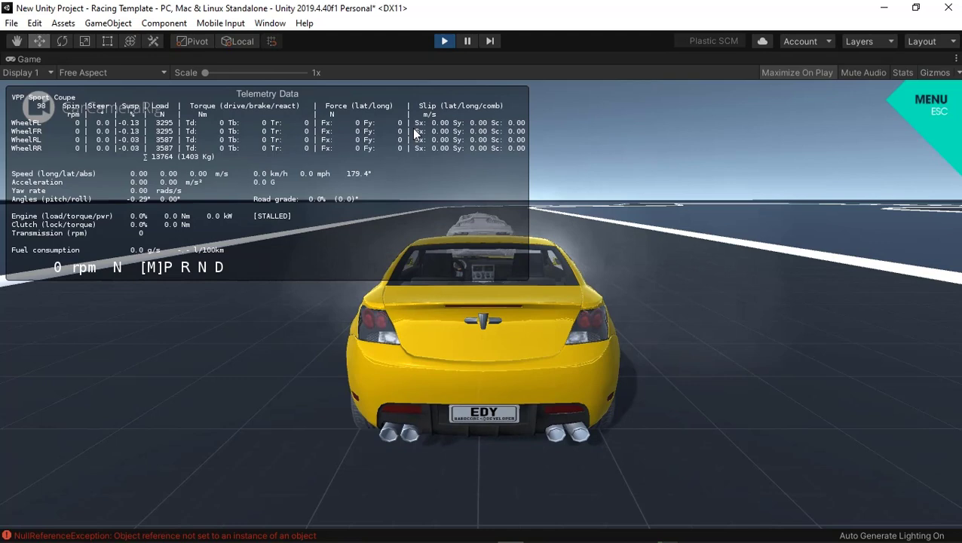
key("a")
key("s")
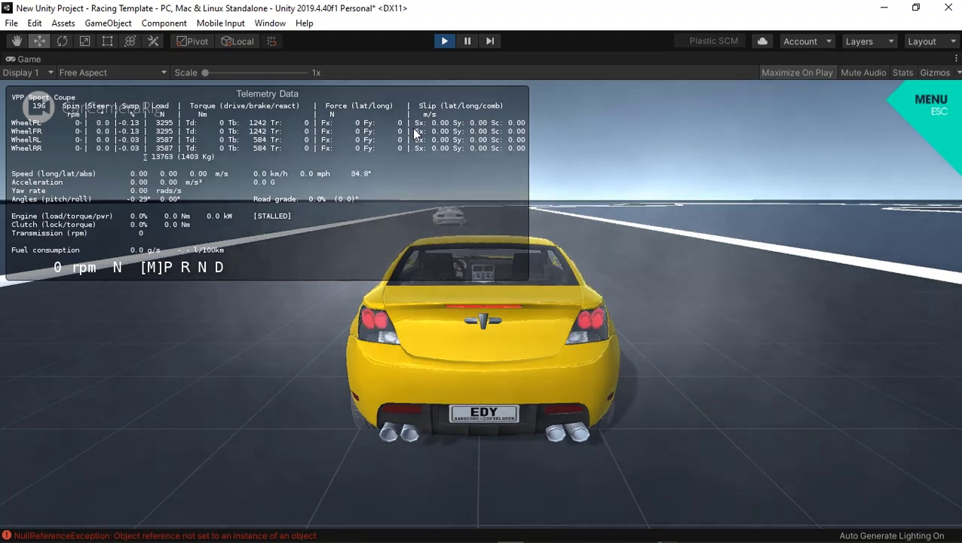
key("d")
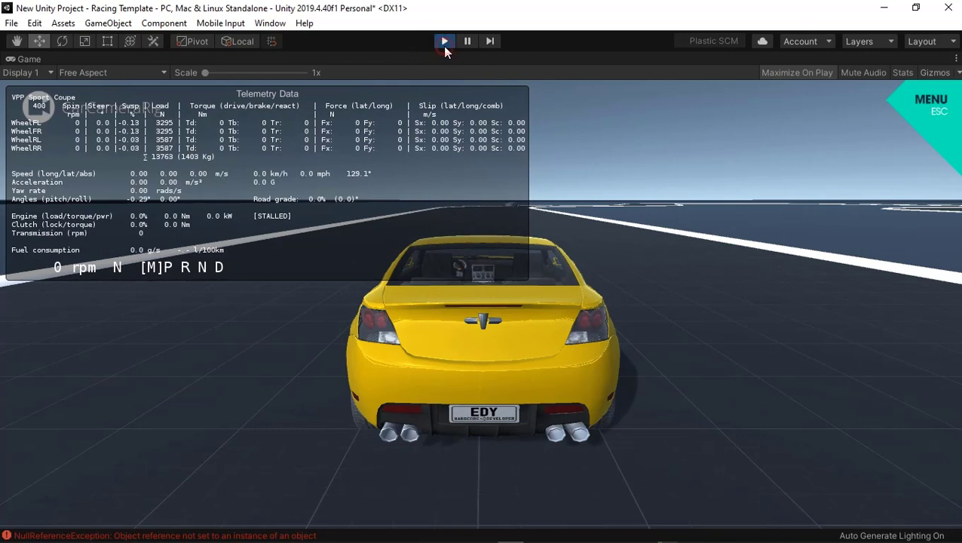
left_click(445, 47)
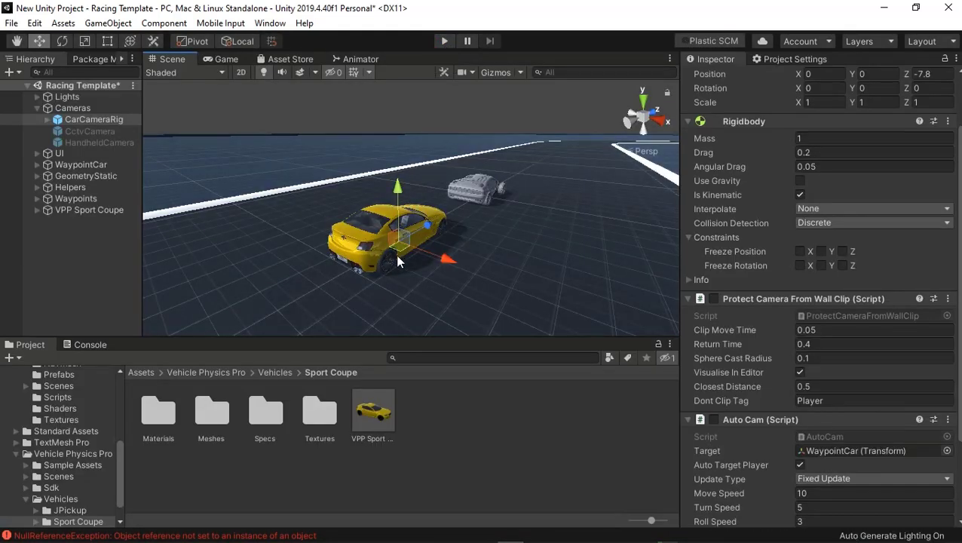
- Run the game again, start the sport coupe's engine, drive, steer and brake it along the track, and stop the game
left_click(444, 44)
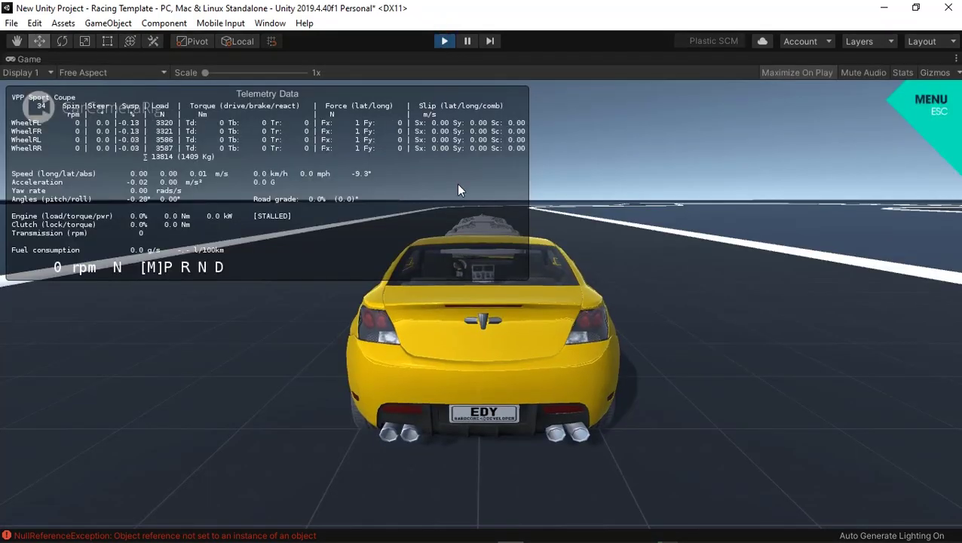
key("w")
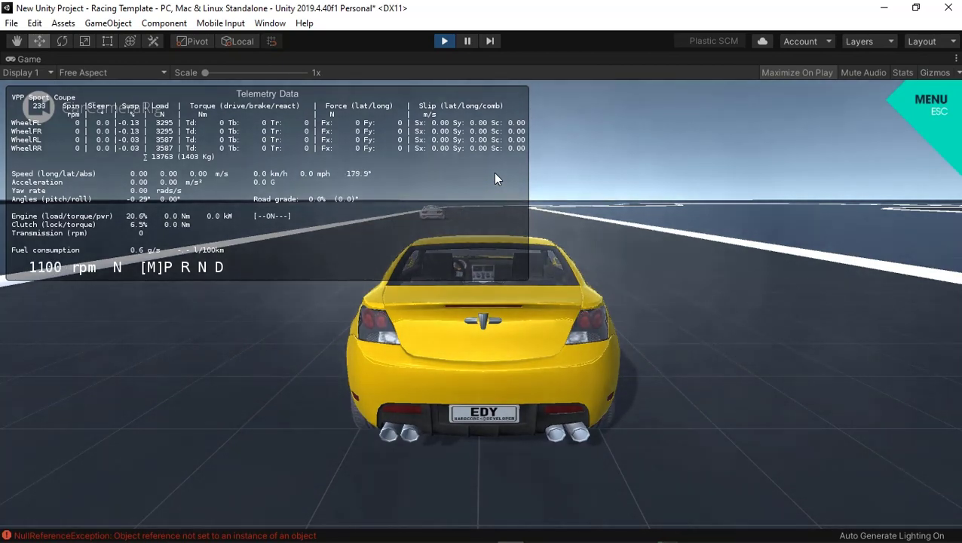
key("w")
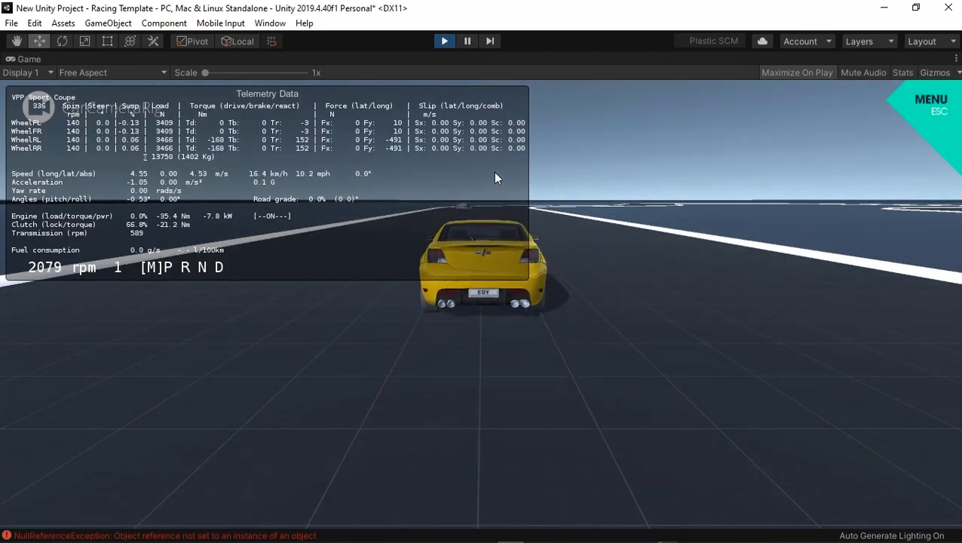
key("d")
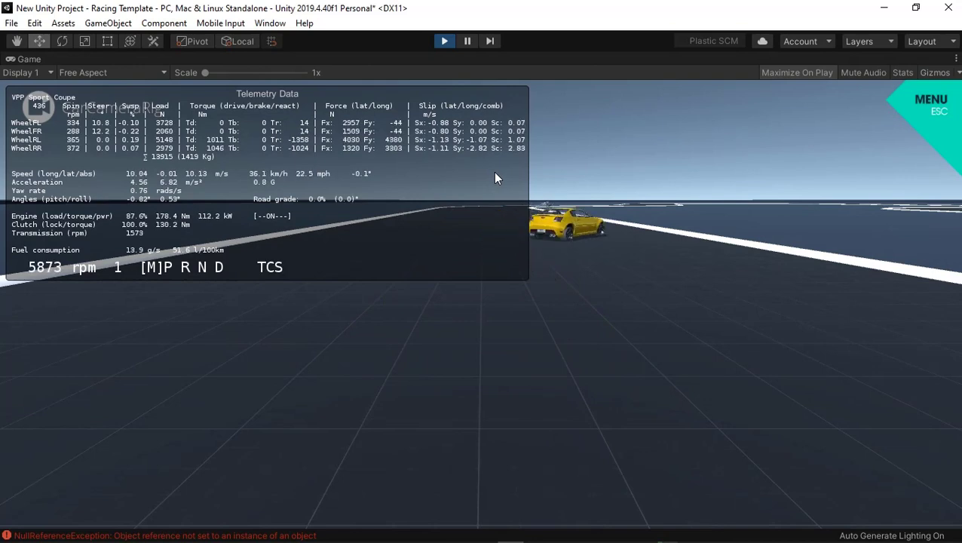
key("s")
key("a")
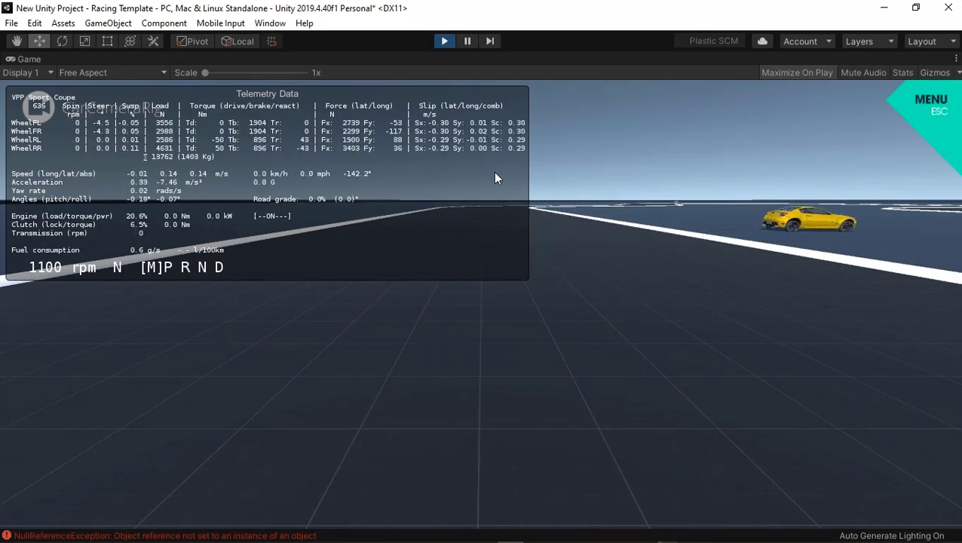
key("a")
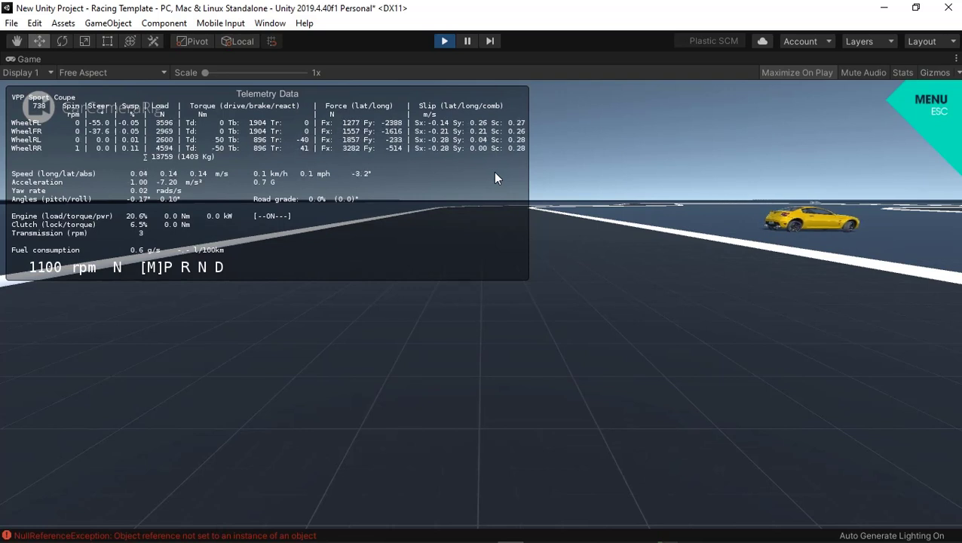
key("w")
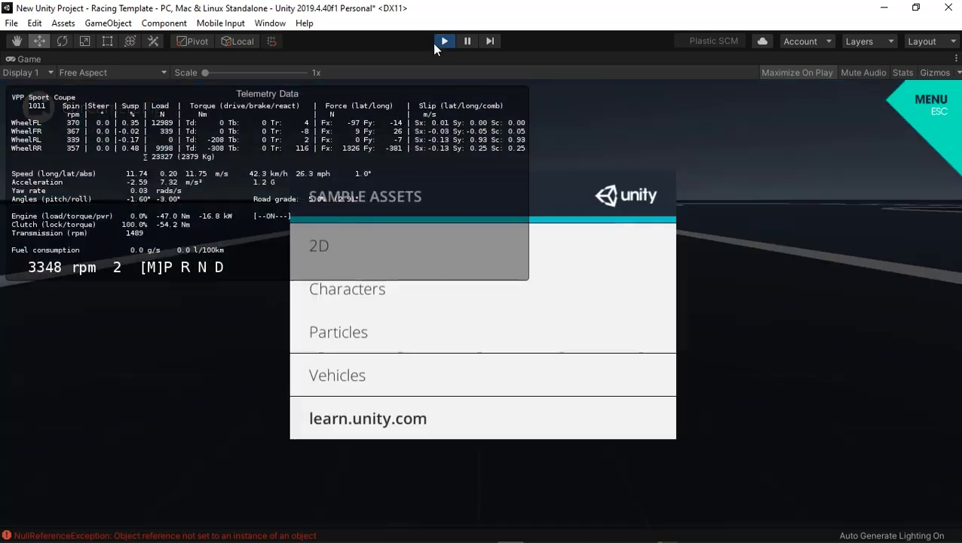
key("Escape")
left_click(435, 43)
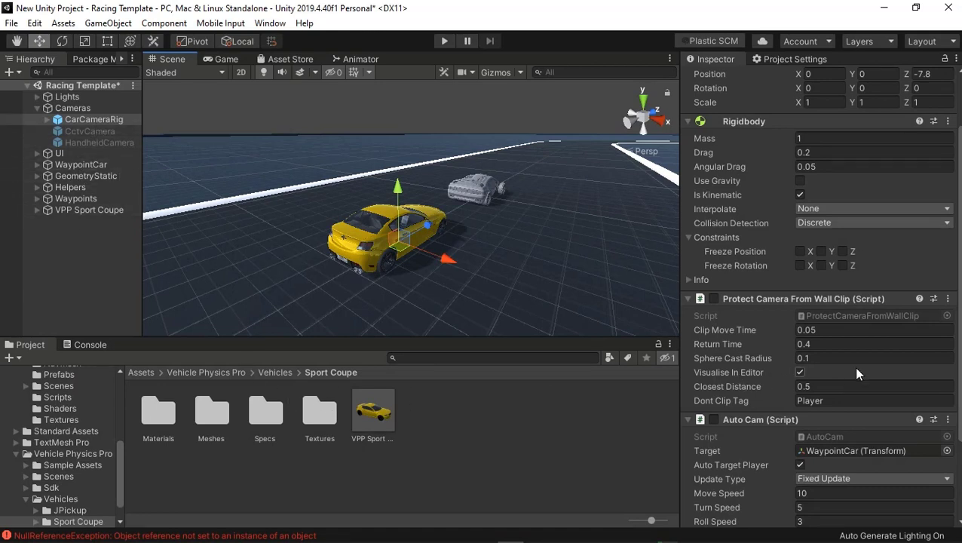
- Assign VPP Sport Coupe as the Auto Cam target on CarCameraRig and test it with a short drive in Play mode
scroll(856, 374, "down", 3)
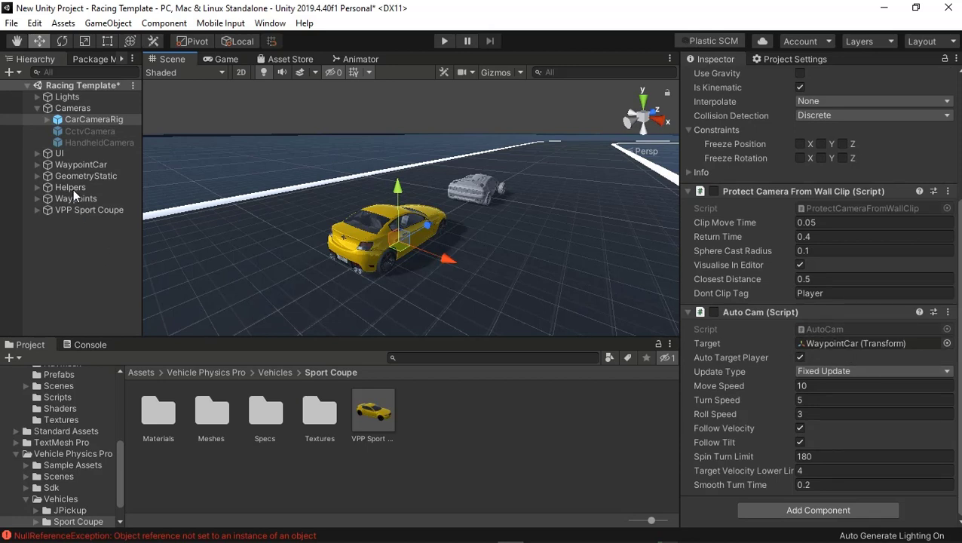
left_click_drag(86, 209, 839, 340)
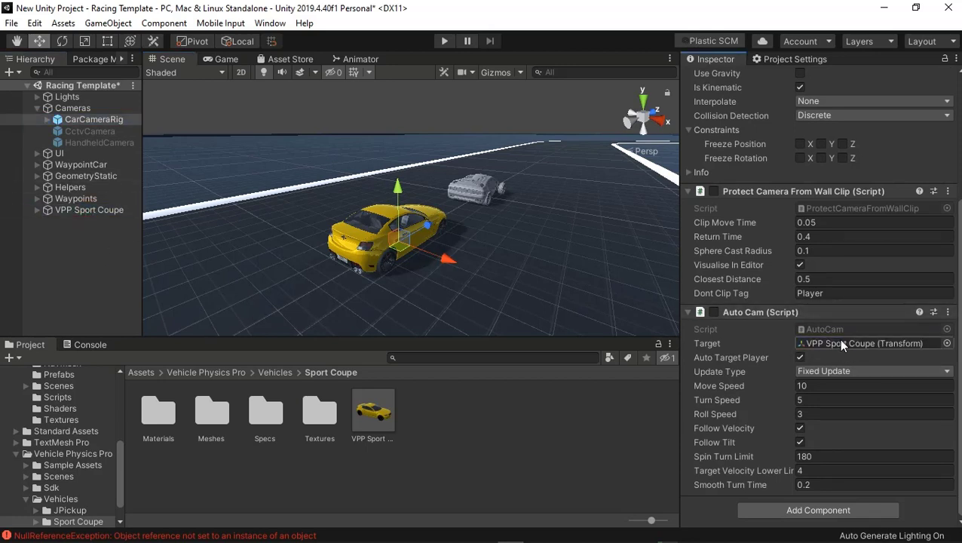
left_click(444, 44)
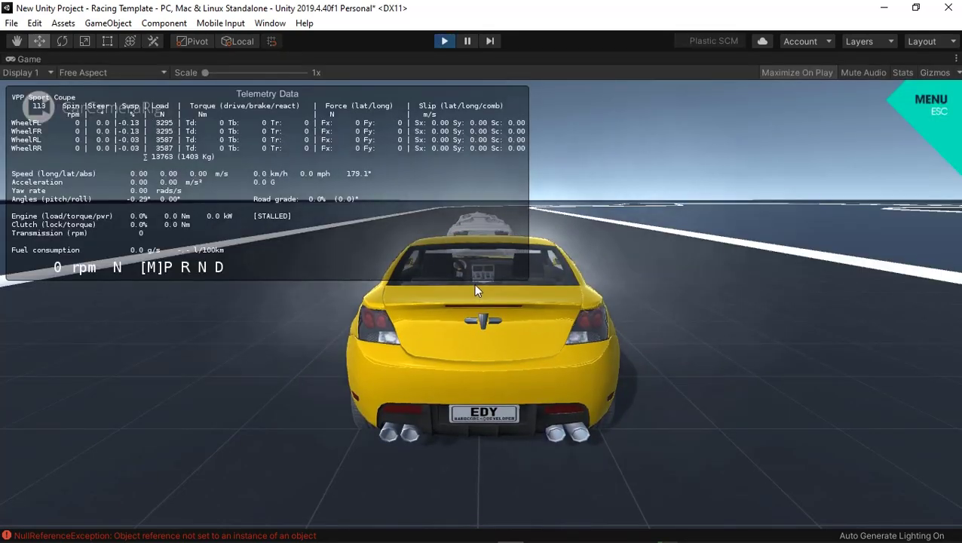
key("k")
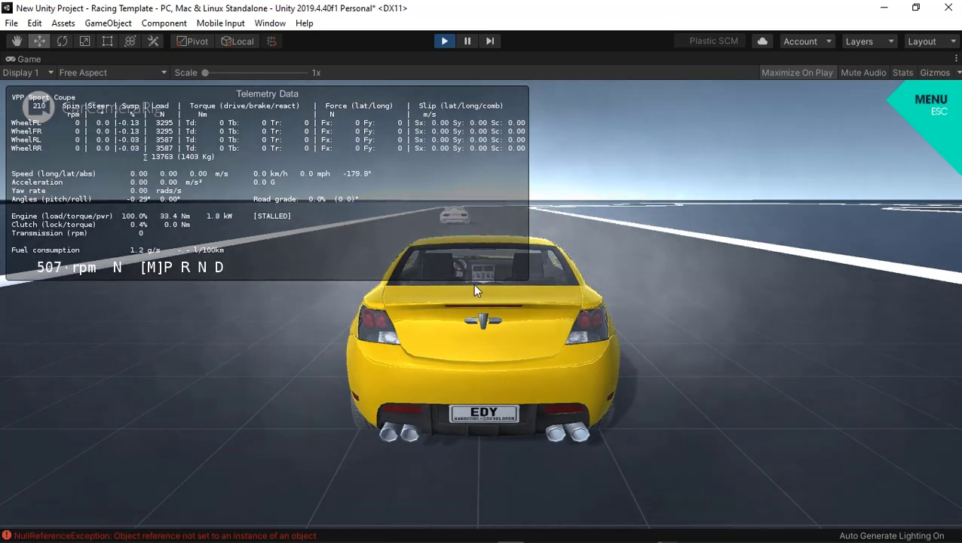
key("w")
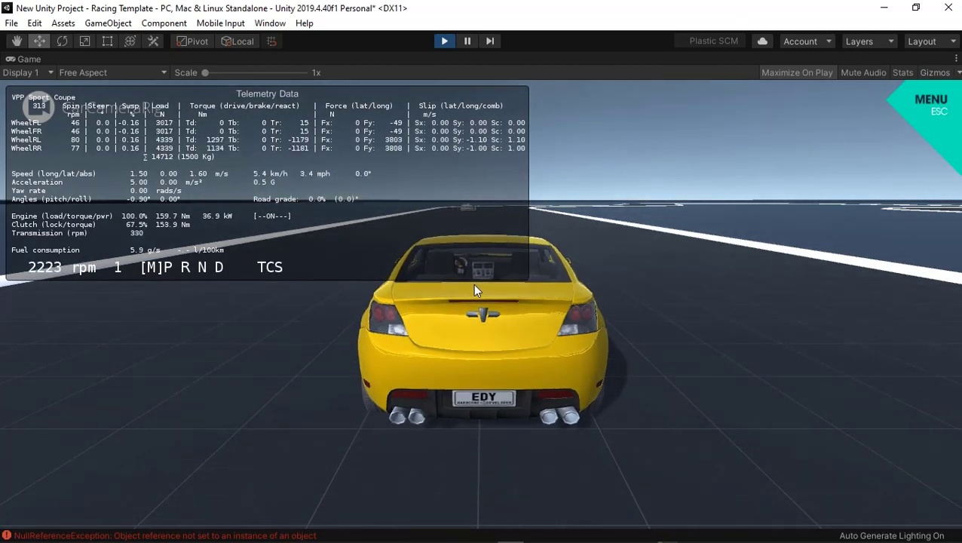
key("Escape")
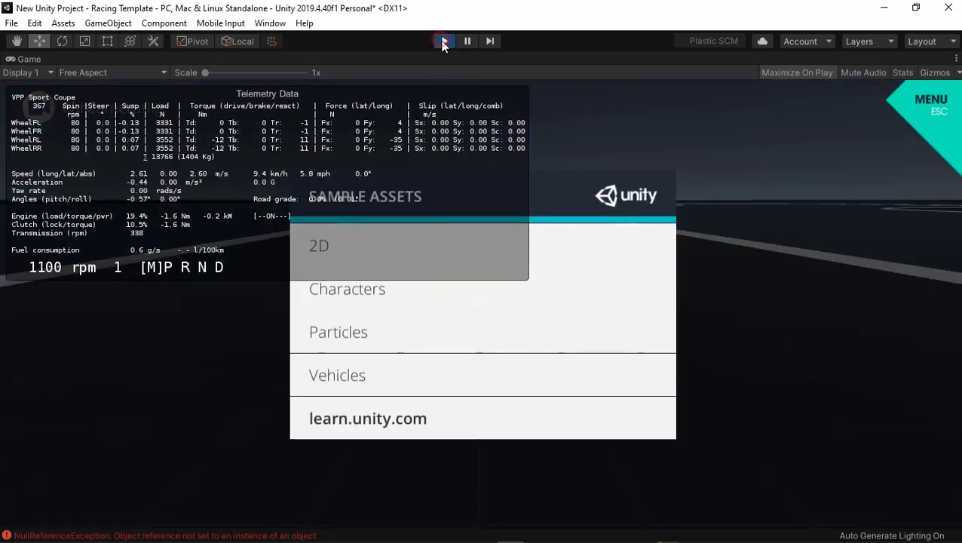
left_click(445, 42)
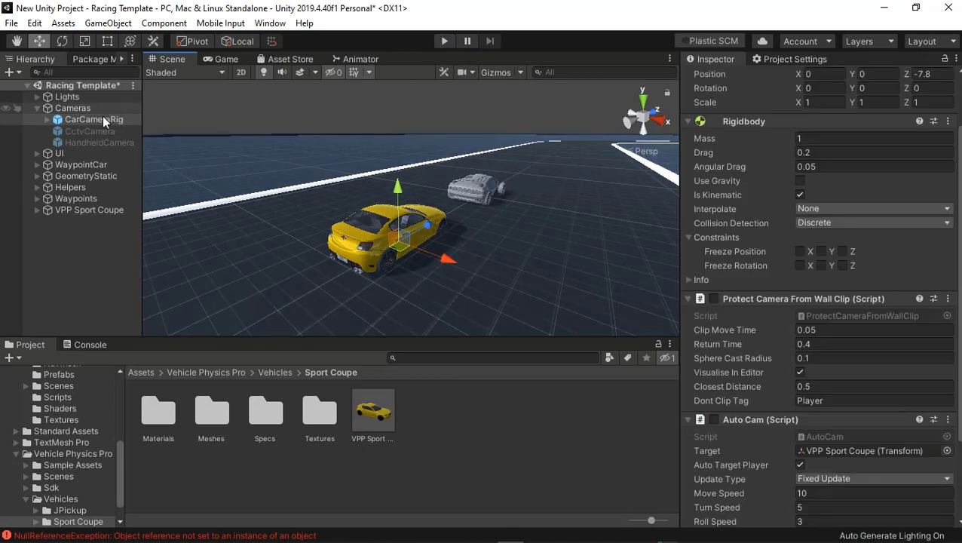
- Make the Cameras object a child of VPP Sport Coupe in the scene hierarchy
left_click_drag(97, 120, 69, 108)
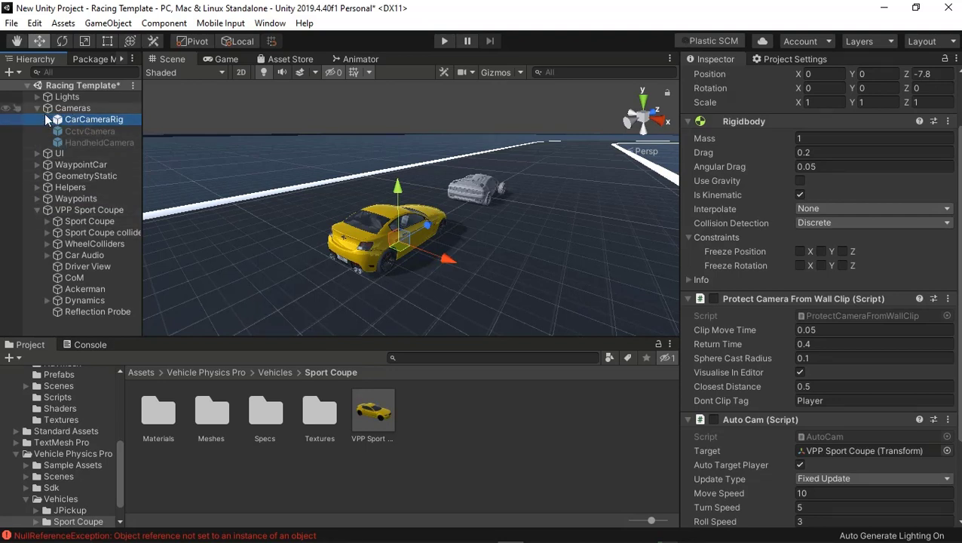
left_click(36, 109)
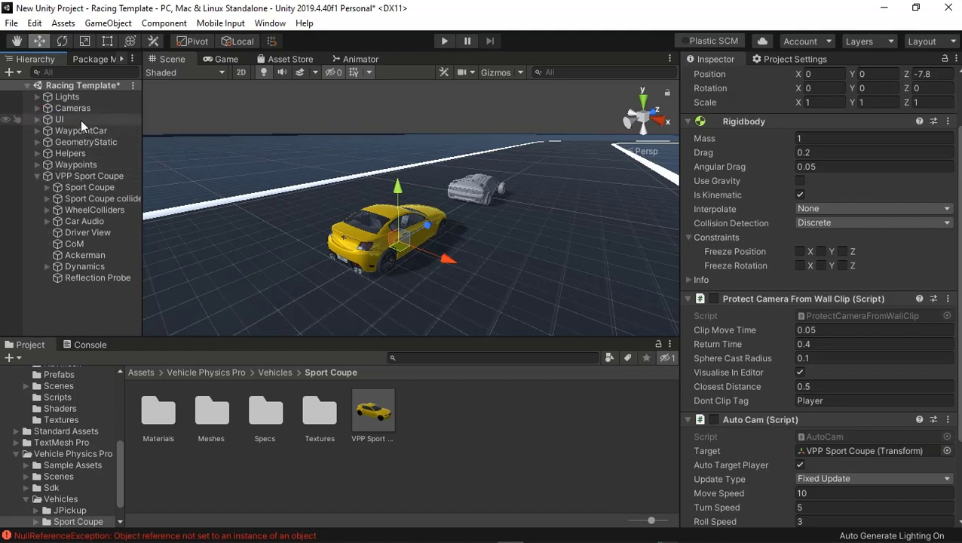
left_click(72, 109)
left_click_drag(72, 109, 86, 176)
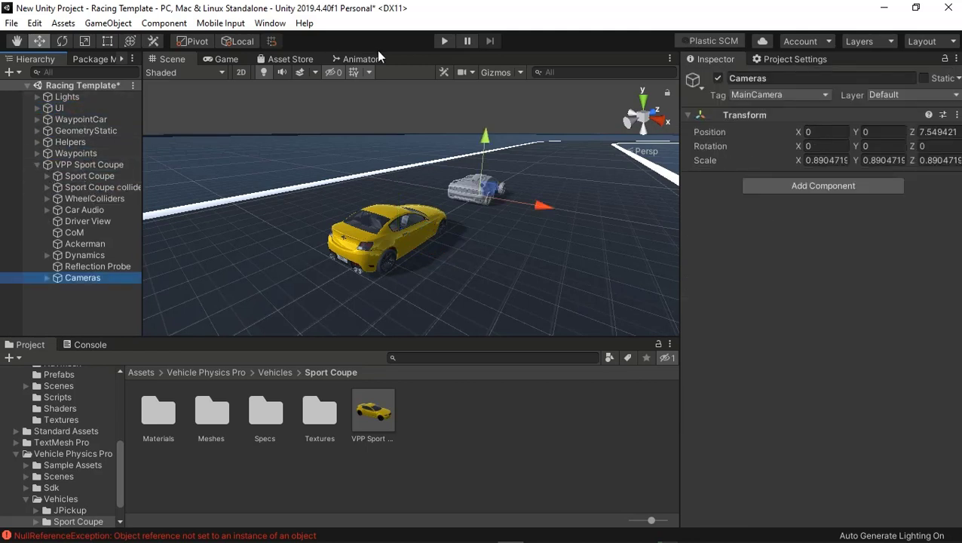
- Run the game, start the sport coupe's engine and drive it down the track, shifting up through the gears
left_click(444, 42)
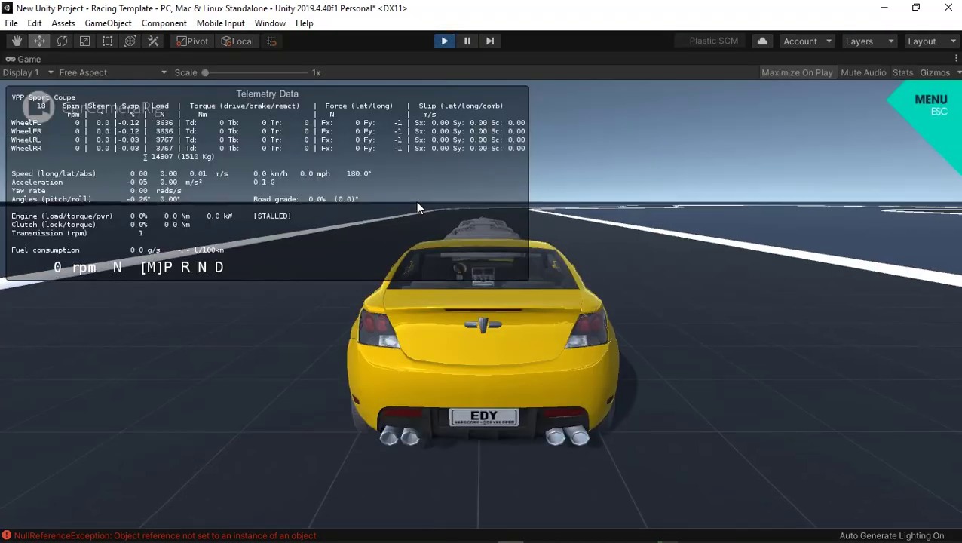
key("k")
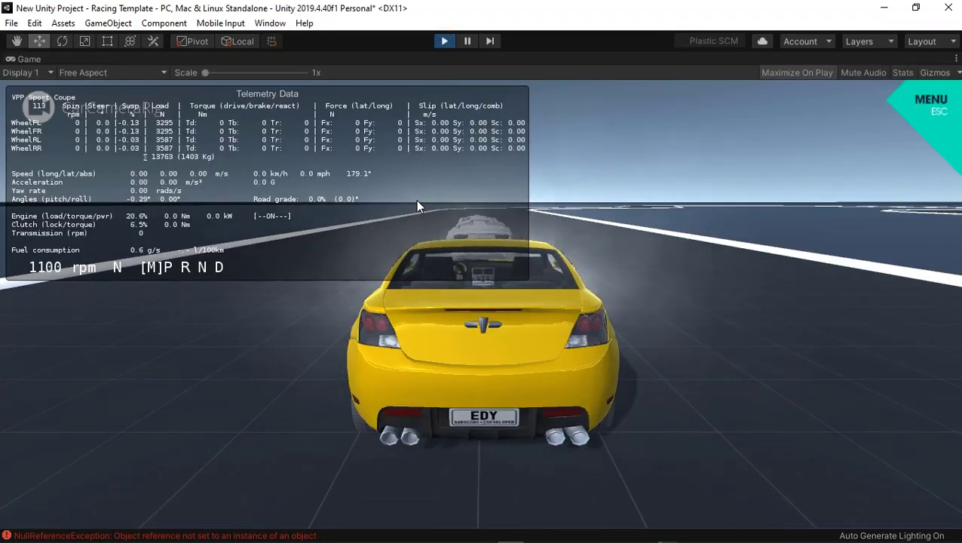
key("w")
key("e")
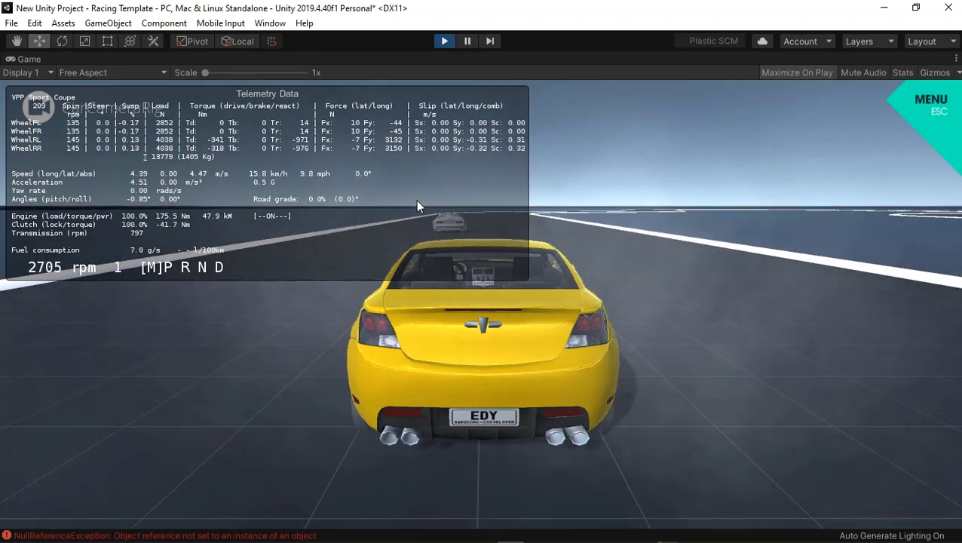
key("e")
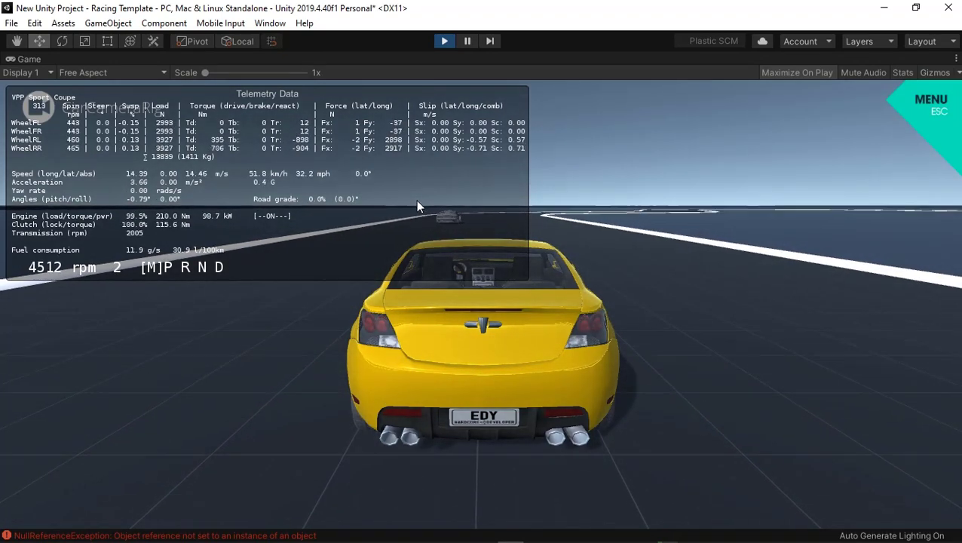
key("e")
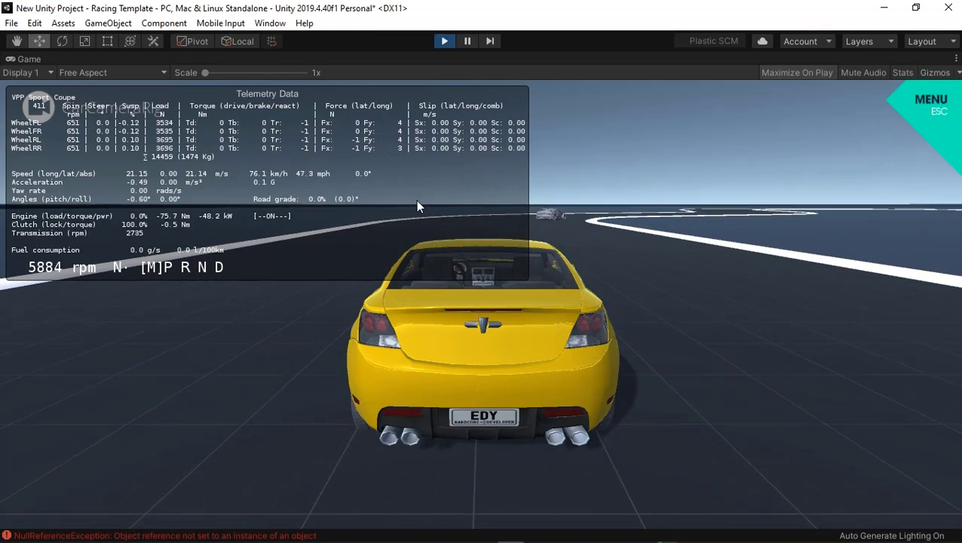
key("w")
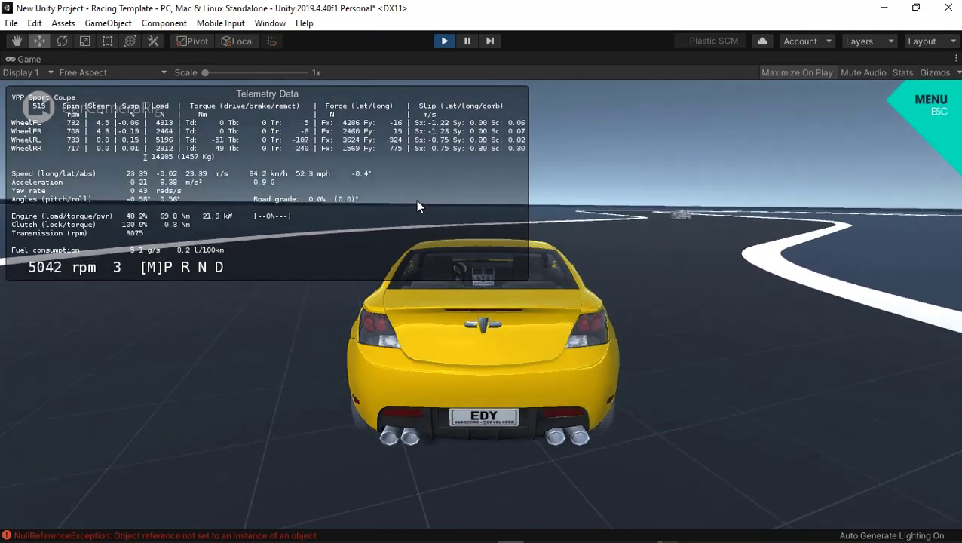
key("d")
key("w")
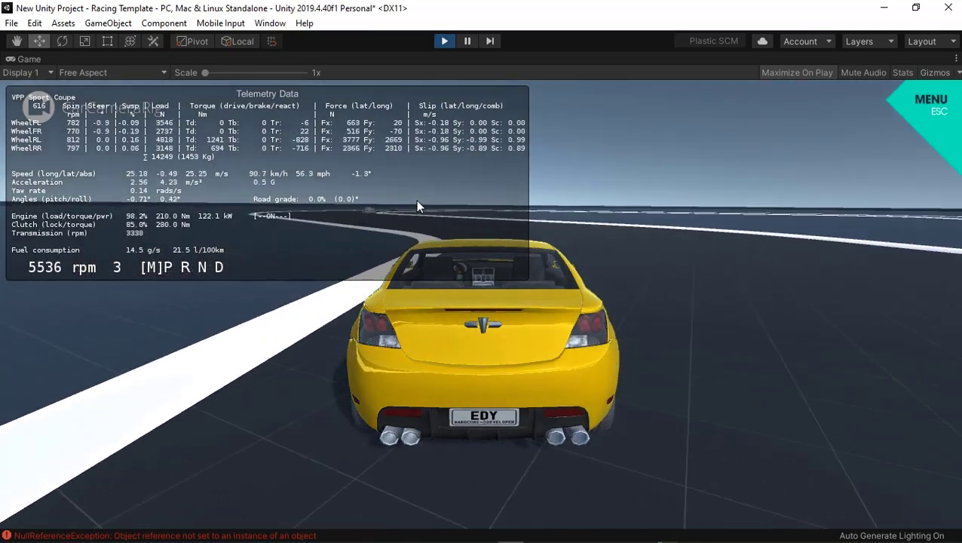
key("w")
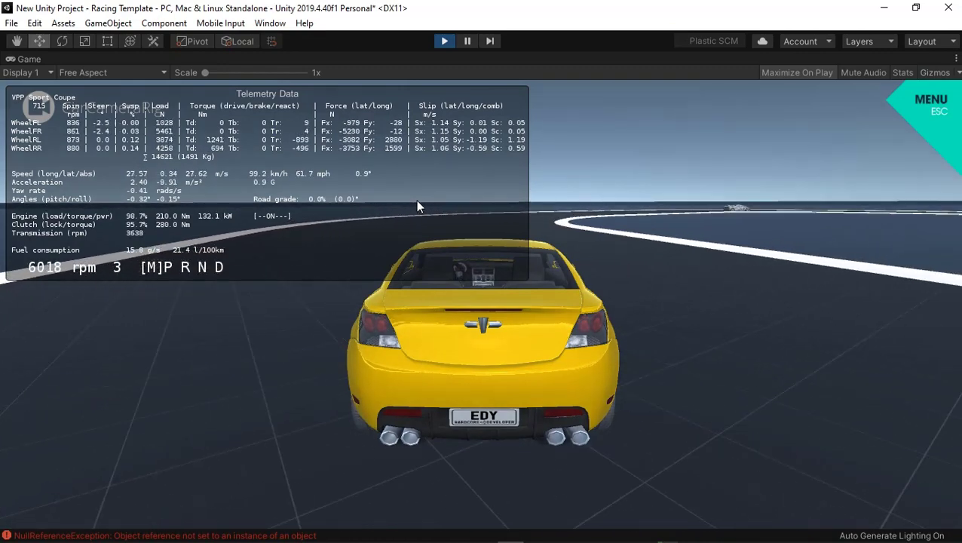
key("e")
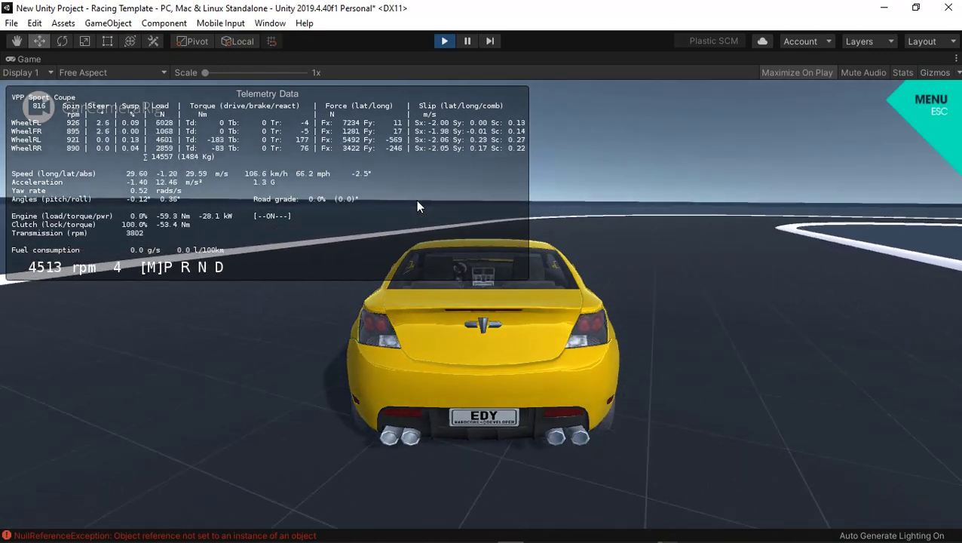
- Test the sport coupe's braking, downshifting and steering both ways with the attached camera, and stop the game
key("s")
key("q")
key("w")
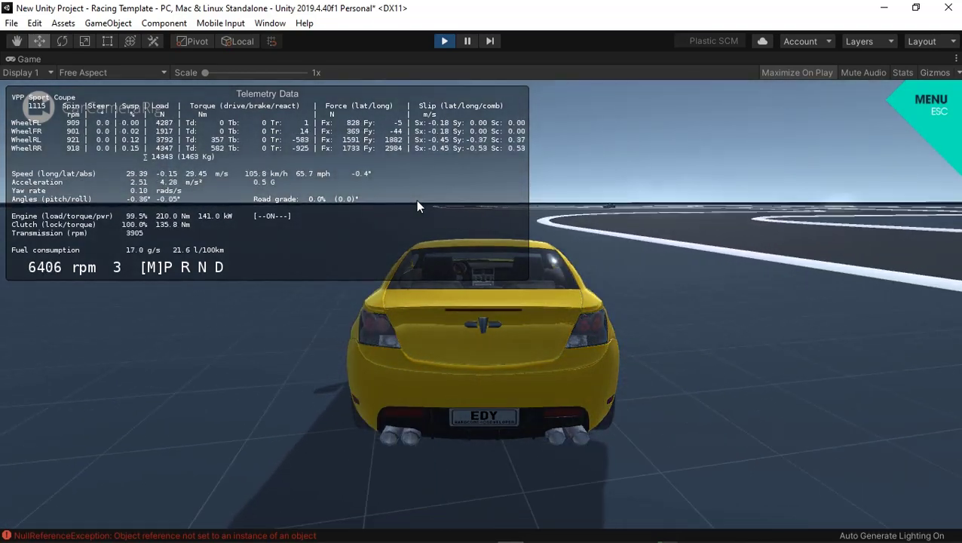
key("a")
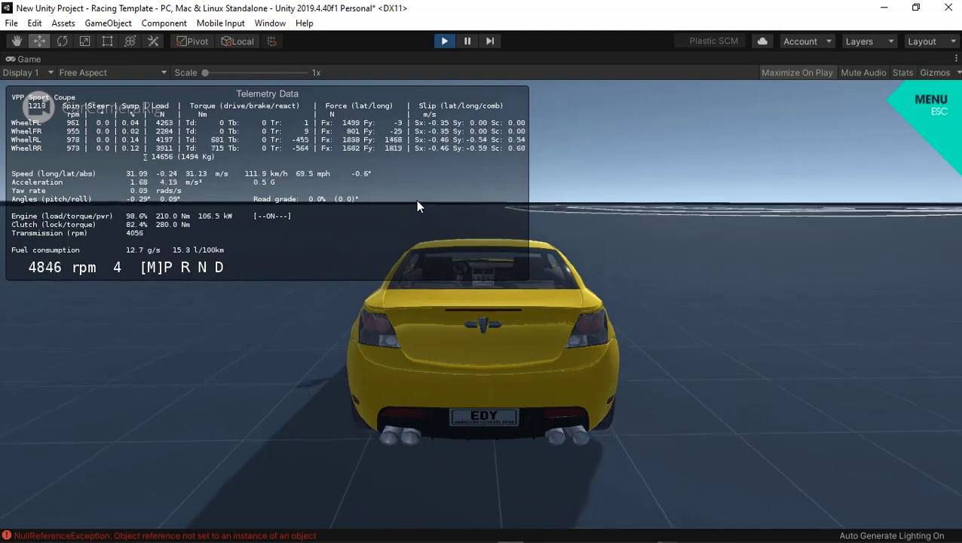
key("d")
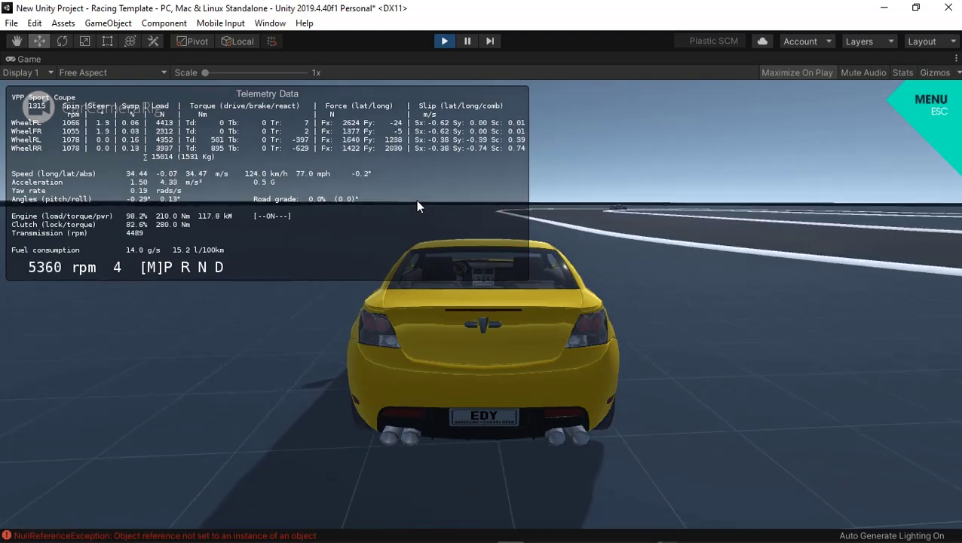
key("a")
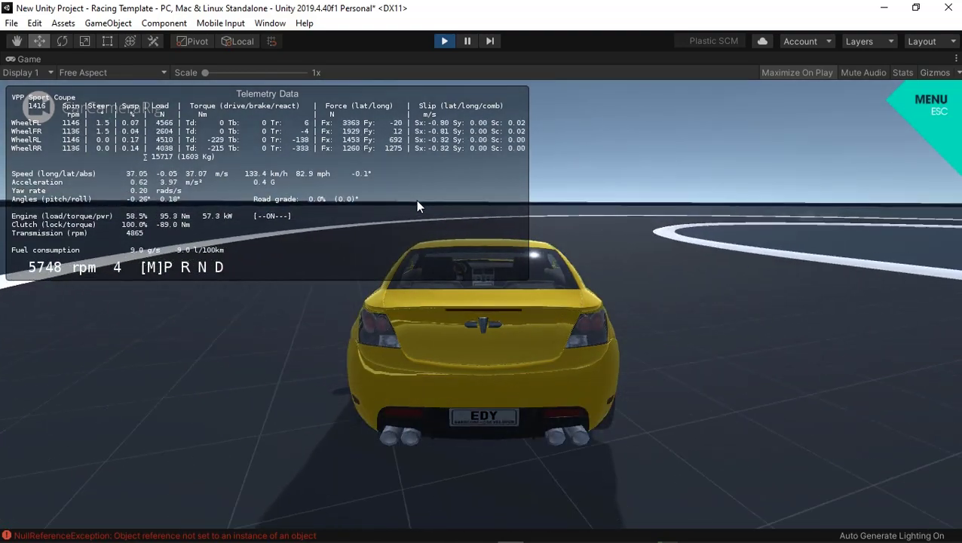
key("s")
key("d")
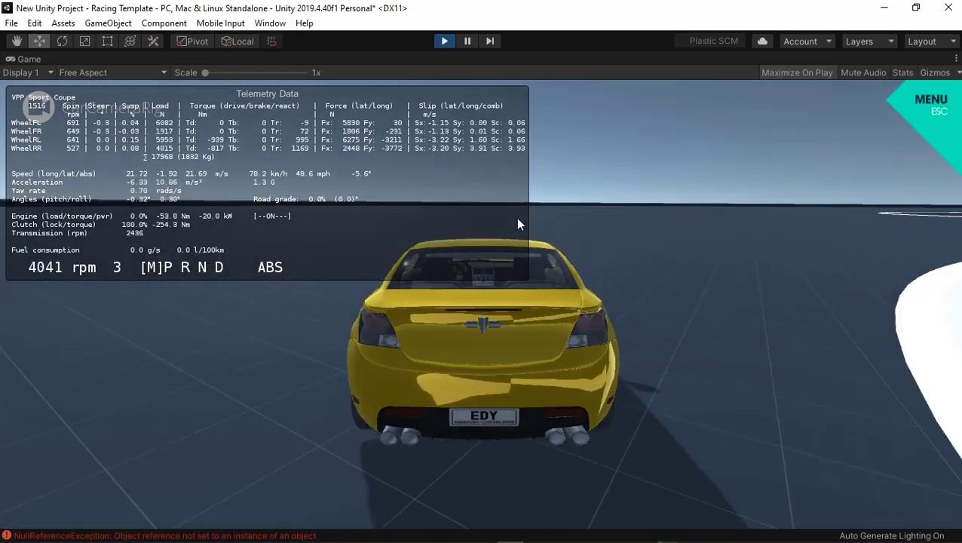
key("w")
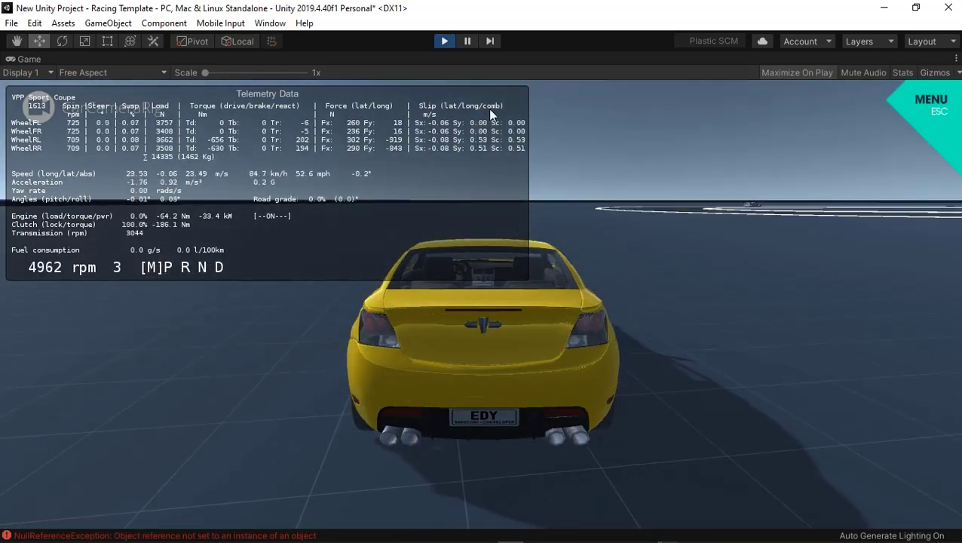
key("Escape")
left_click(444, 42)
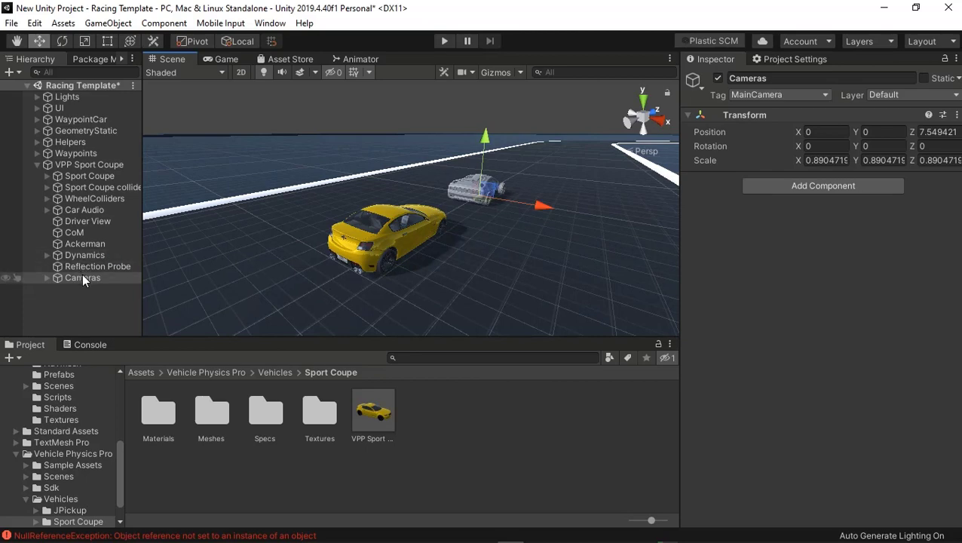
- Move the Cameras object out of VPP Sport Coupe to the top level of the Racing Template hierarchy, above Lights
left_click_drag(83, 277, 88, 83)
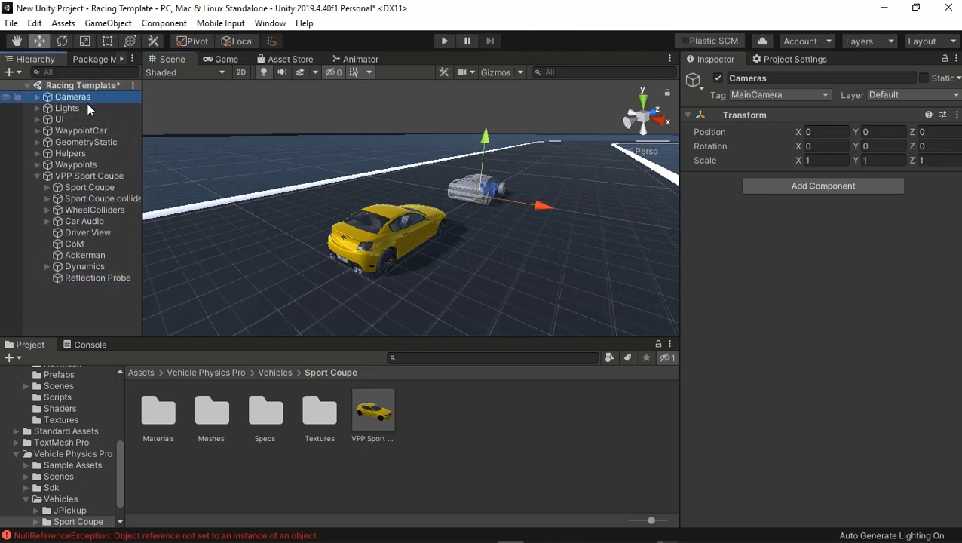
- Try moving the Cameras object back along the Z axis to -8.09, at the yellow sport coupe
left_click_drag(302, 276, 396, 285, "alt")
left_click(74, 97)
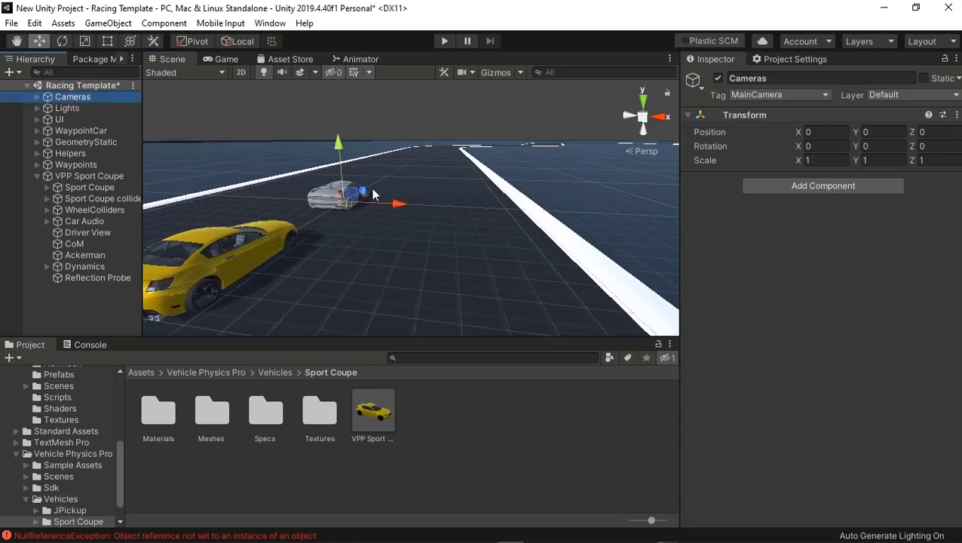
left_click_drag(373, 195, 325, 242)
middle_click_drag(366, 271, 367, 242)
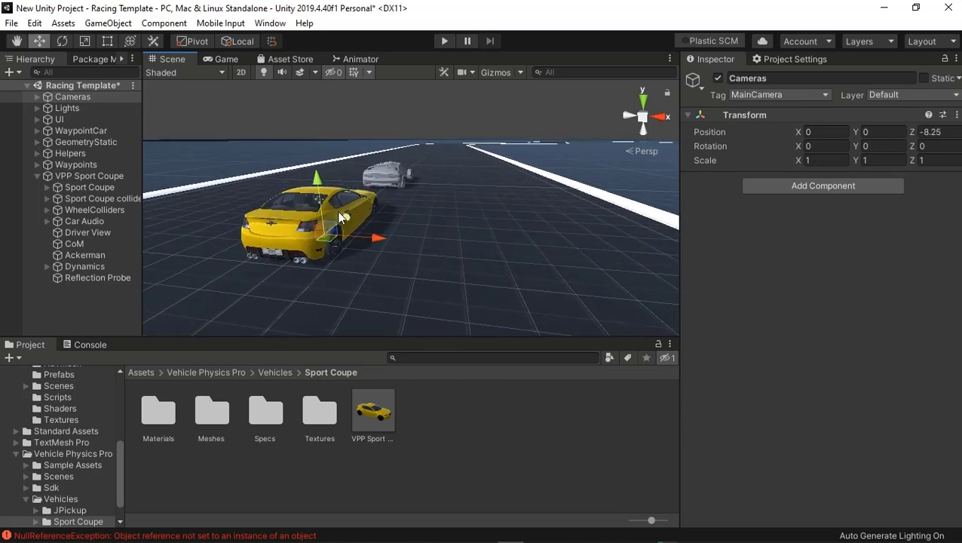
left_click_drag(347, 210, 351, 213)
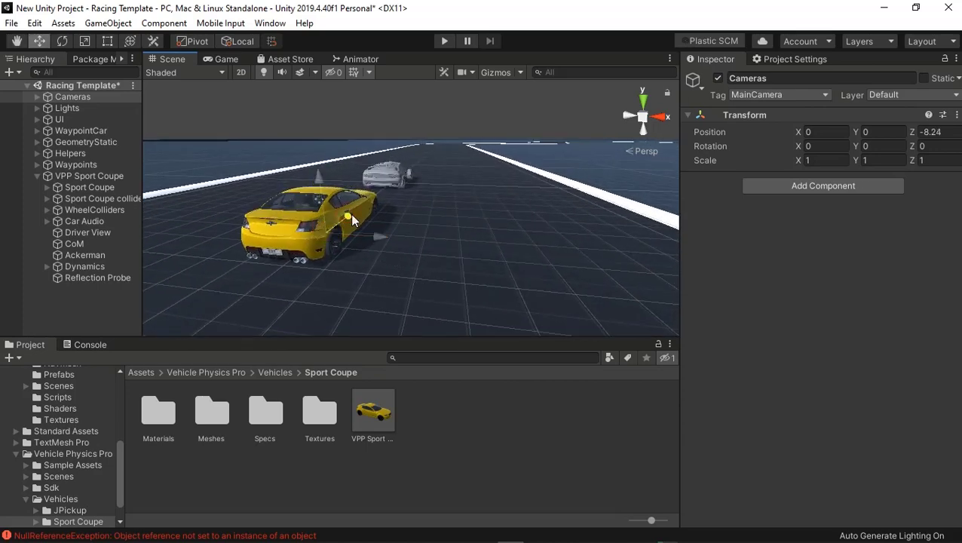
left_click(73, 98)
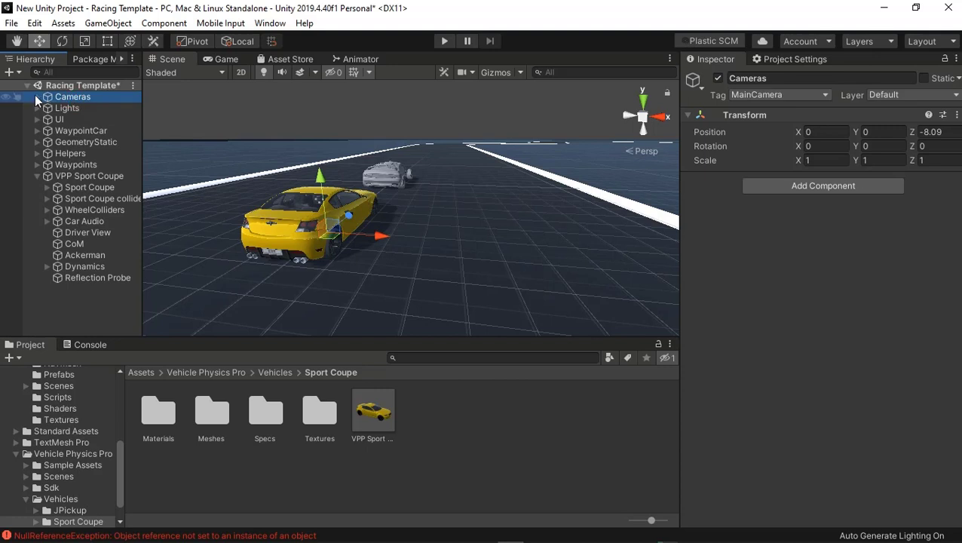
- Check the shifted Cameras position in Play mode, stop the game and undo both Z moves
left_click(444, 40)
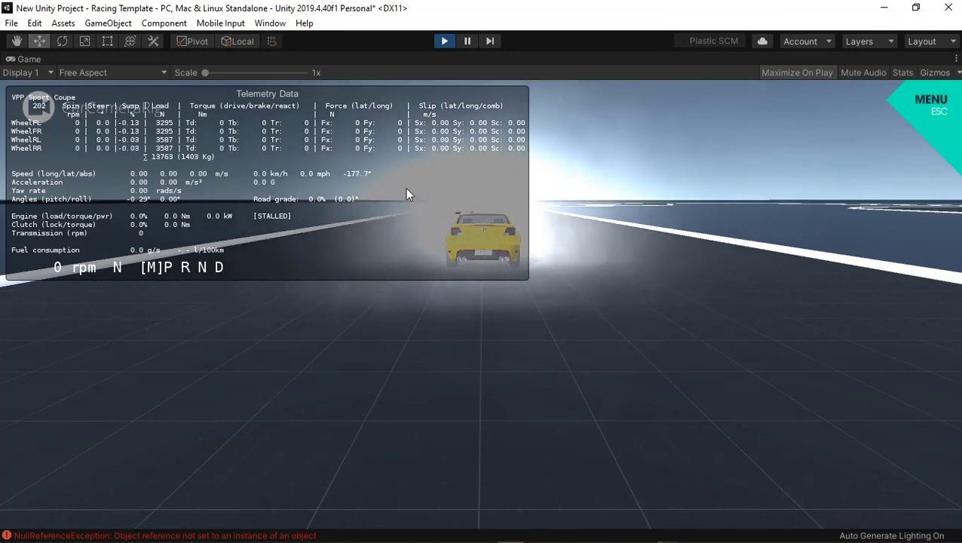
key("Escape")
left_click(445, 41)
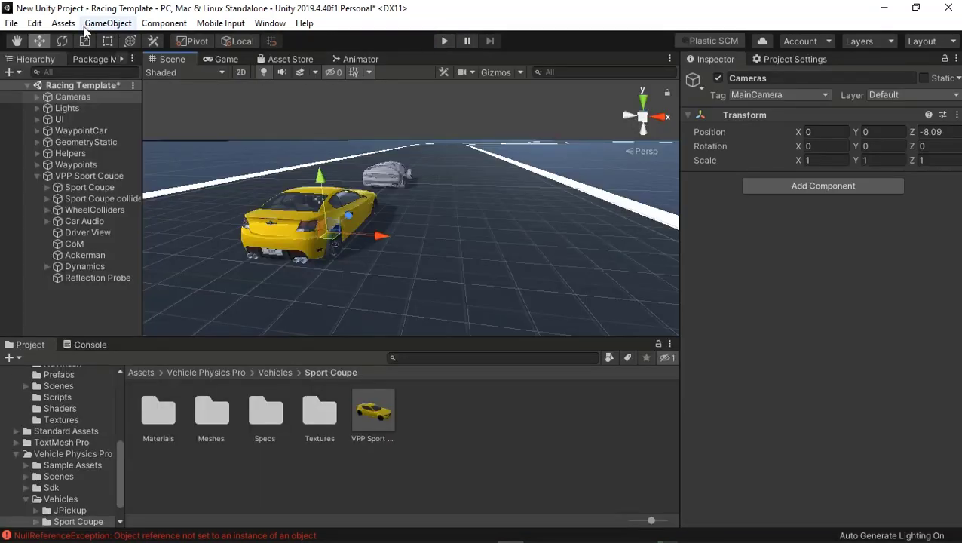
left_click(35, 23)
left_click(40, 42)
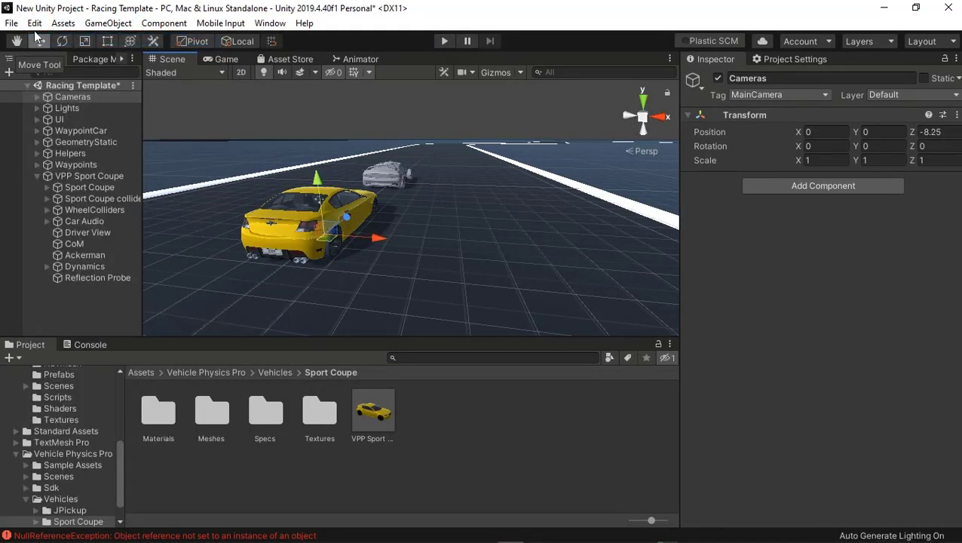
left_click(34, 23)
left_click(46, 39)
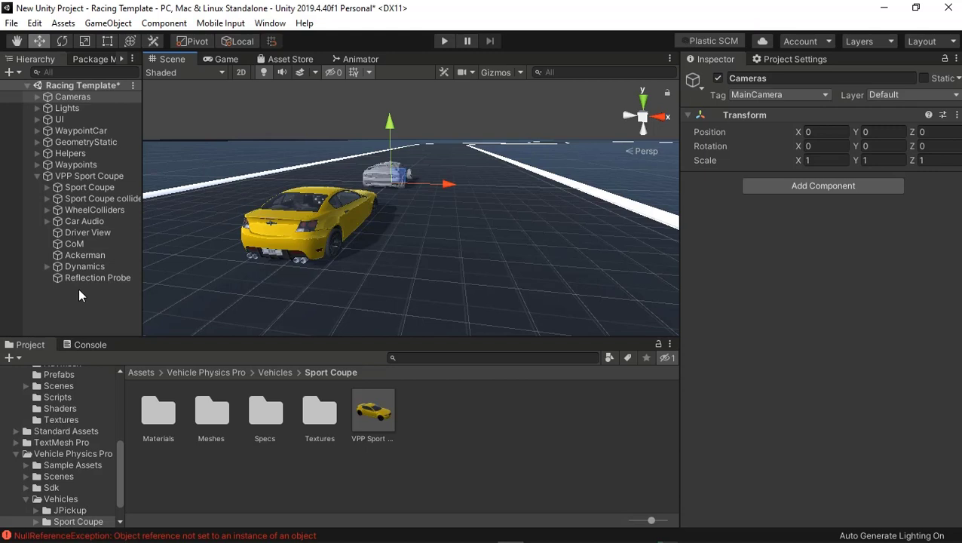
- Collapse VPP Sport Coupe in the hierarchy, save the scene and reopen Racing Template from the Assets folder
left_click(38, 176)
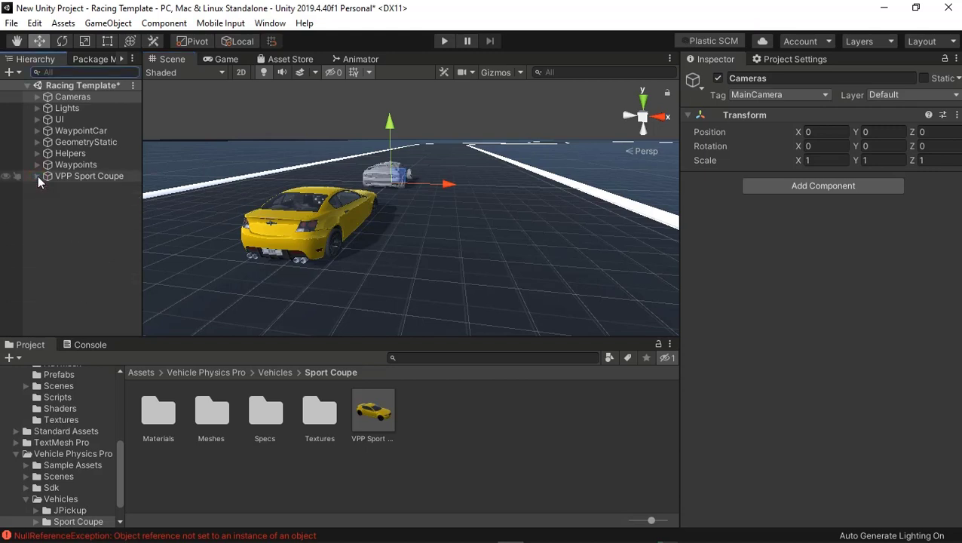
left_click(11, 22)
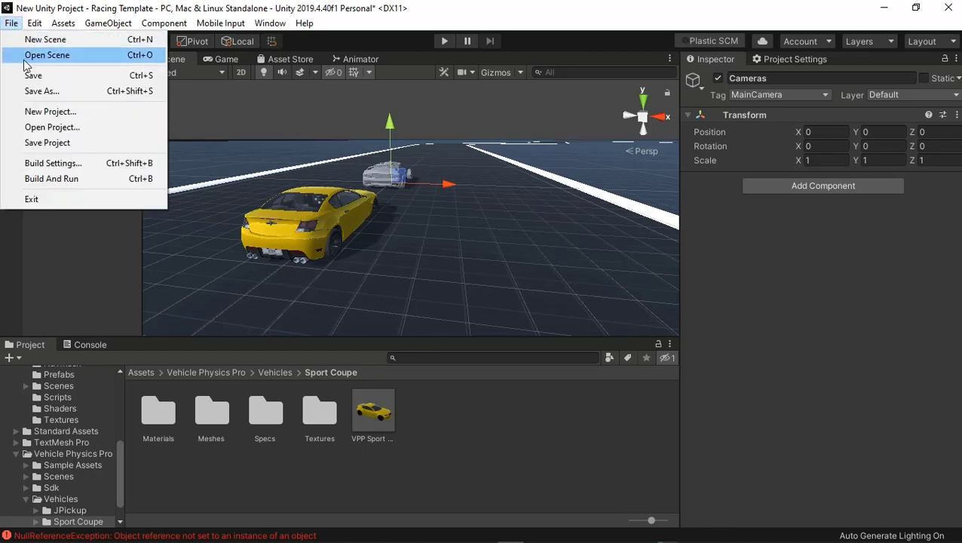
left_click(37, 76)
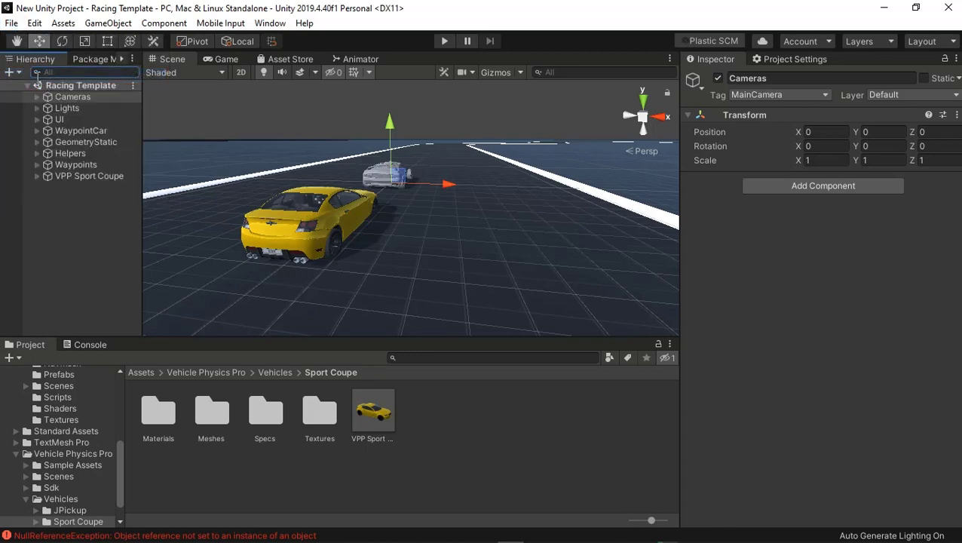
left_click(12, 23)
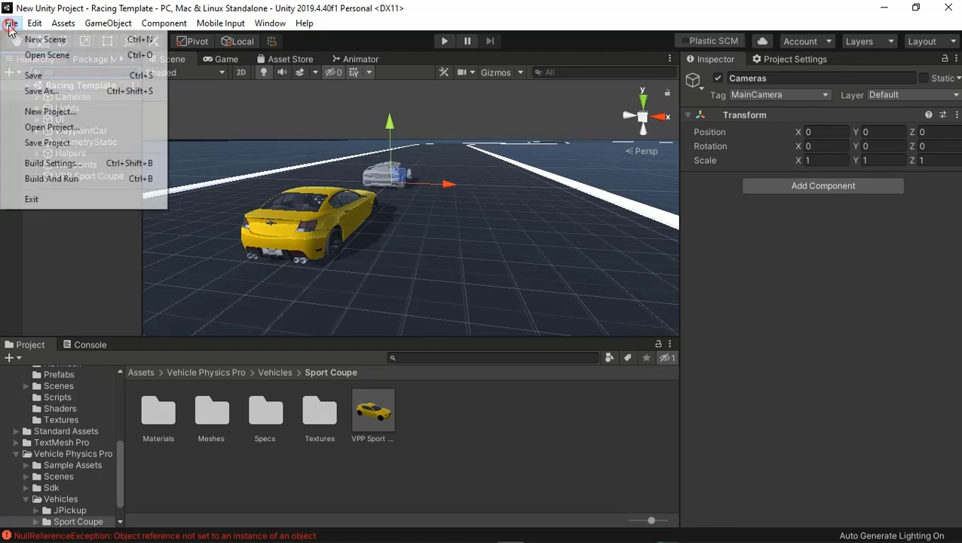
left_click(46, 56)
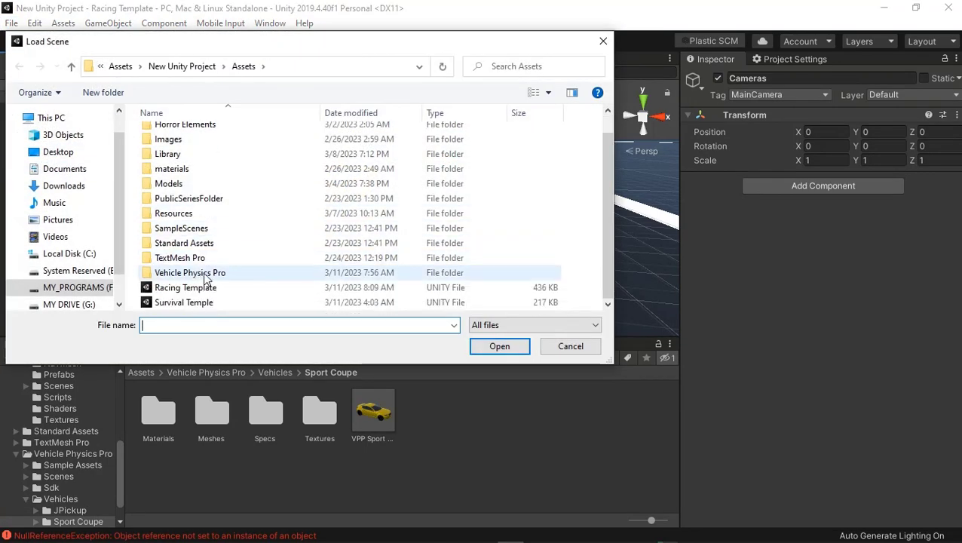
double_click(185, 287)
- Examine the yellow sport coupe from behind in the scene, and inspect the components of VPP Sport Coupe
middle_click_drag(334, 230, 406, 240)
right_click_drag(371, 254, 380, 232)
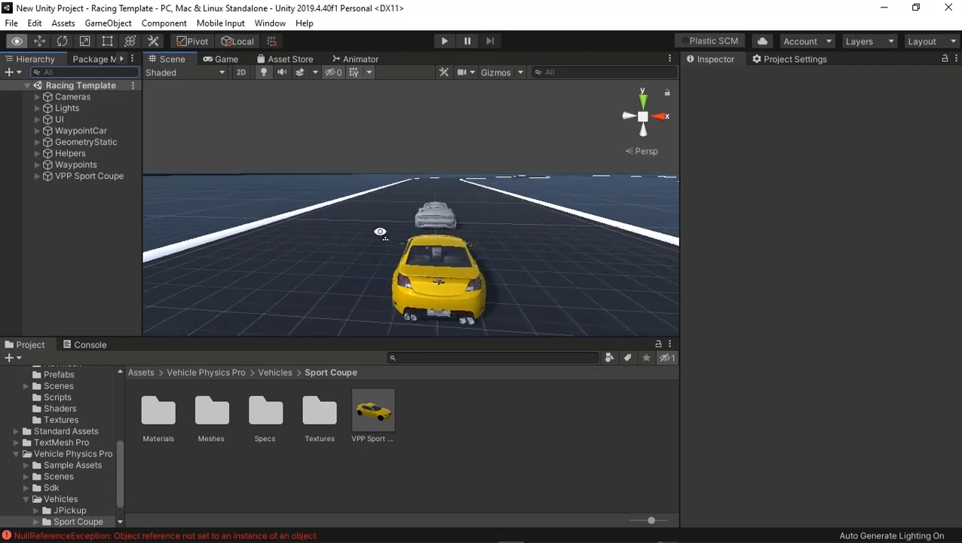
middle_click_drag(640, 263, 633, 233)
right_click_drag(549, 277, 566, 275)
left_click_drag(567, 281, 507, 232, "alt")
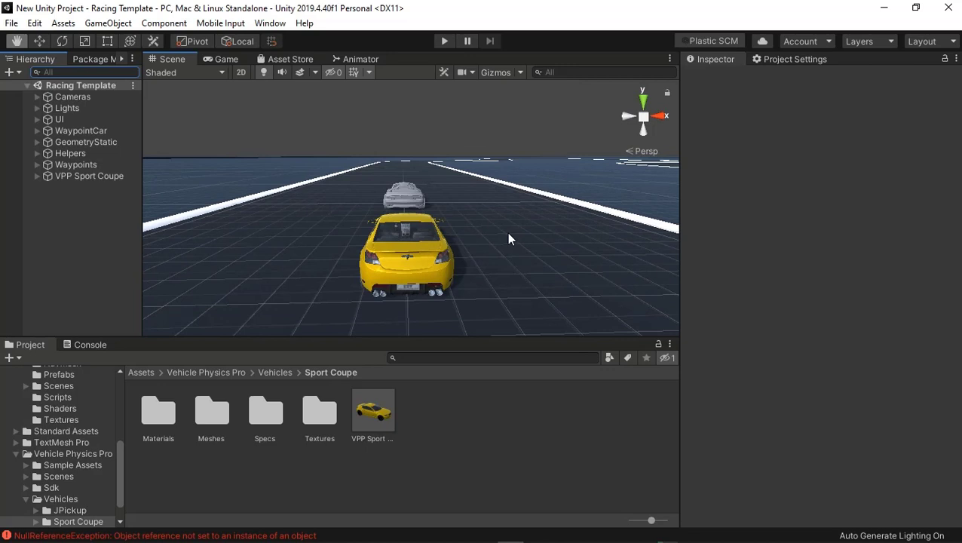
left_click(75, 176)
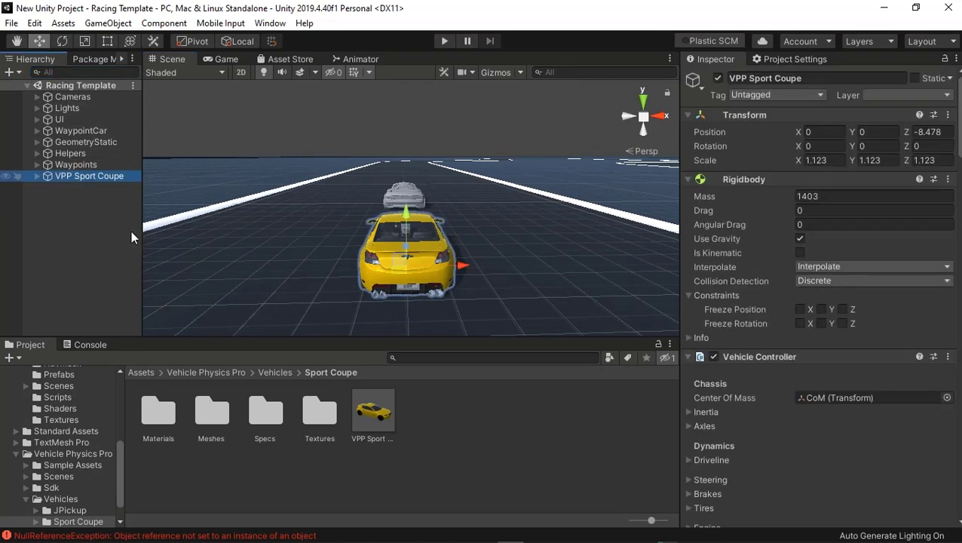
- Browse the Scripts and Scenes folders of Vehicle Physics Pro's Sample Assets and check the two Playground scenes
left_click(142, 373)
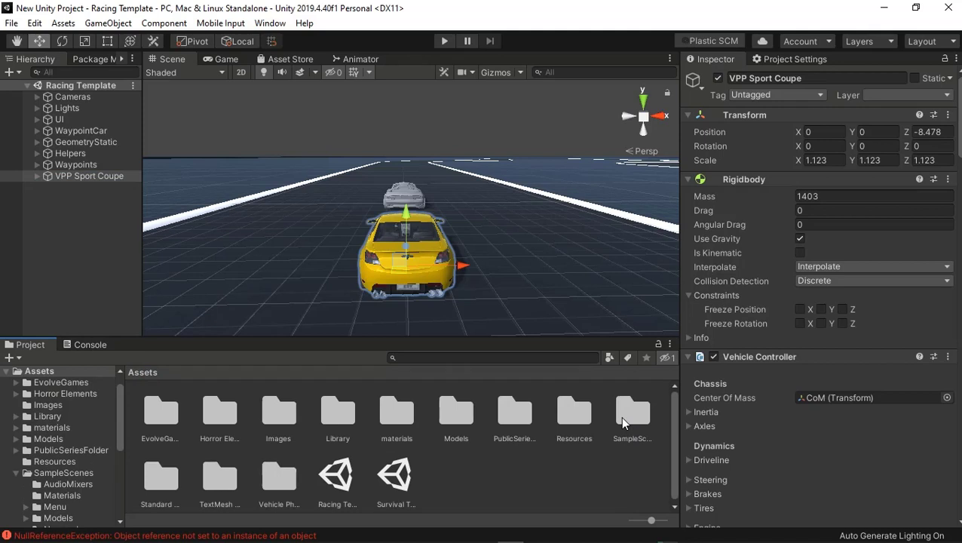
double_click(280, 482)
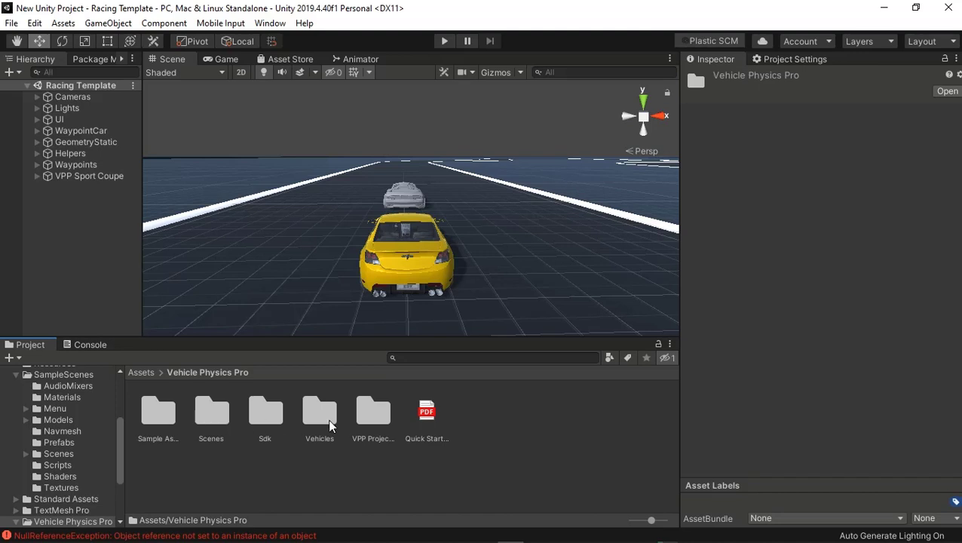
double_click(157, 419)
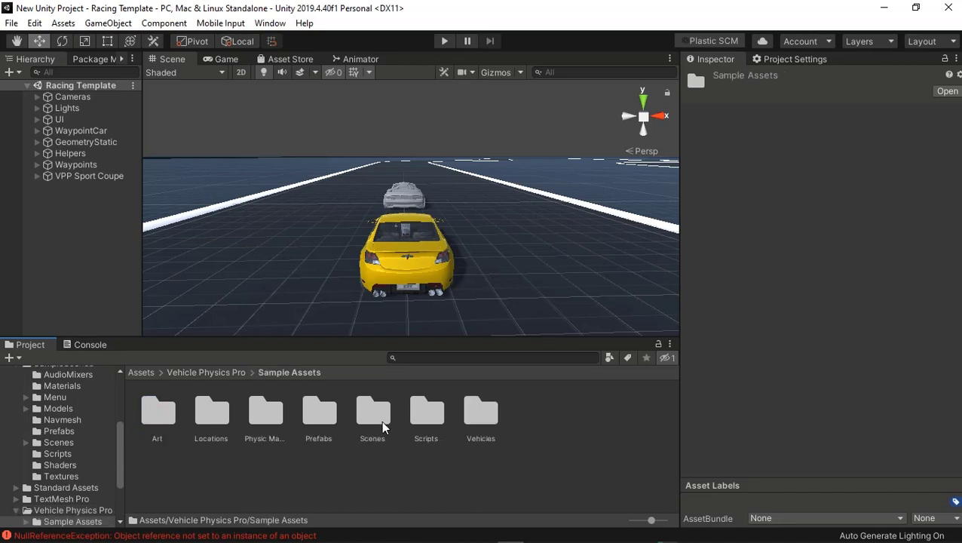
double_click(431, 421)
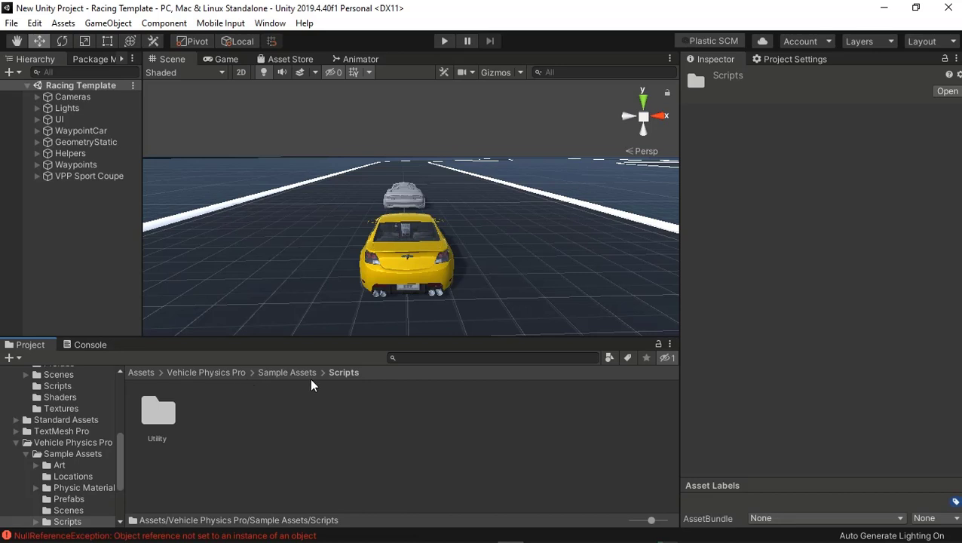
left_click(285, 372)
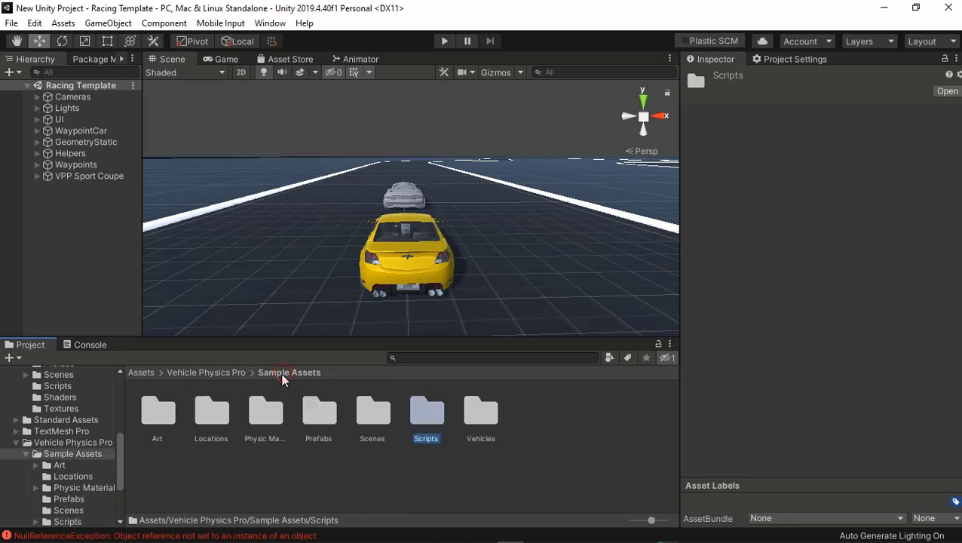
double_click(374, 415)
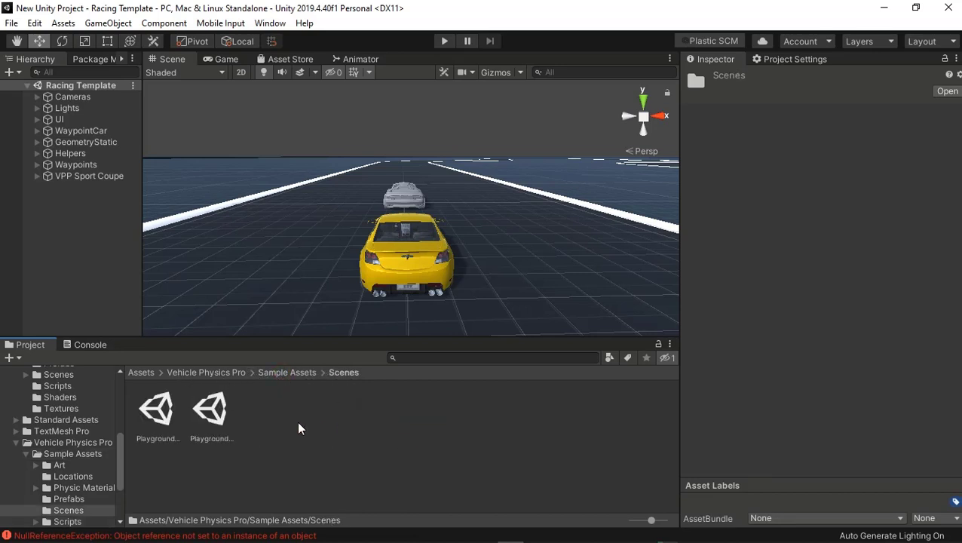
left_click(214, 412)
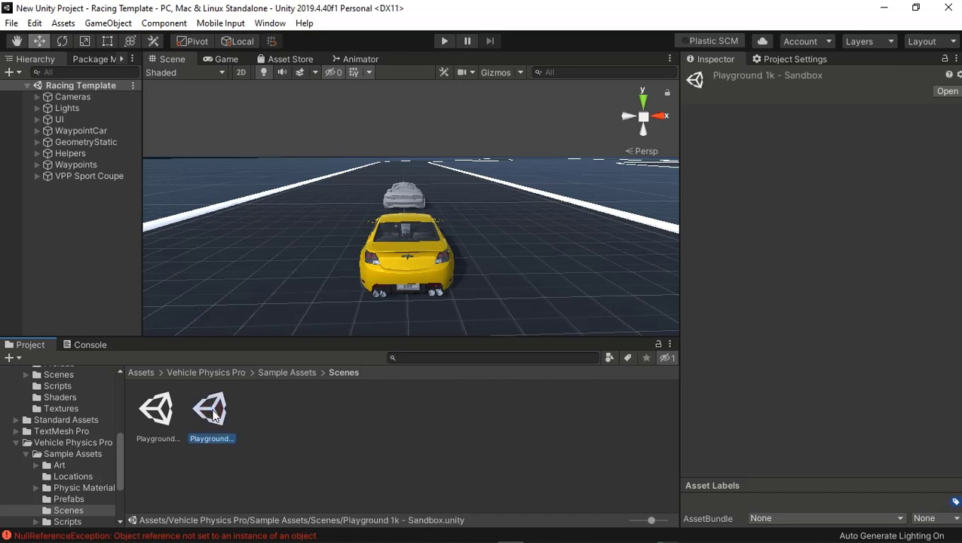
left_click(154, 413)
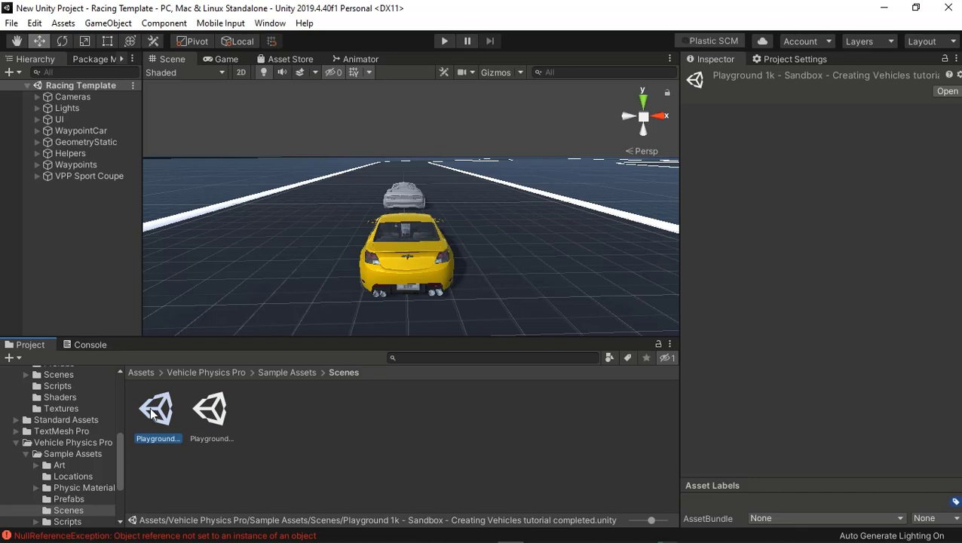
- Open the Sport Coupe Demo scene from the Scenes folder of Vehicle Physics Pro
left_click(216, 372)
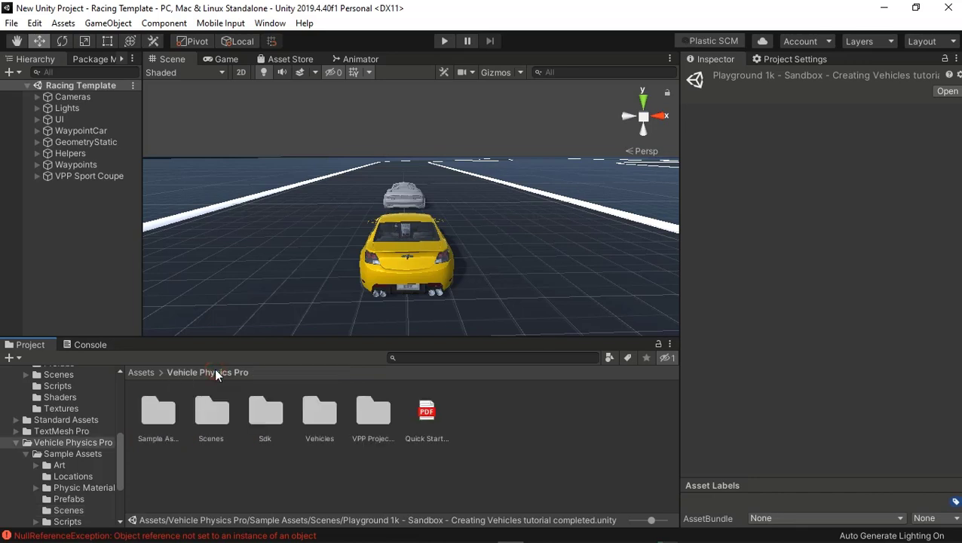
double_click(219, 415)
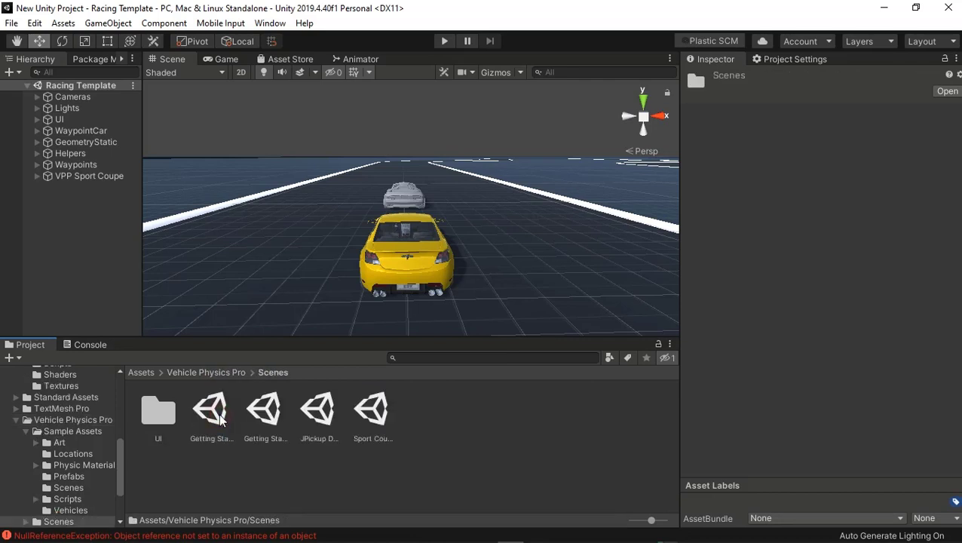
left_click(371, 424)
double_click(371, 424)
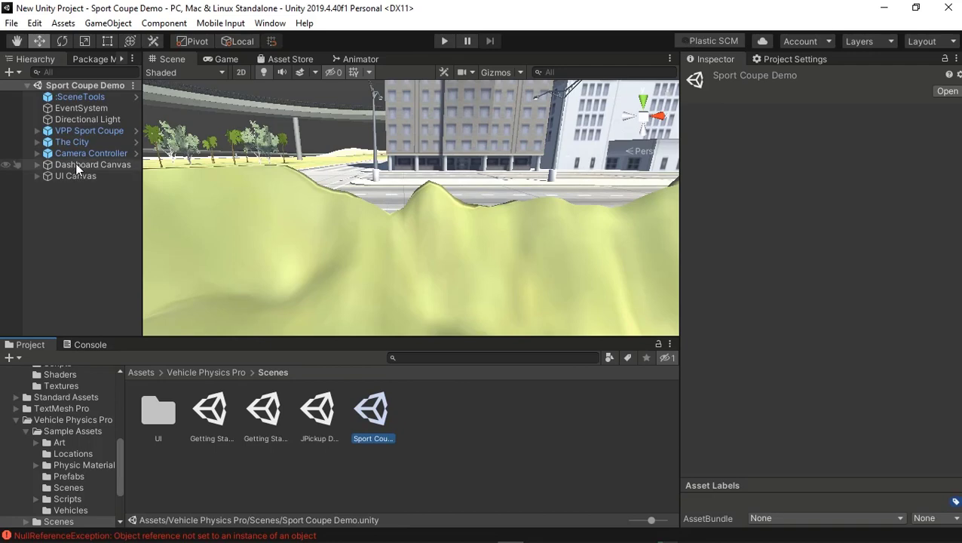
- Inspect Directional Light, the children of VPP Sport Coupe, :SceneTools and the two canvases in the demo scene
left_click(79, 119)
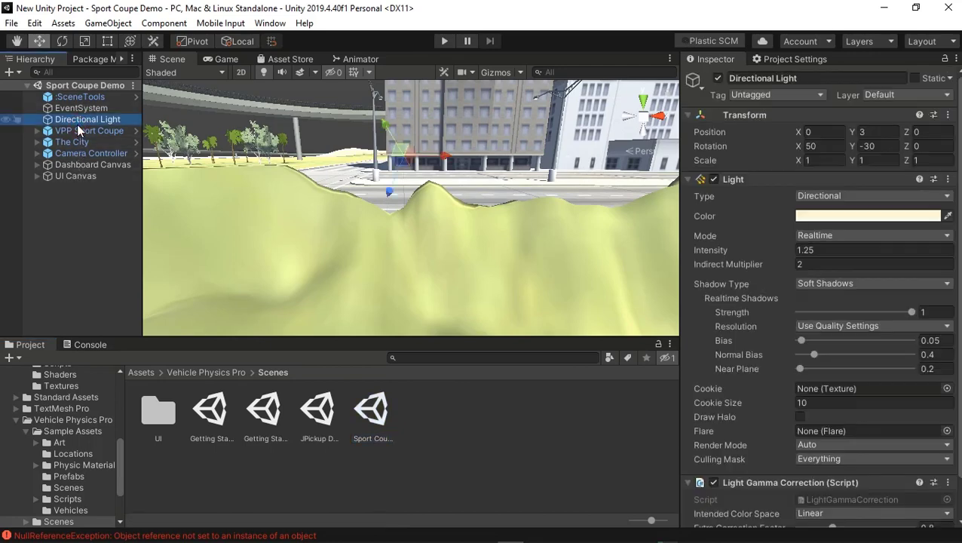
left_click(80, 132)
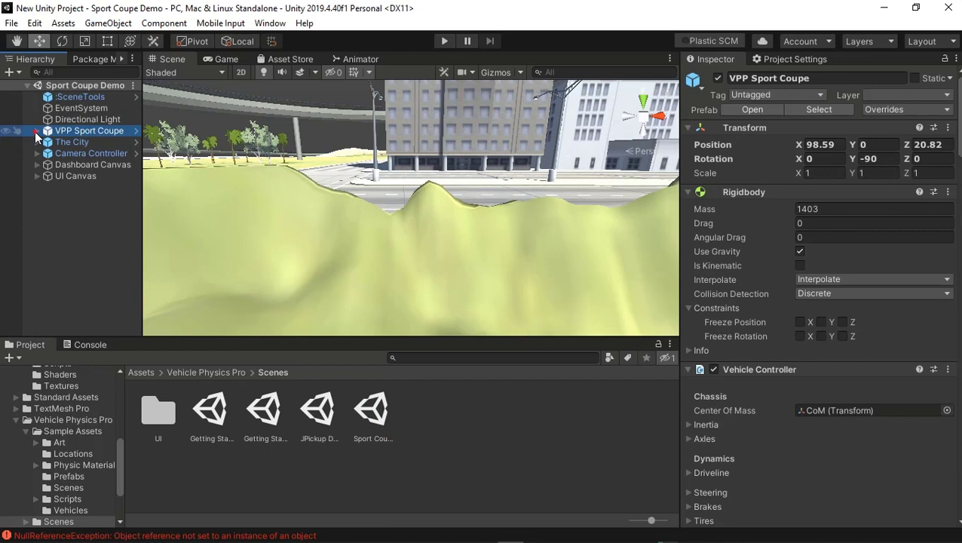
left_click(36, 131)
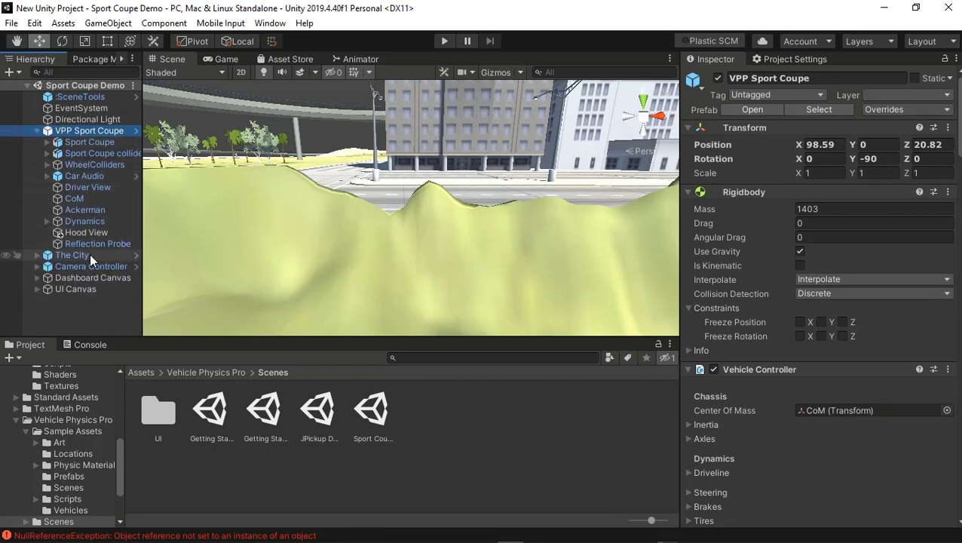
left_click(37, 132)
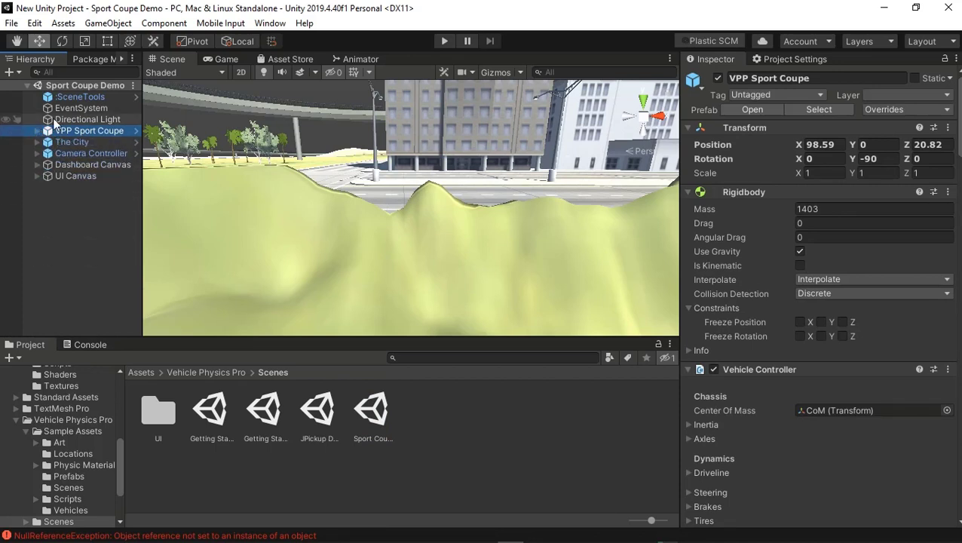
left_click(75, 98)
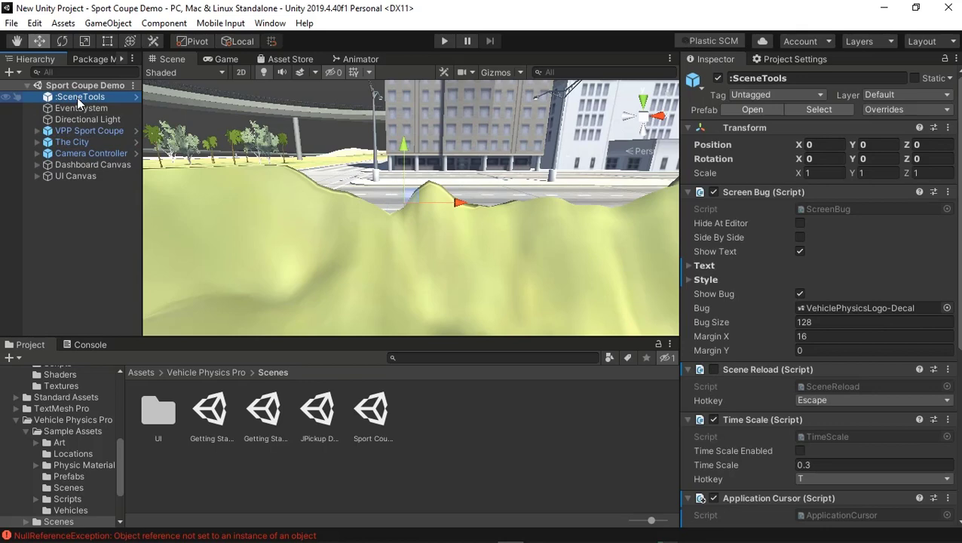
double_click(77, 103)
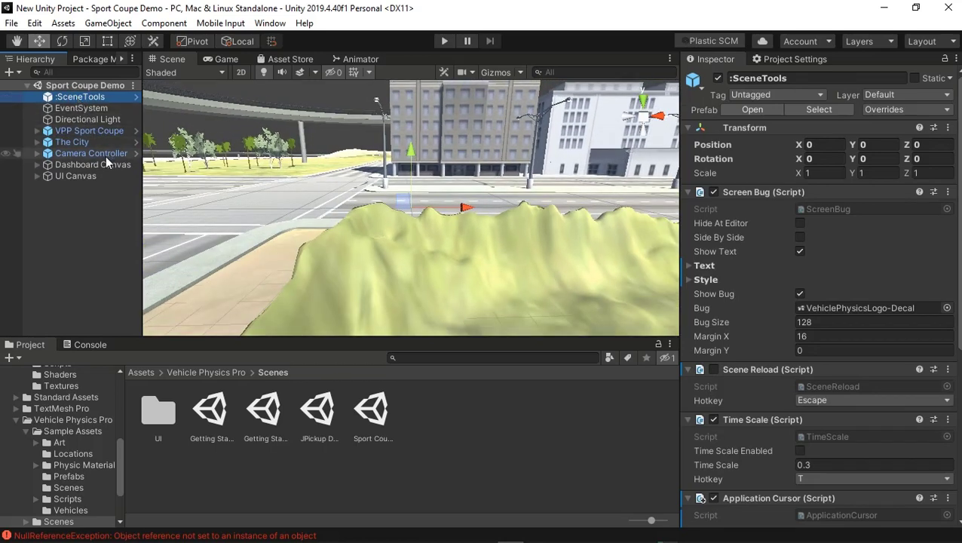
left_click(74, 165)
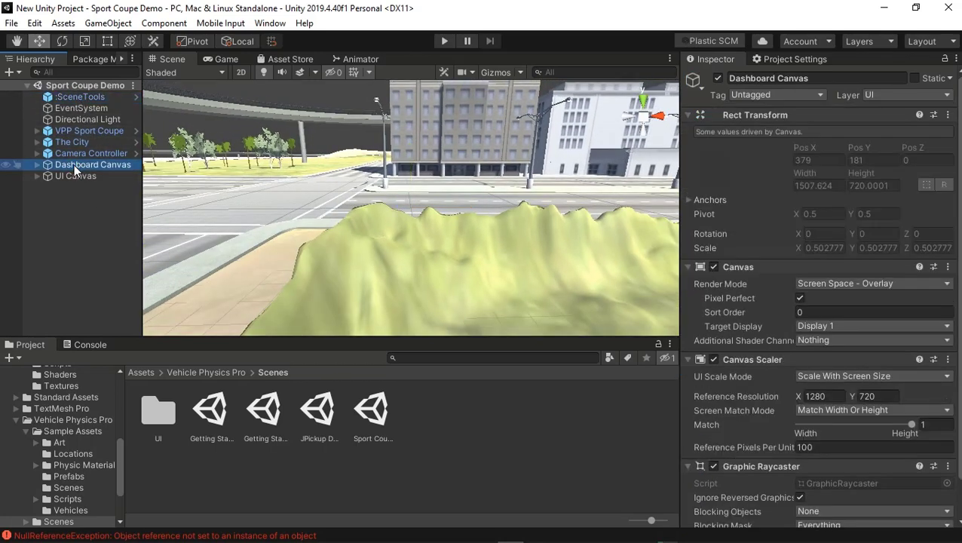
left_click(76, 176)
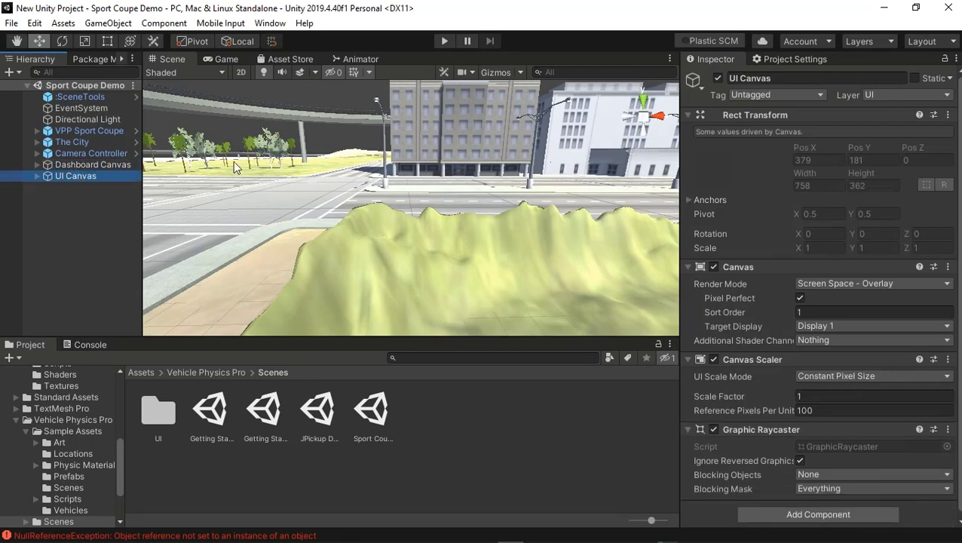
middle_click_drag(233, 161, 295, 237)
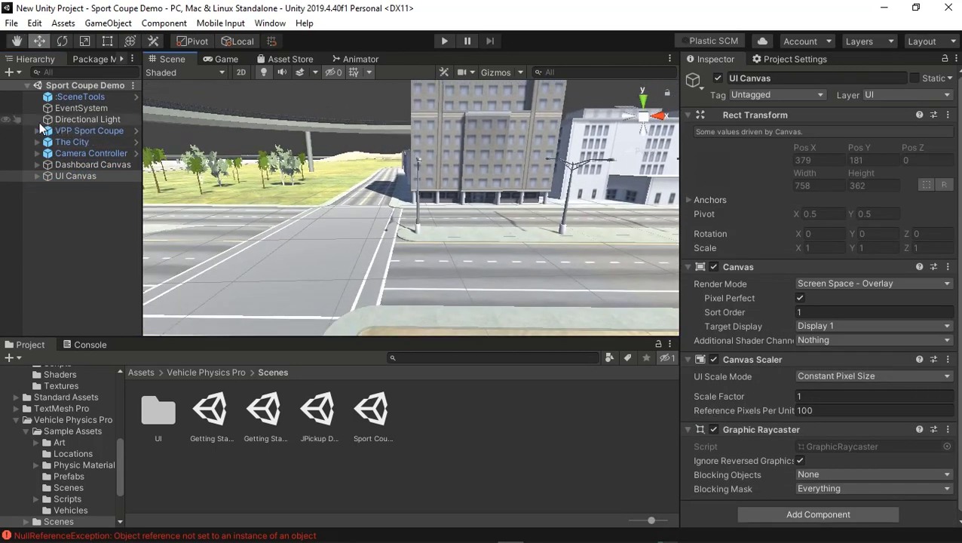
- Recheck Directional Light and :SceneTools, and examine the child objects of UI Canvas and Dashboard Canvas
double_click(78, 119)
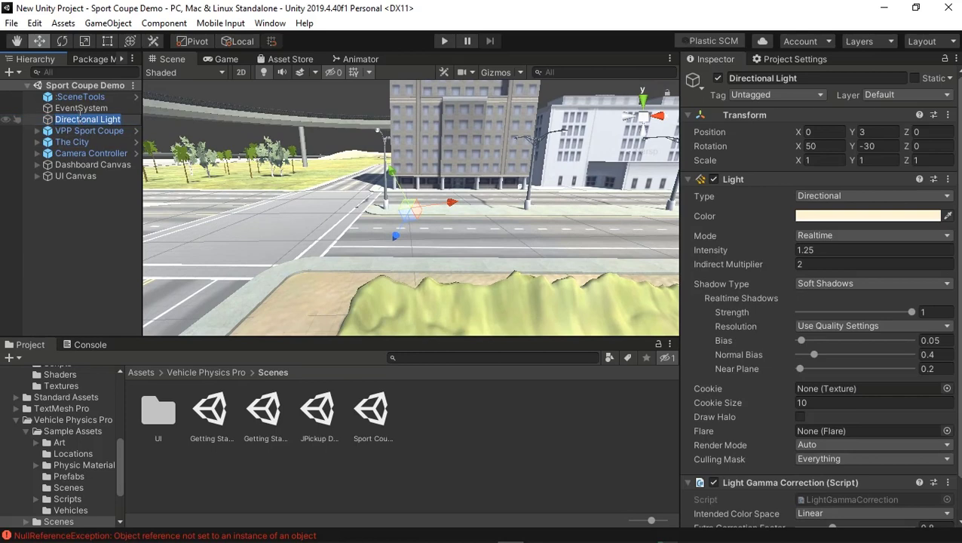
left_click(59, 97)
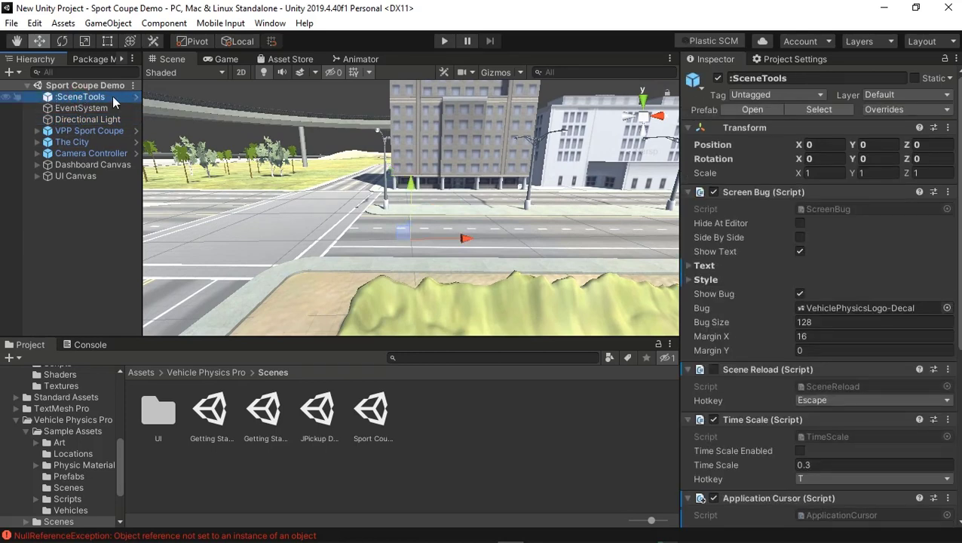
left_click(104, 98)
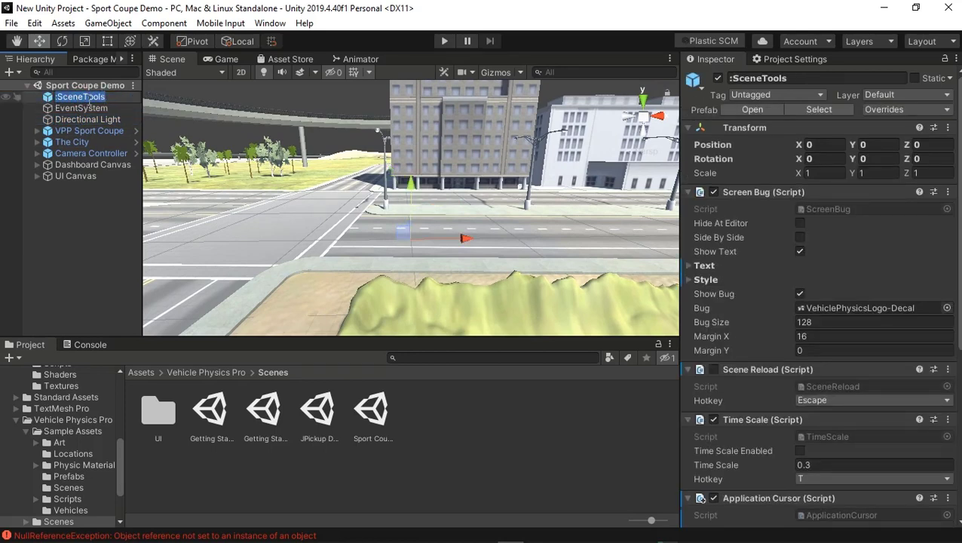
left_click(95, 177)
left_click(78, 86)
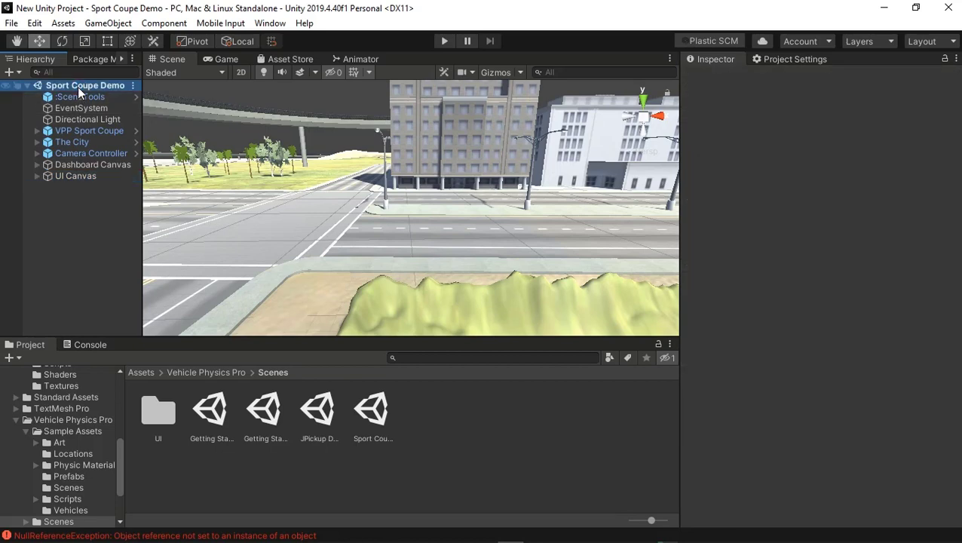
left_click(74, 177)
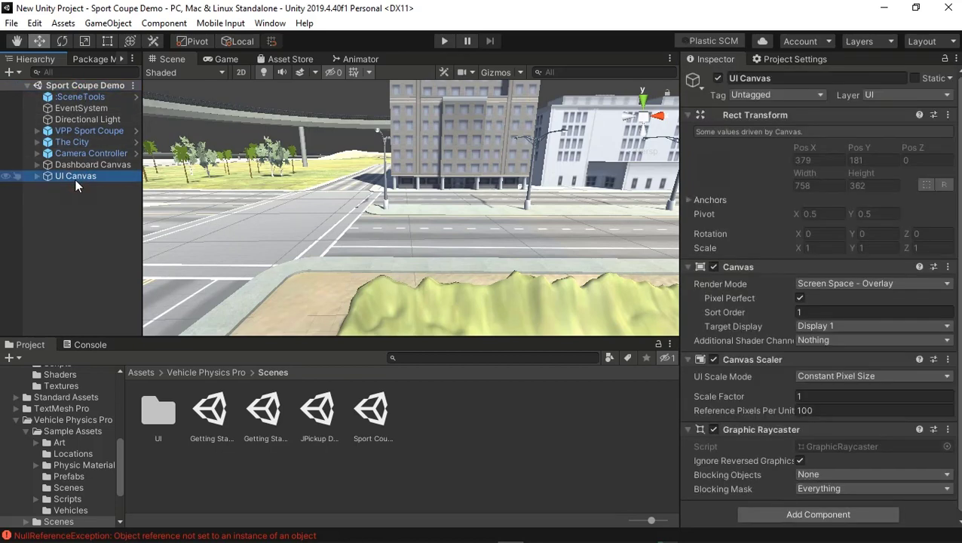
left_click(36, 176)
left_click(36, 176)
left_click(36, 164)
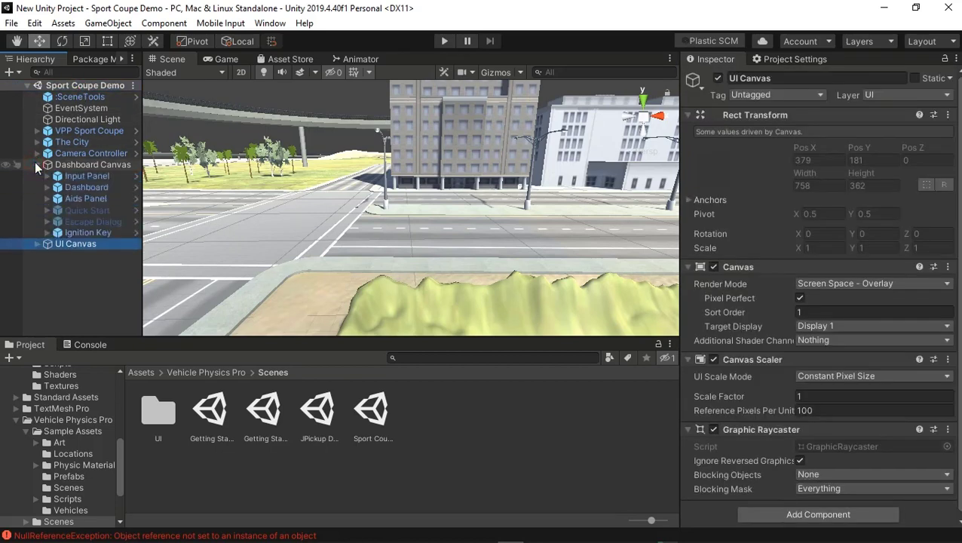
left_click(37, 164)
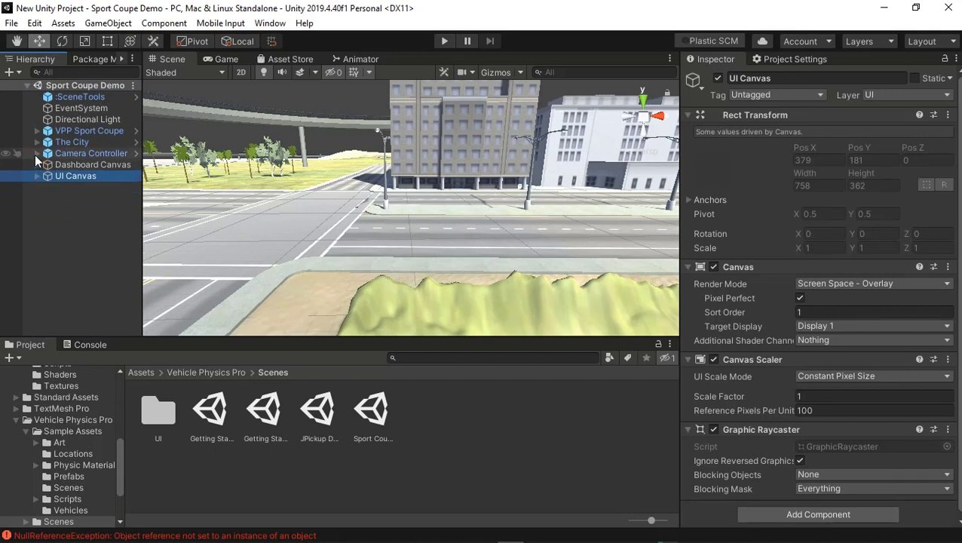
- Inspect the Camera Controller object's component, including its mode, target and Driver settings
left_click(36, 153)
left_click(35, 153)
left_click(77, 154)
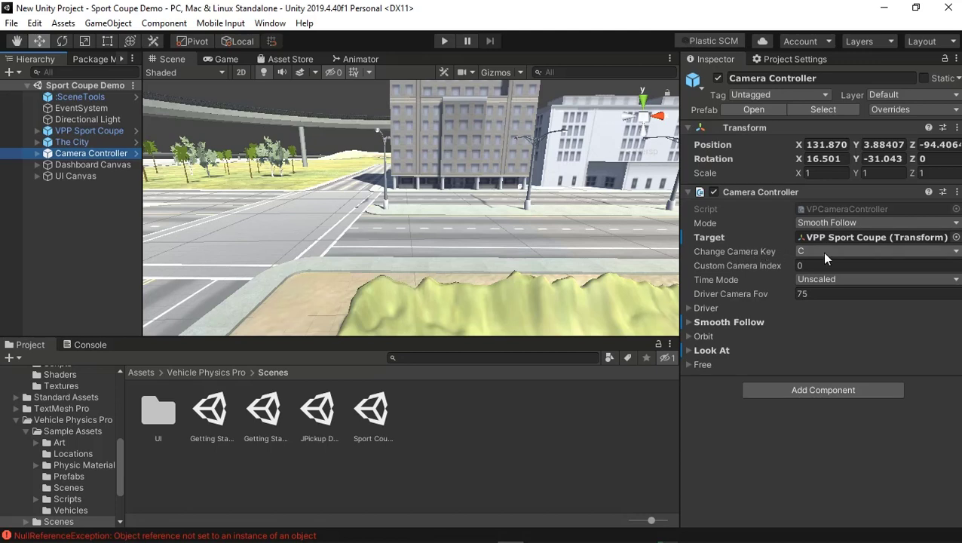
left_click(687, 309)
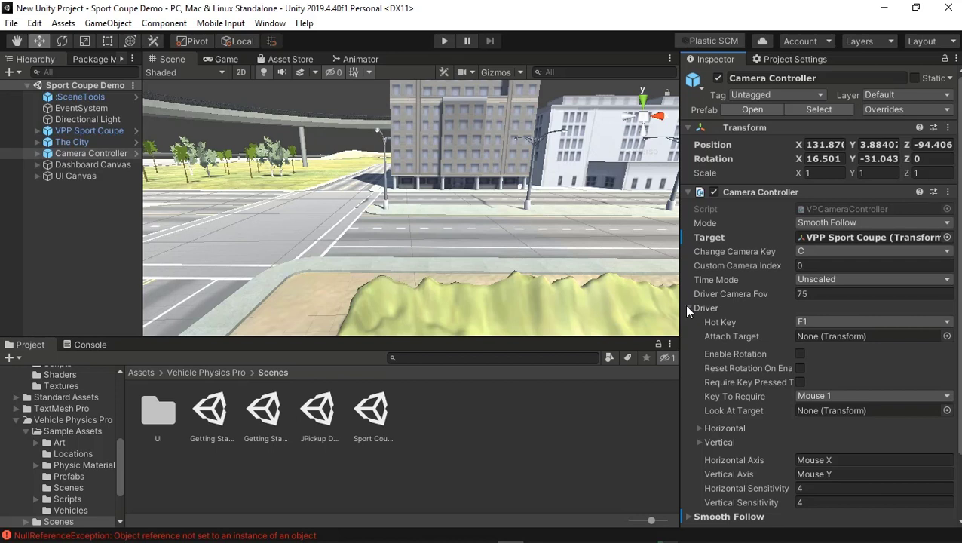
left_click(687, 309)
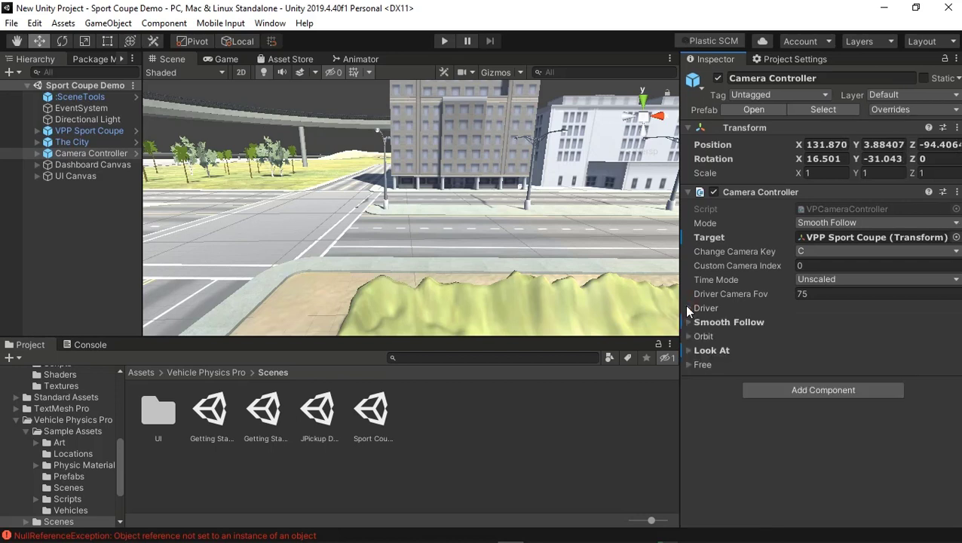
left_click(687, 309)
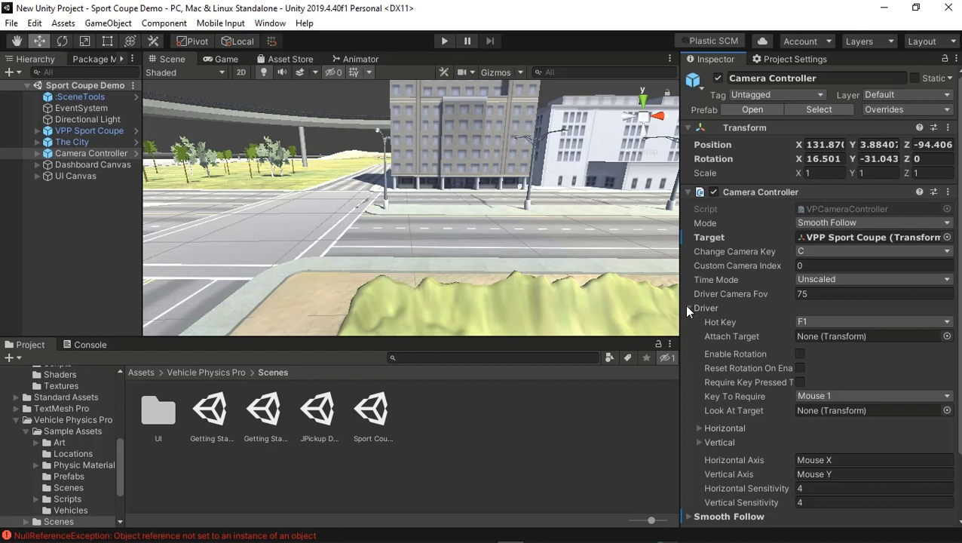
left_click(687, 308)
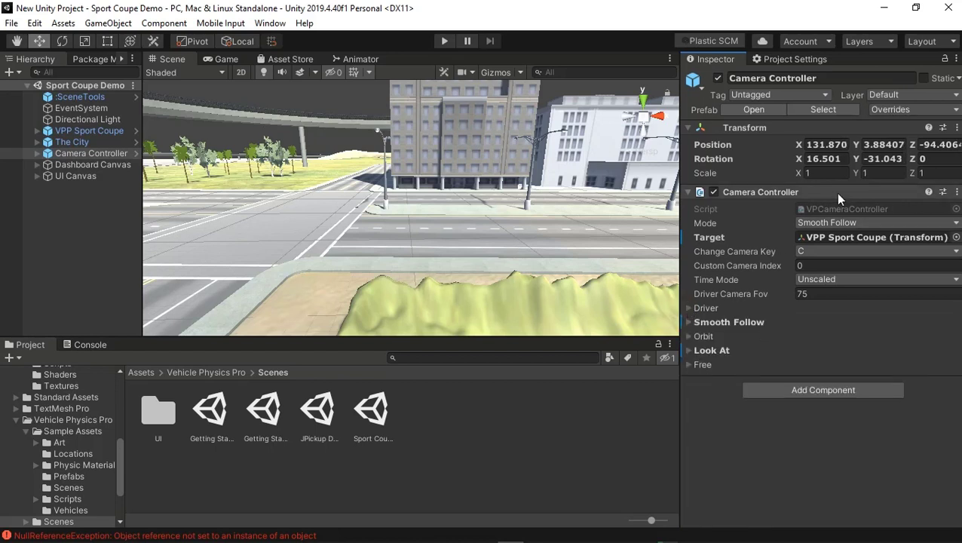
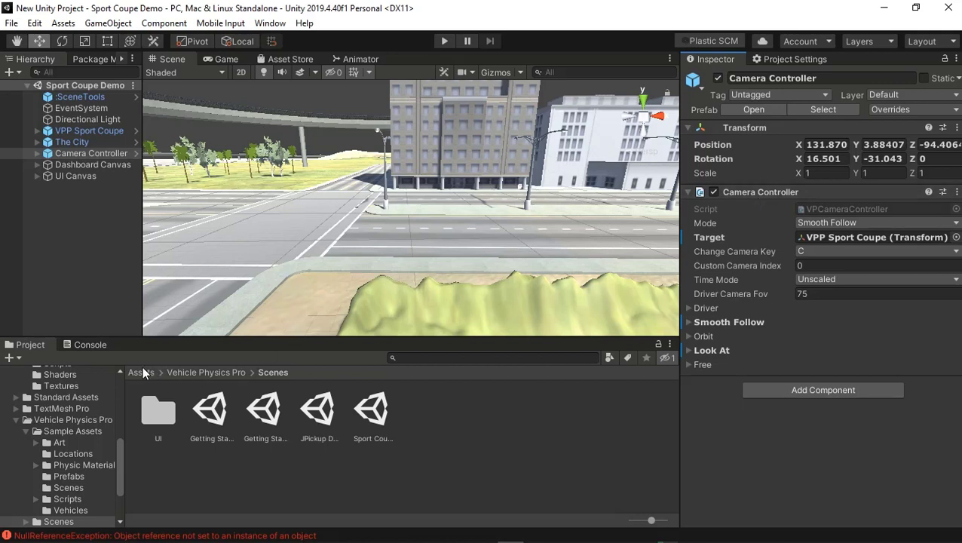
left_click(11, 23)
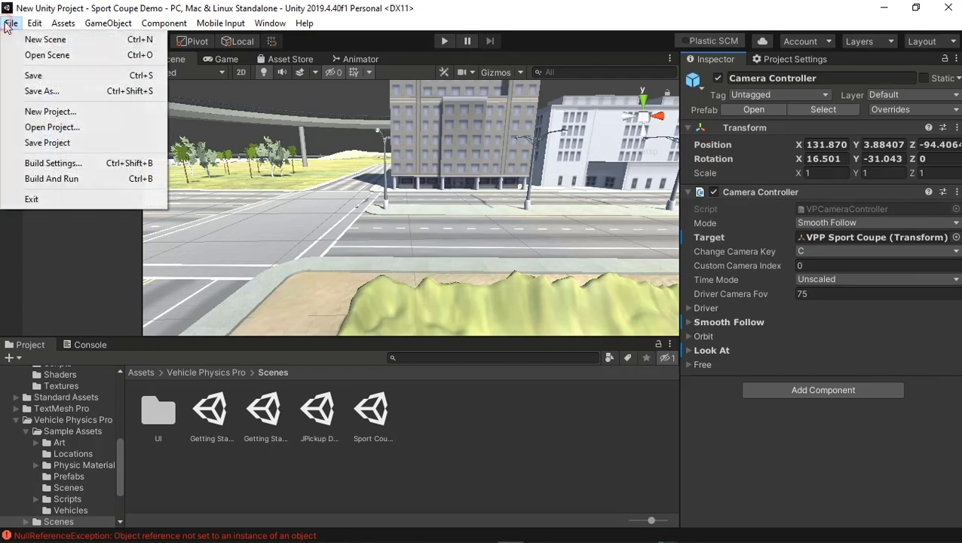
left_click(45, 55)
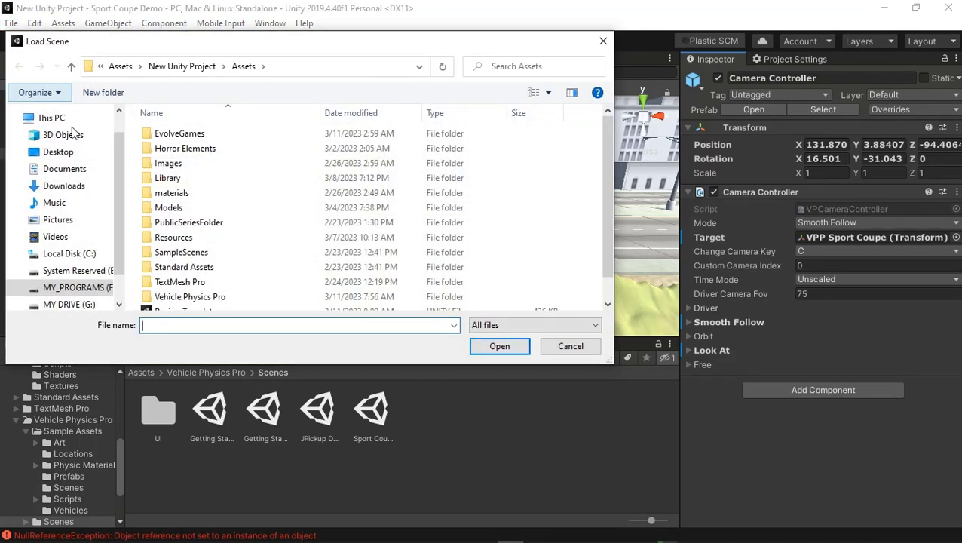
left_click(556, 344)
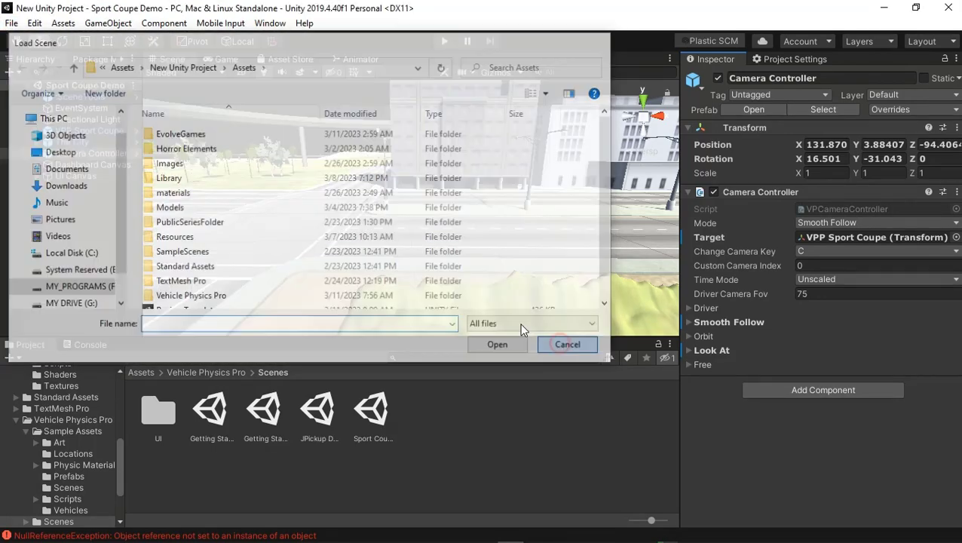
left_click(78, 154)
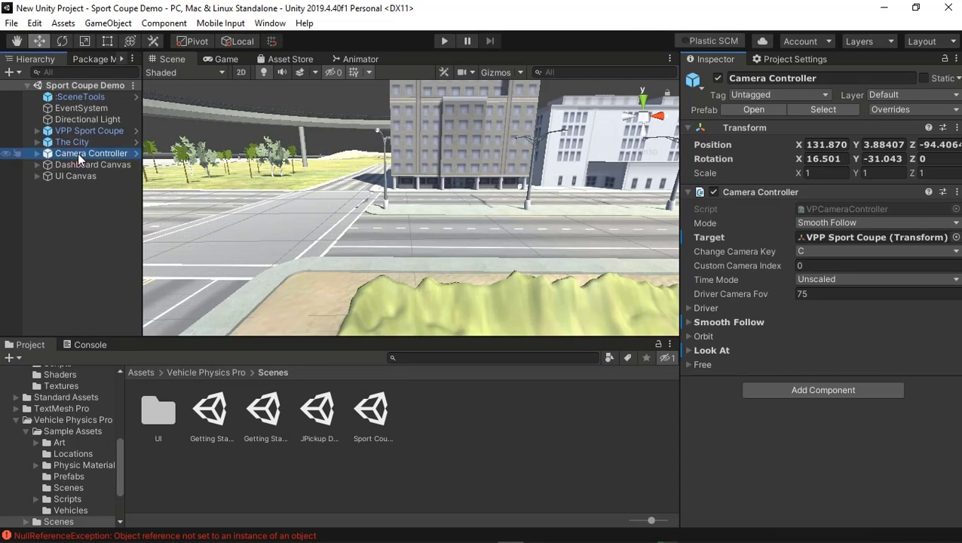
right_click(78, 152)
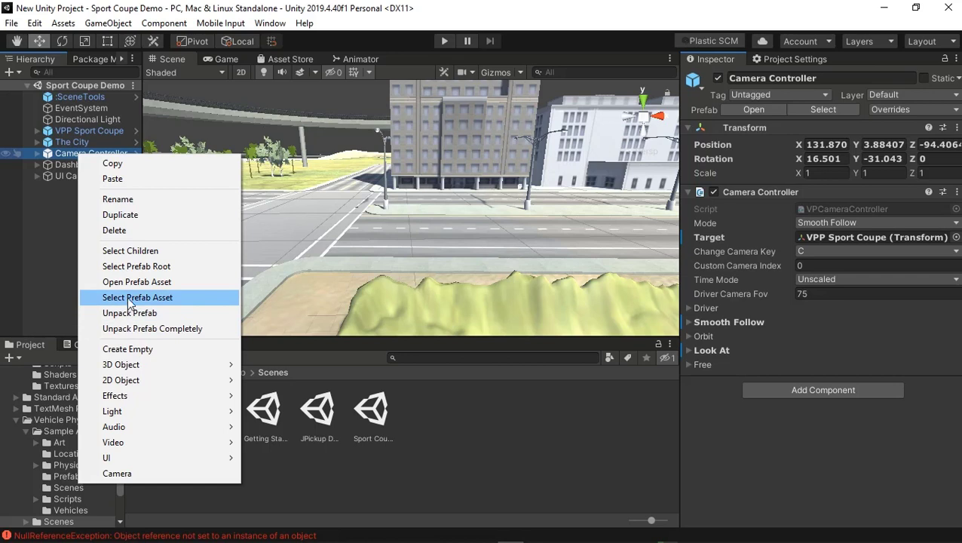
left_click(552, 21)
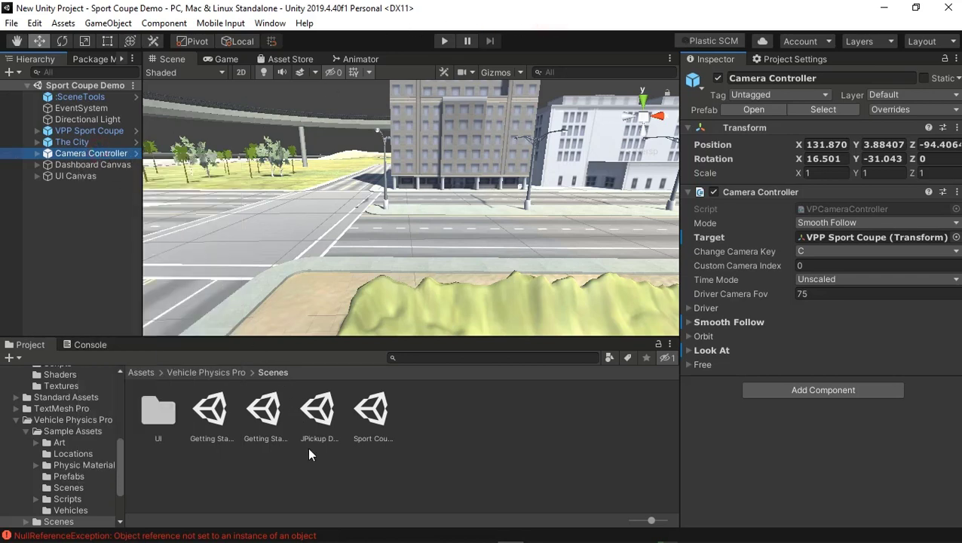
- Save the demo scene's Camera Controller as a new original prefab in the root Assets folder
left_click_drag(76, 151, 221, 464)
left_click_drag(173, 383, 71, 153)
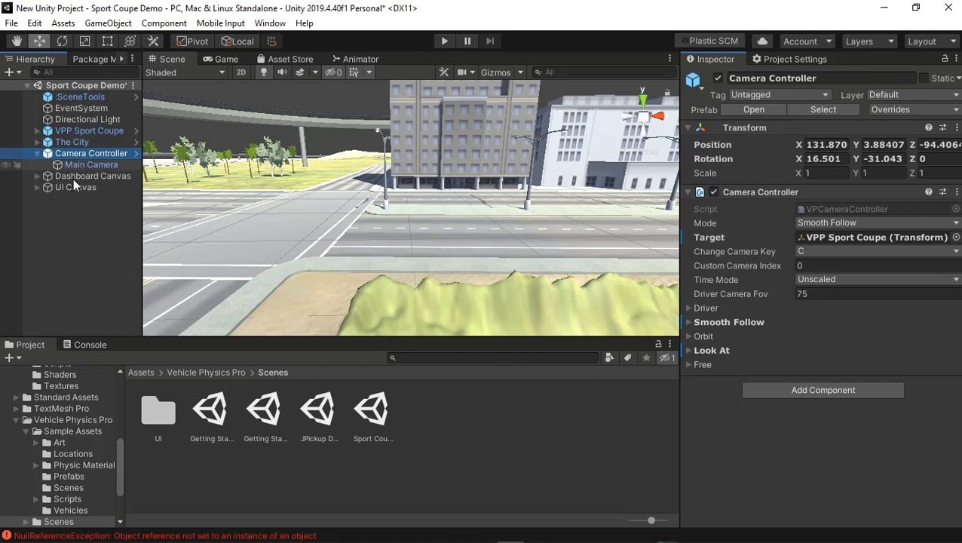
left_click(151, 369)
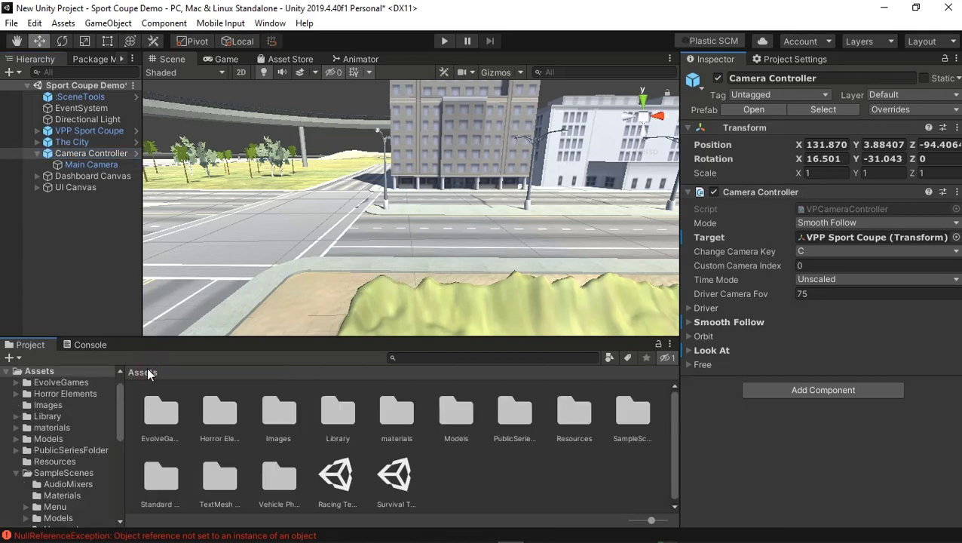
left_click_drag(70, 155, 459, 483)
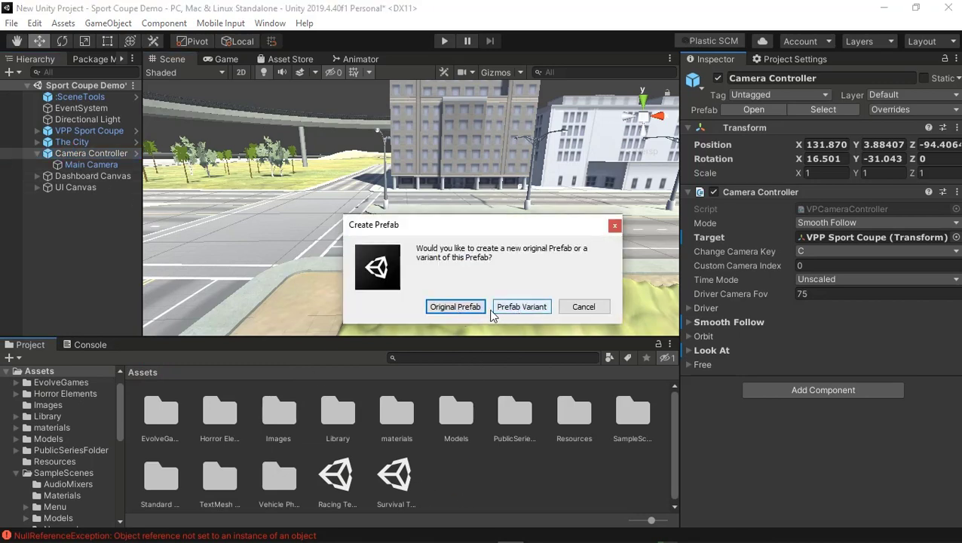
left_click(456, 308)
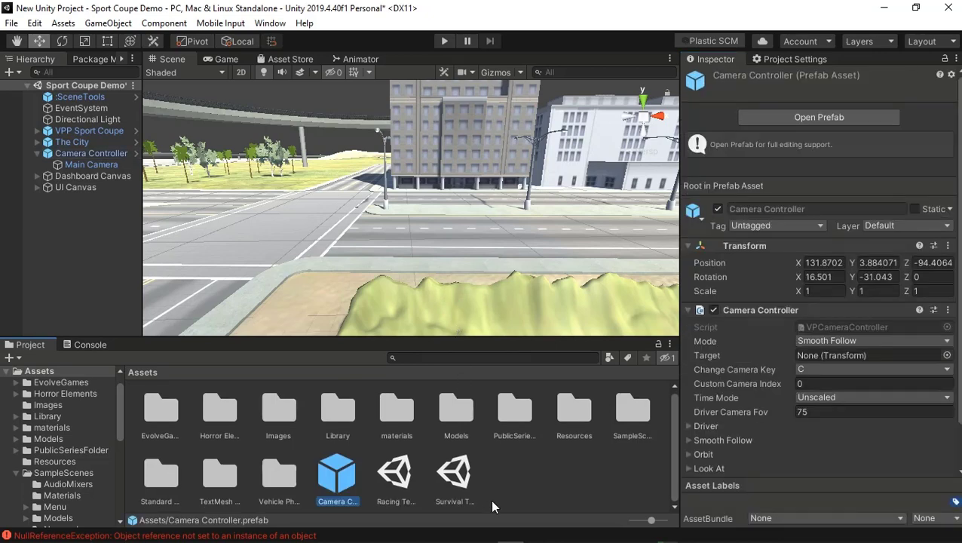
left_click(526, 479)
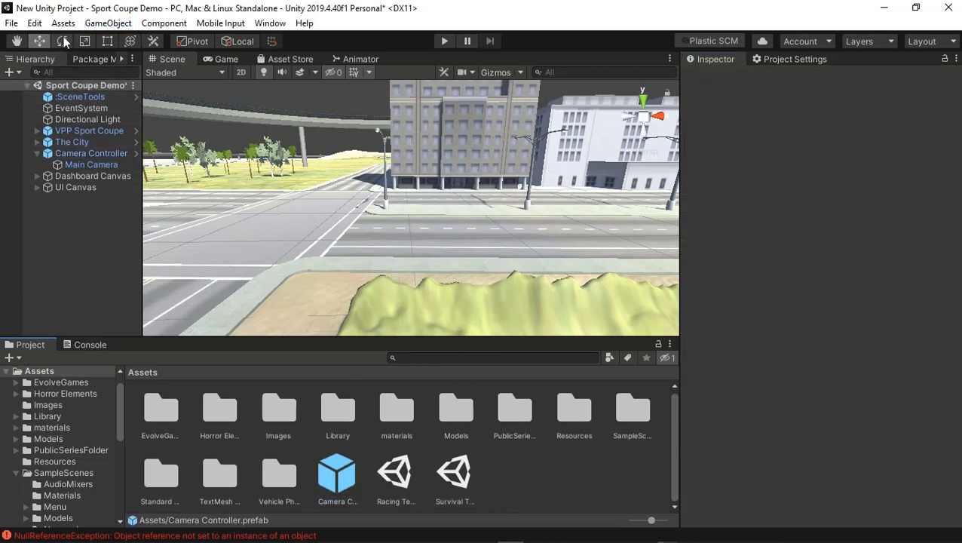
- Open the Racing Template scene, discarding the changes made to the Sport Coupe Demo scene
left_click(12, 23)
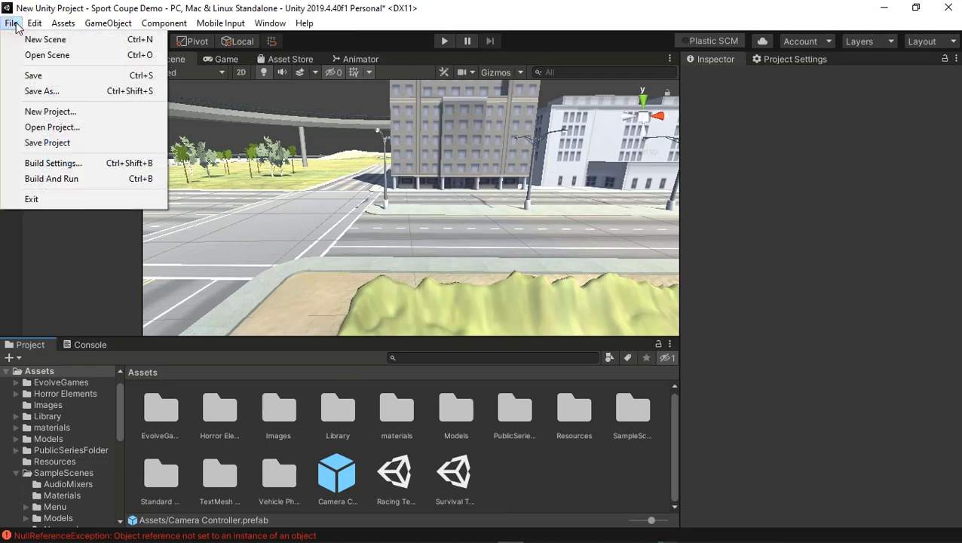
left_click(405, 472)
double_click(405, 475)
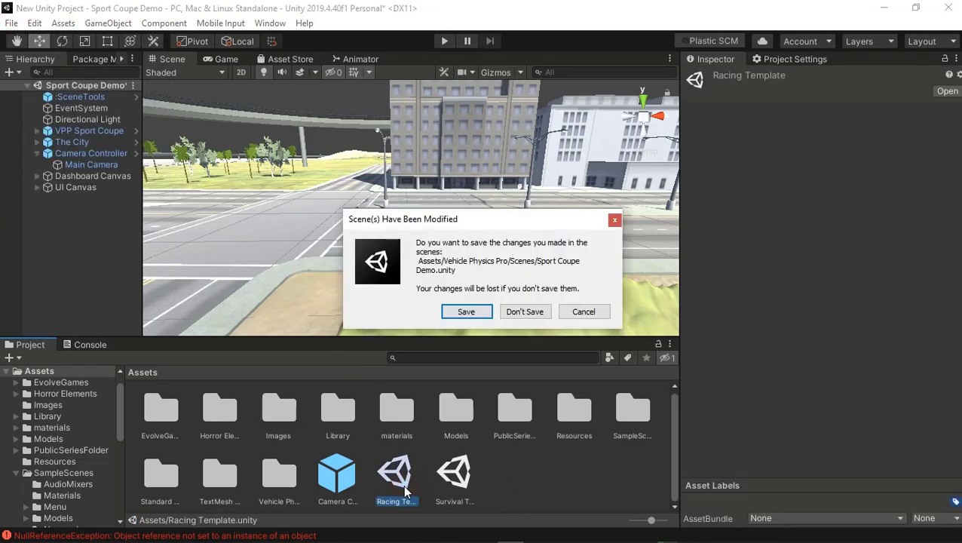
left_click(526, 310)
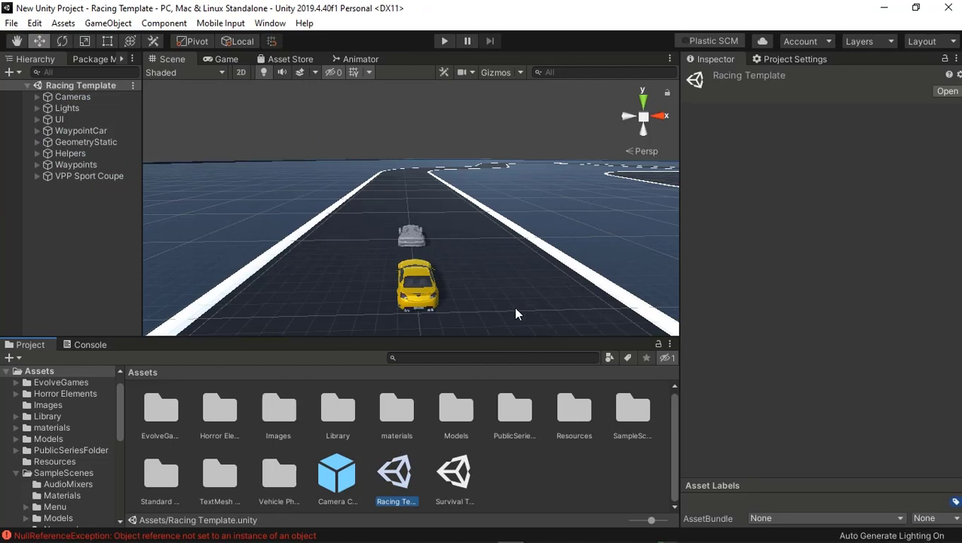
- Add the Camera Controller prefab to the Racing Template hierarchy and set its Target to VPP Sport Coupe
middle_click_drag(486, 300, 469, 260)
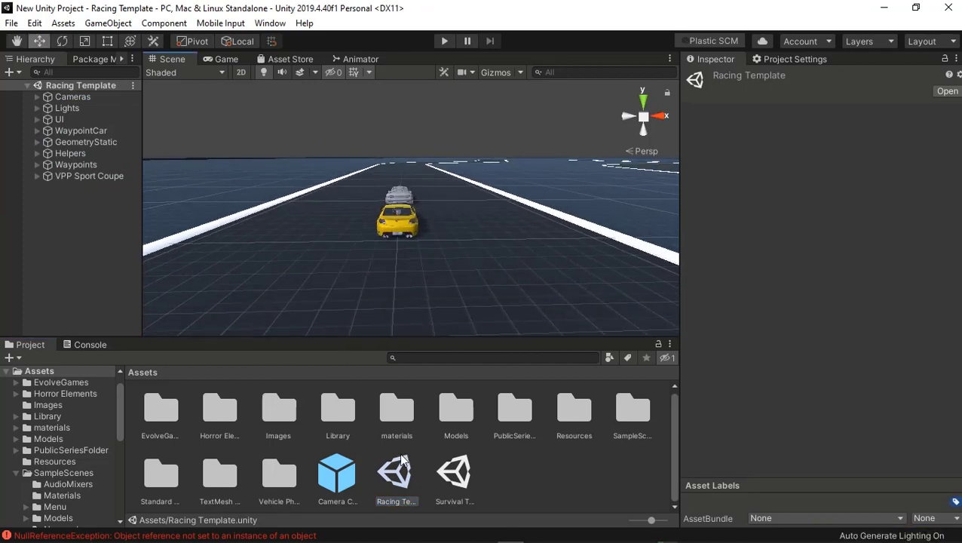
left_click_drag(332, 468, 53, 201)
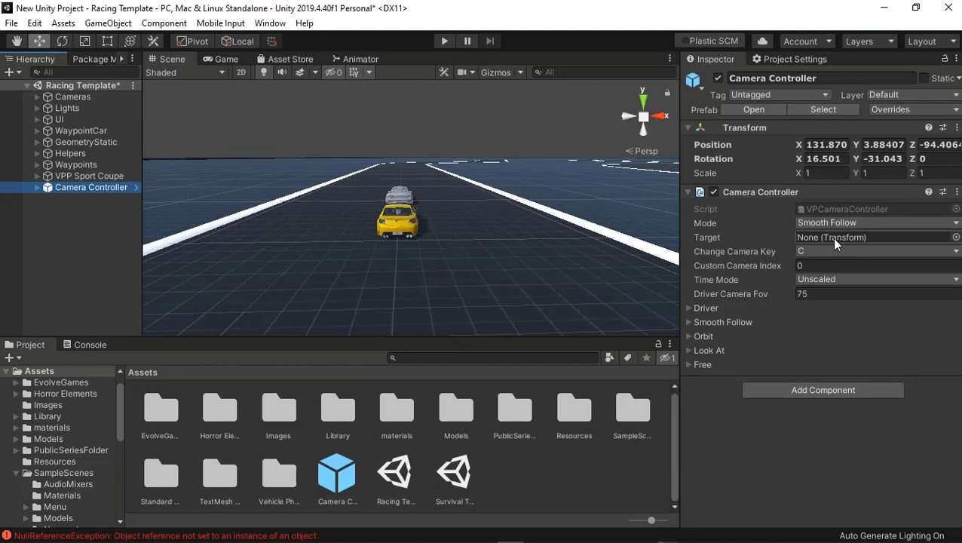
left_click_drag(75, 175, 821, 238)
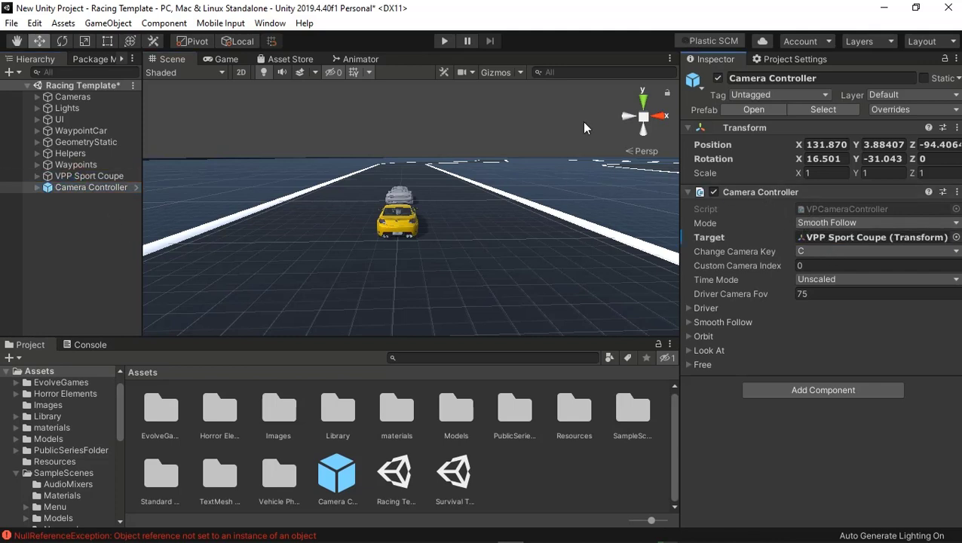
- Deactivate the original Cameras object in the Racing Template scene
right_click(68, 98)
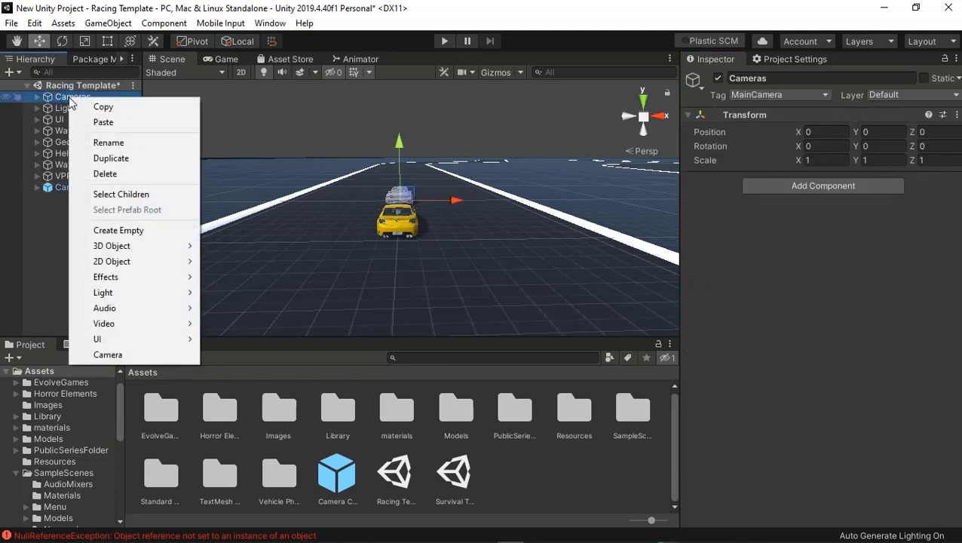
left_click(718, 79)
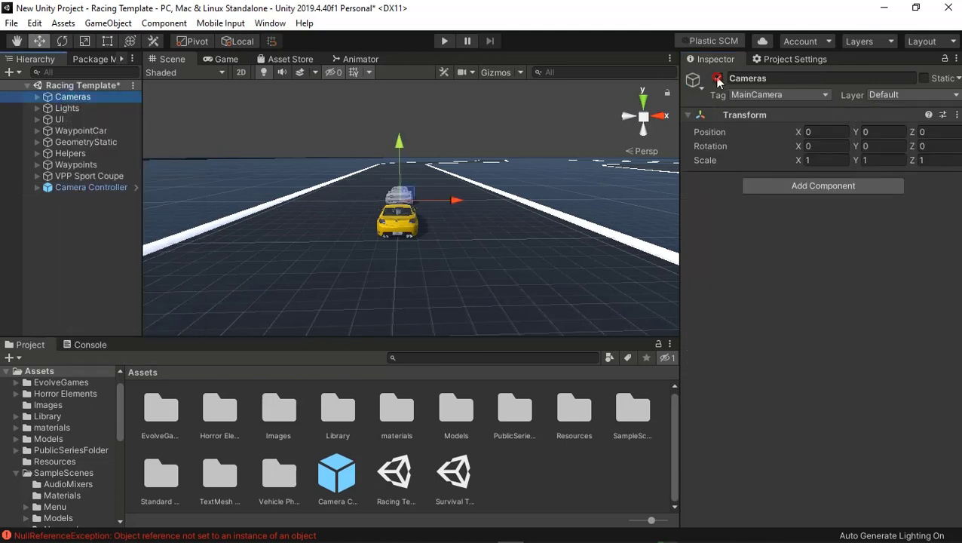
- Check the Main Camera inside Camera Controller and unpack the Camera Controller prefab instance completely
left_click(95, 188)
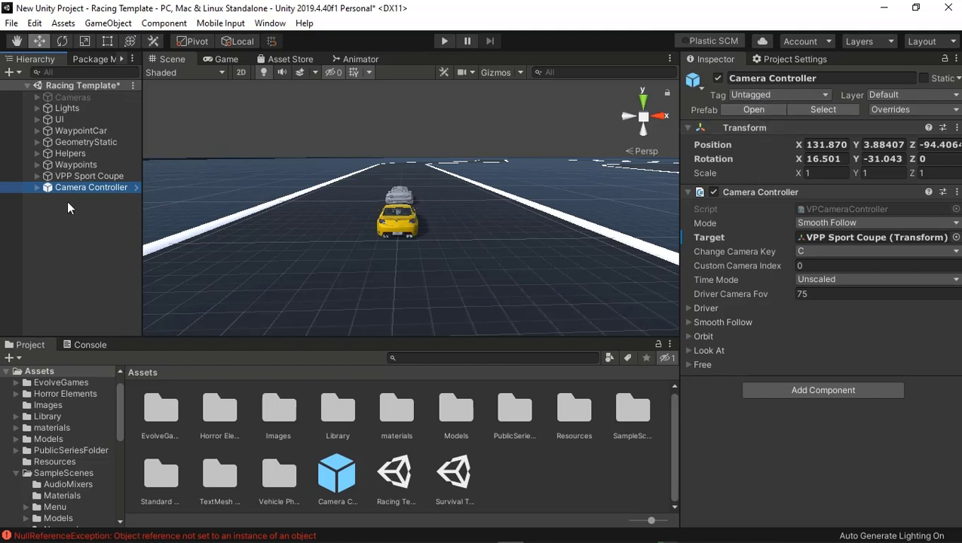
left_click(37, 188)
left_click(74, 200)
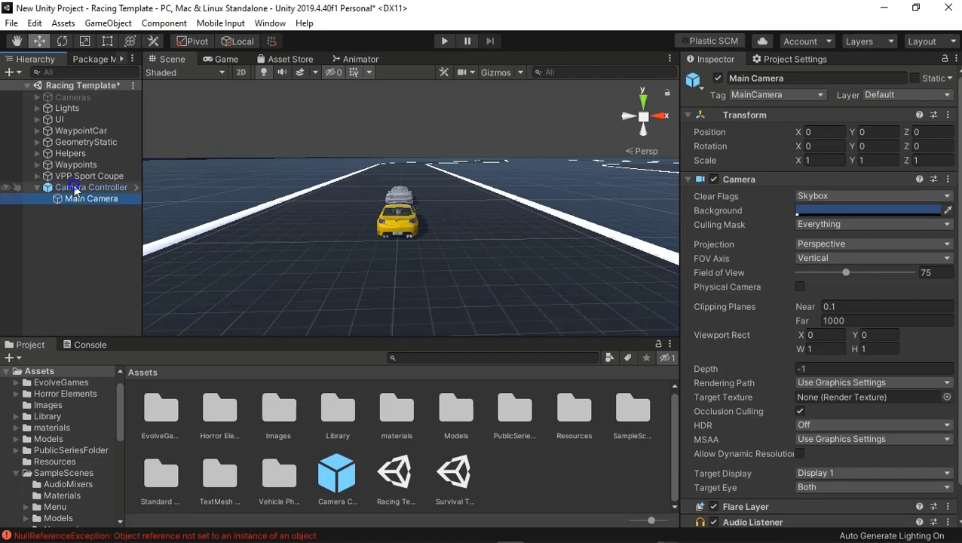
right_click(74, 187)
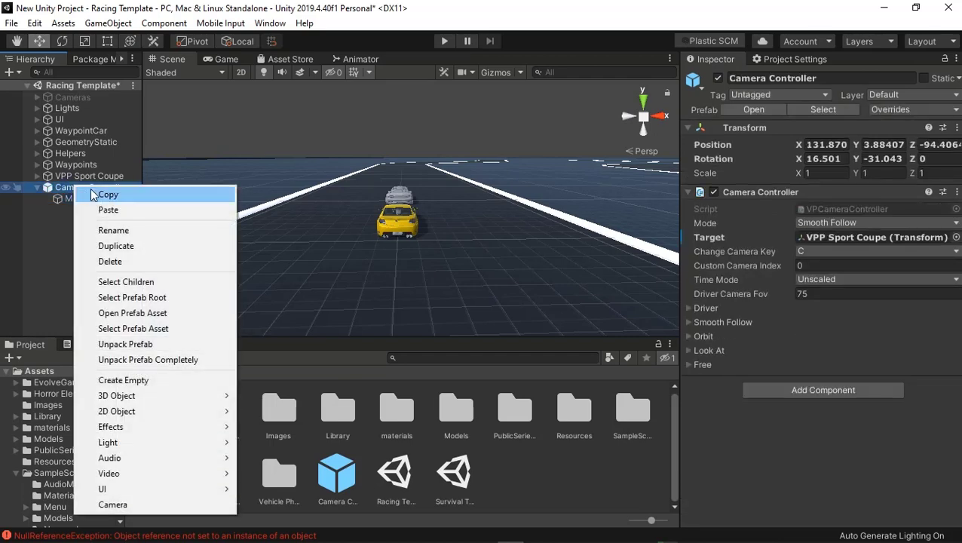
left_click(140, 347)
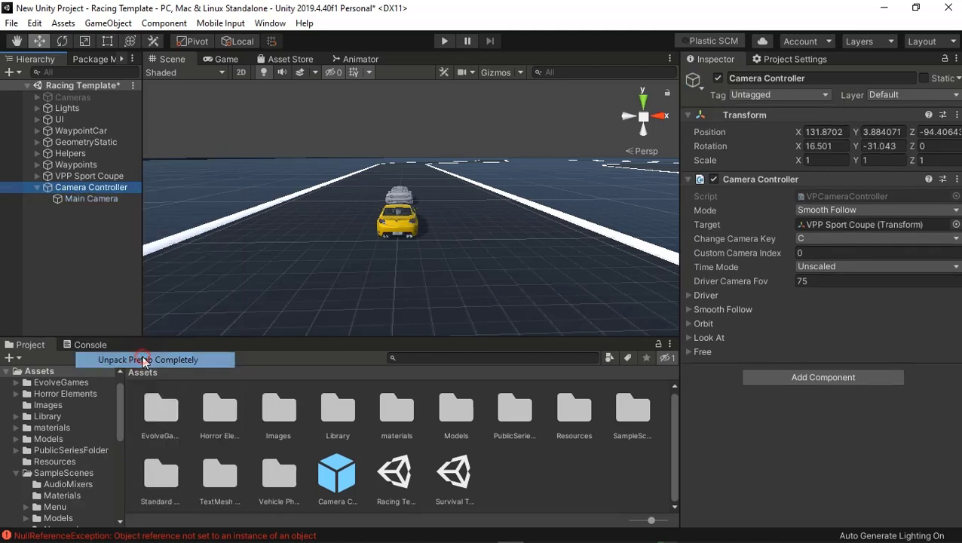
left_click(36, 187)
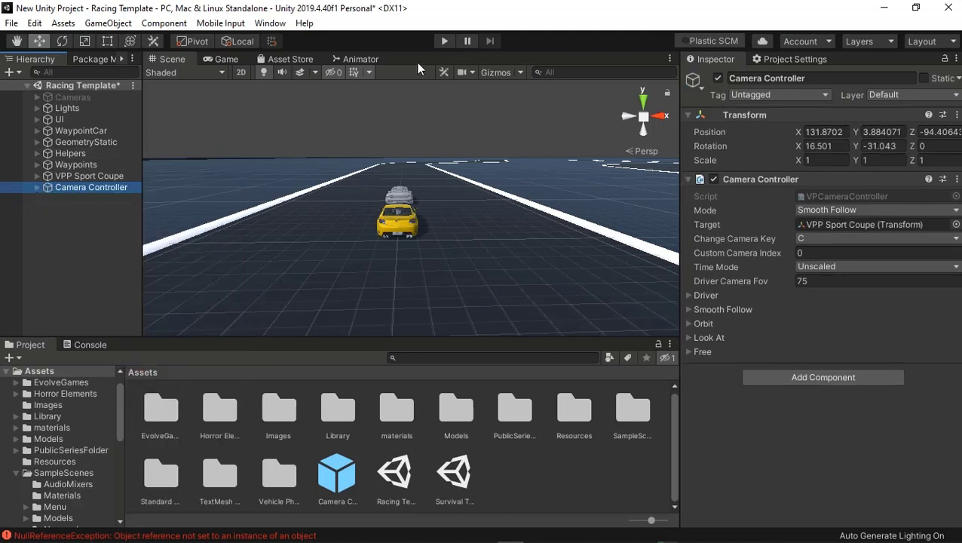
- Play the scene, accelerate the sport coupe down the track and cycle through the camera modes to the driver's view
left_click(444, 41)
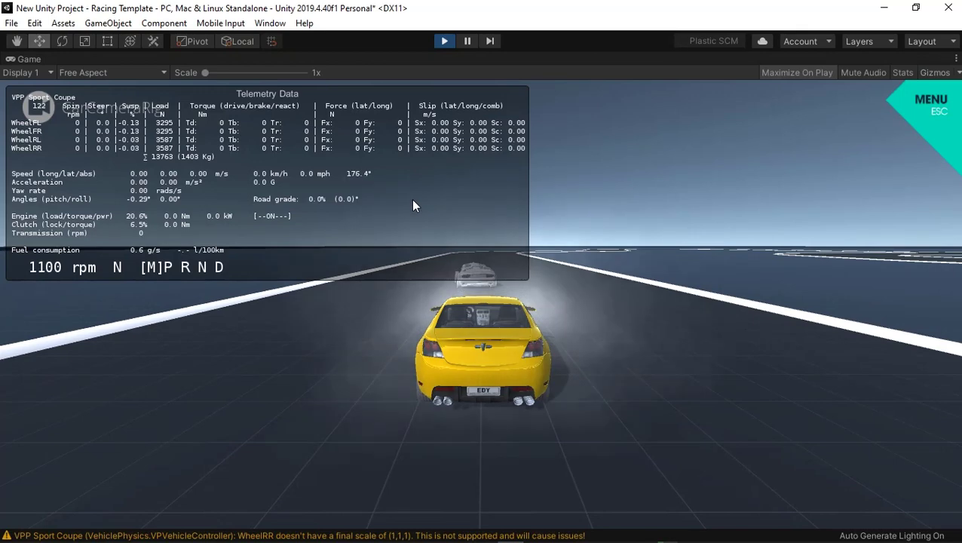
key("w")
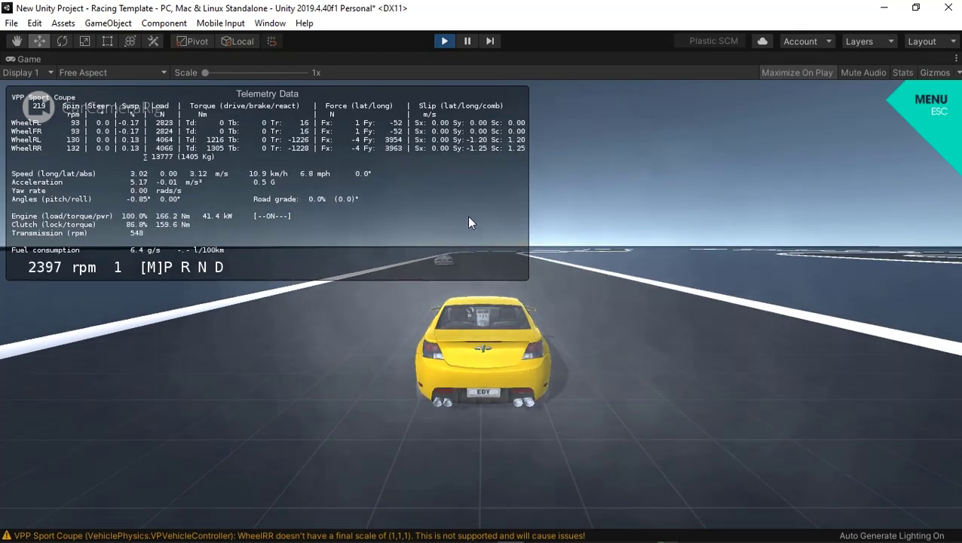
key("c")
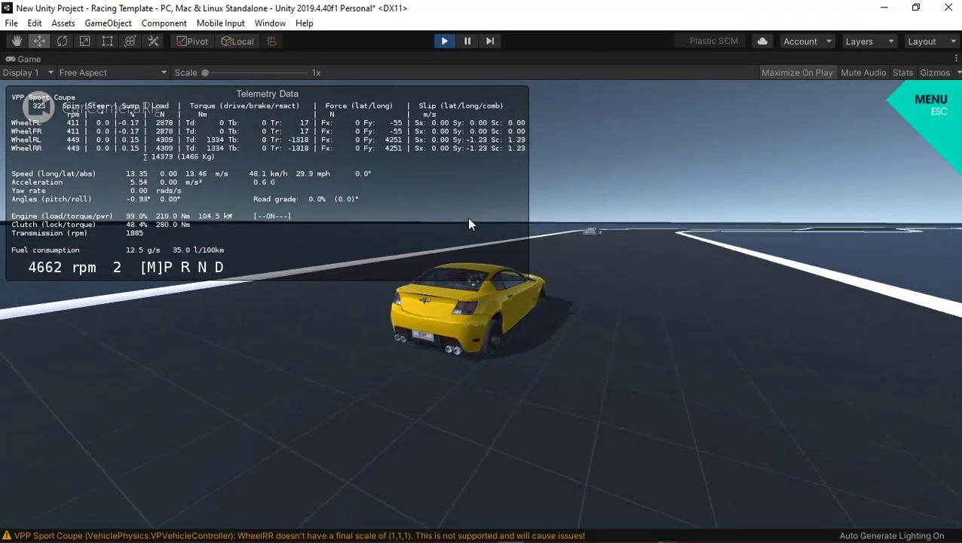
key("c")
key("d")
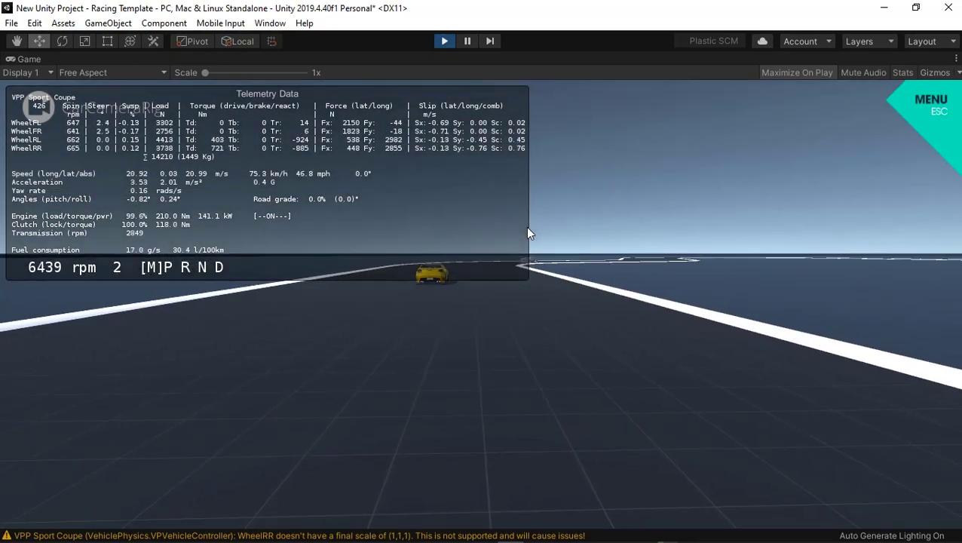
key("c")
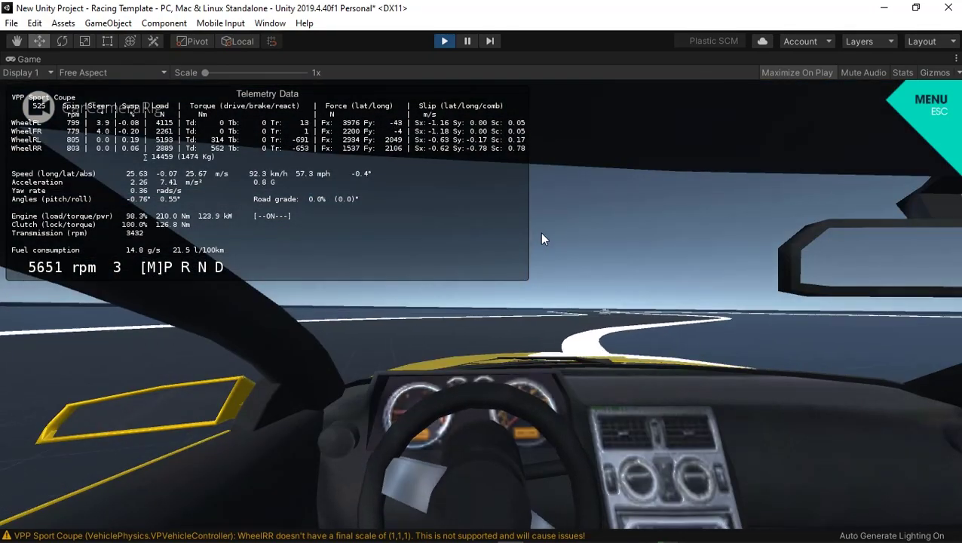
- Test steering, accelerating and braking around the track from the driver's view, and switch back to the follow camera
key("a")
key("d")
key("a")
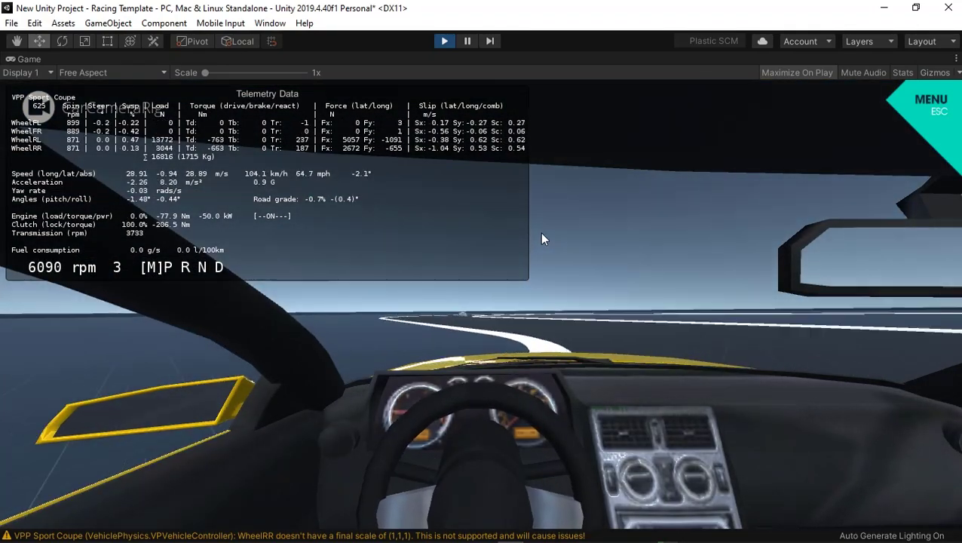
key("w")
key("d")
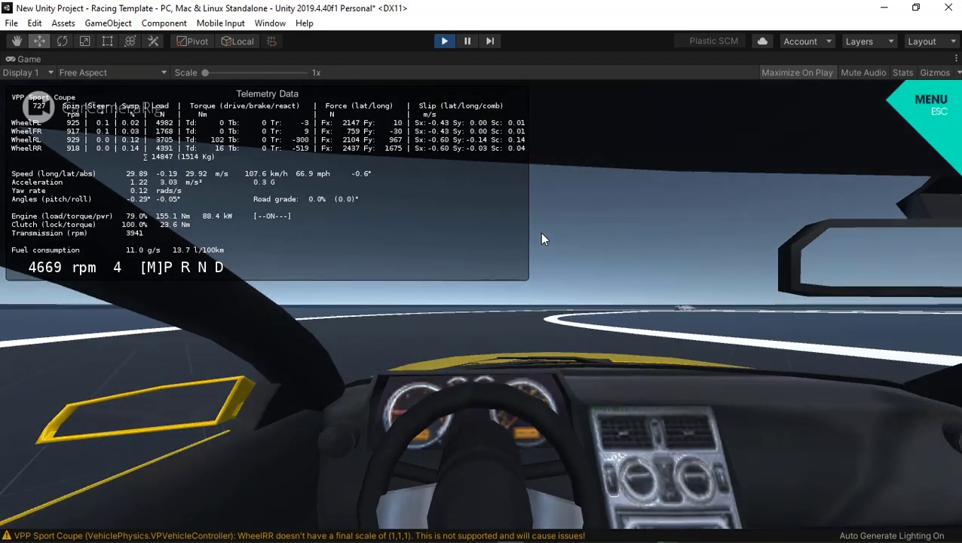
key("s")
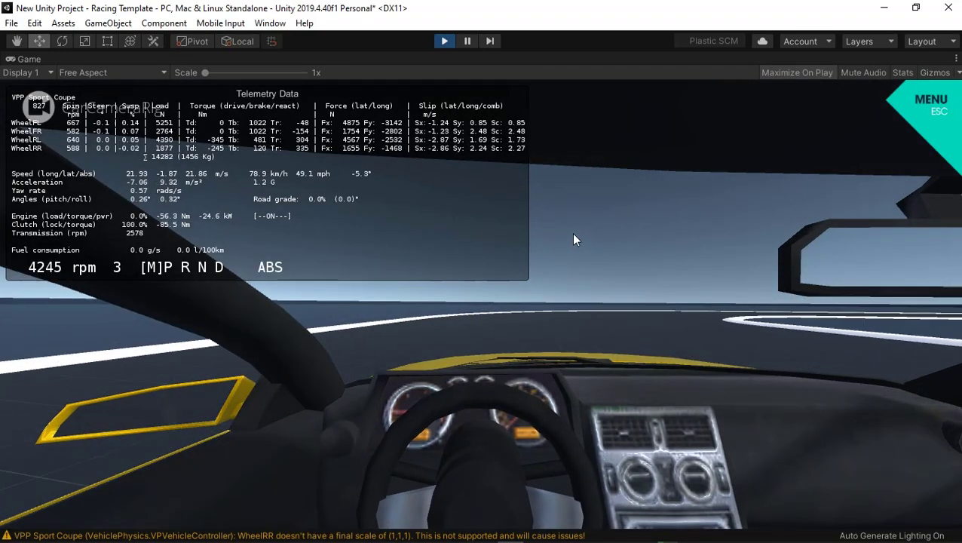
key("d")
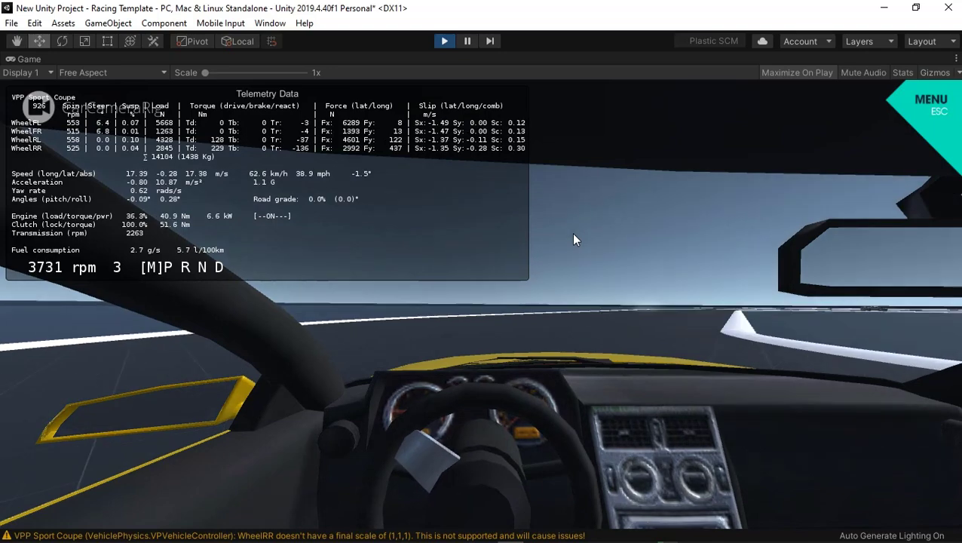
key("w")
key("d")
key("d")
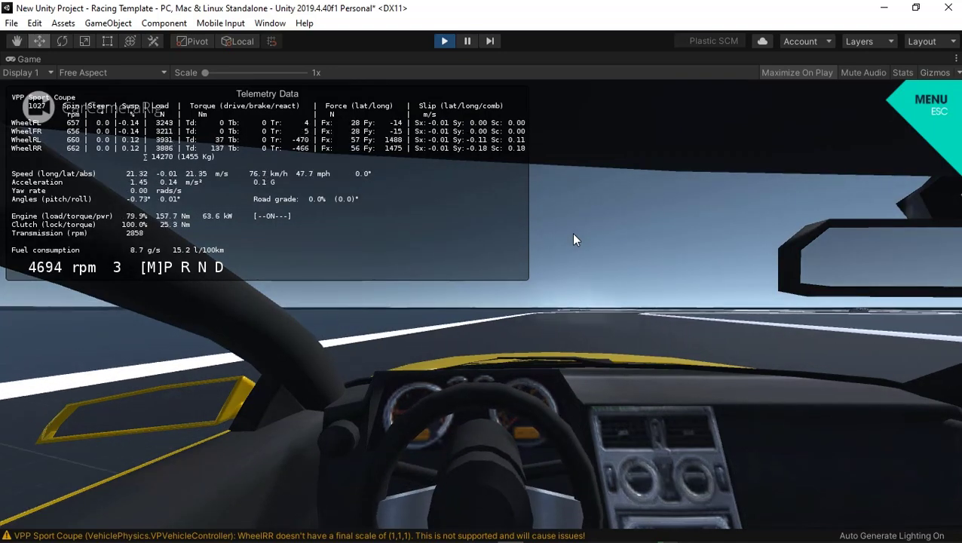
key("s")
key("s")
key("c")
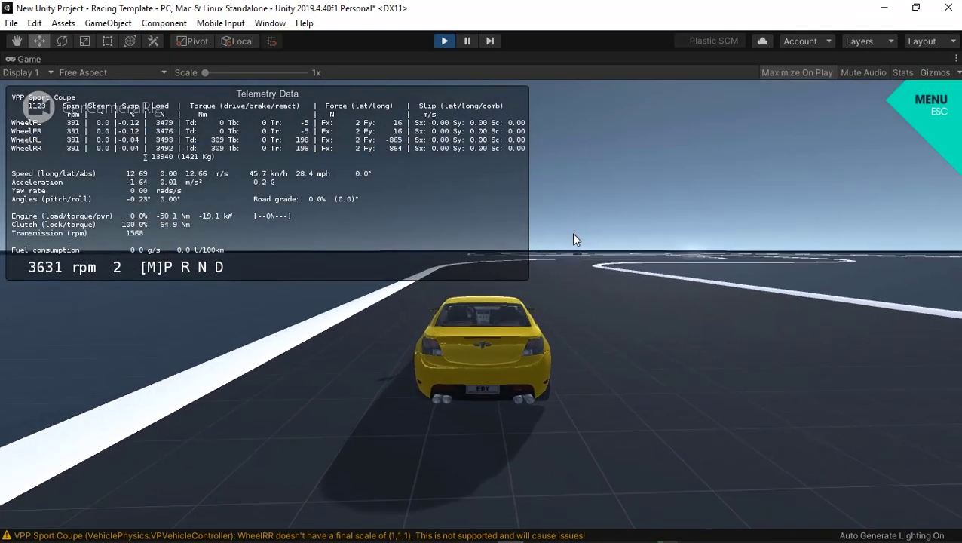
- Drive the sport coupe through the track's bends with the follow camera, testing acceleration, steering both ways and the handbrake
key("w")
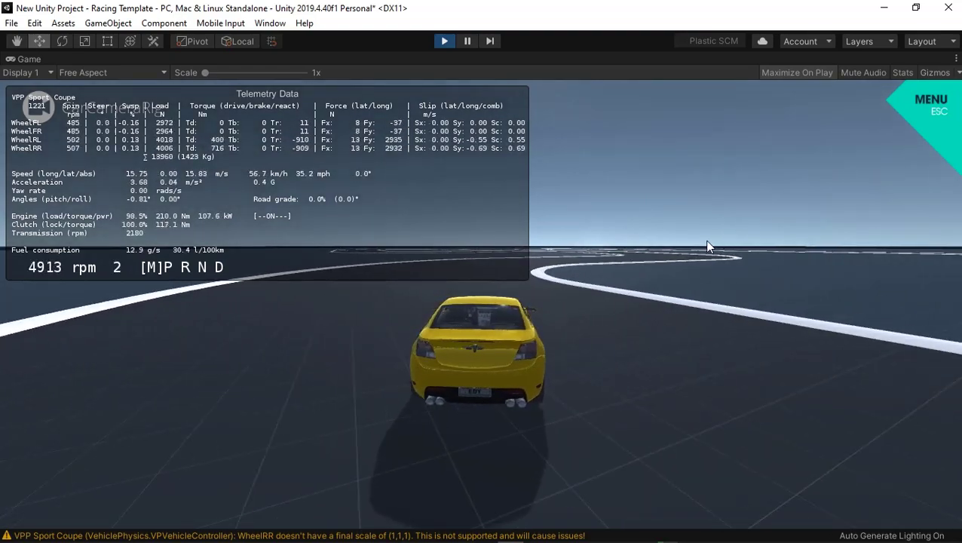
key("d")
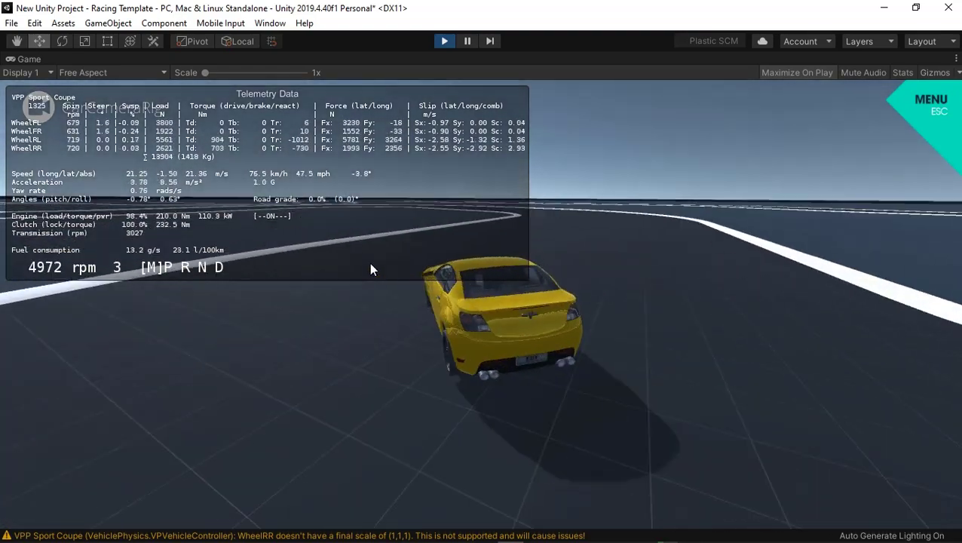
left_click(602, 272)
key("a")
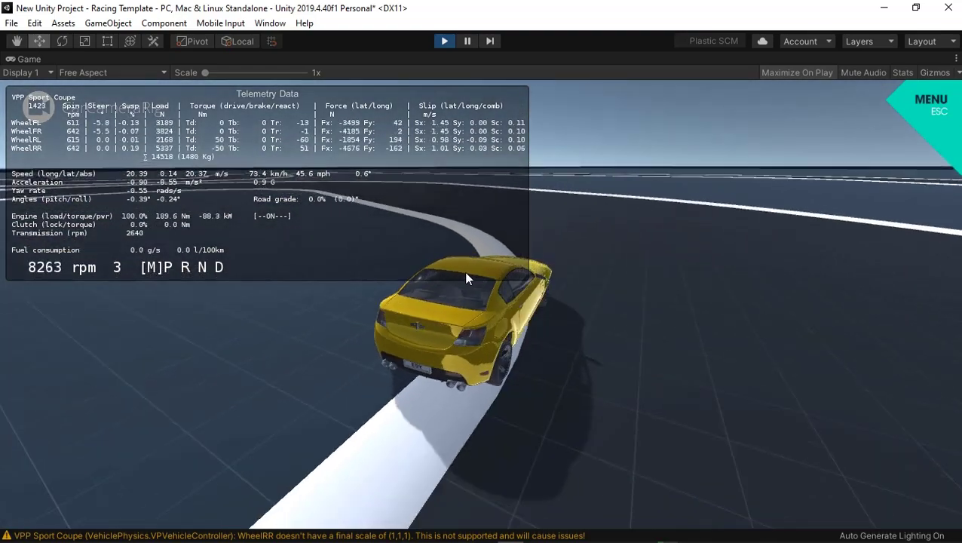
key("w")
key("w")
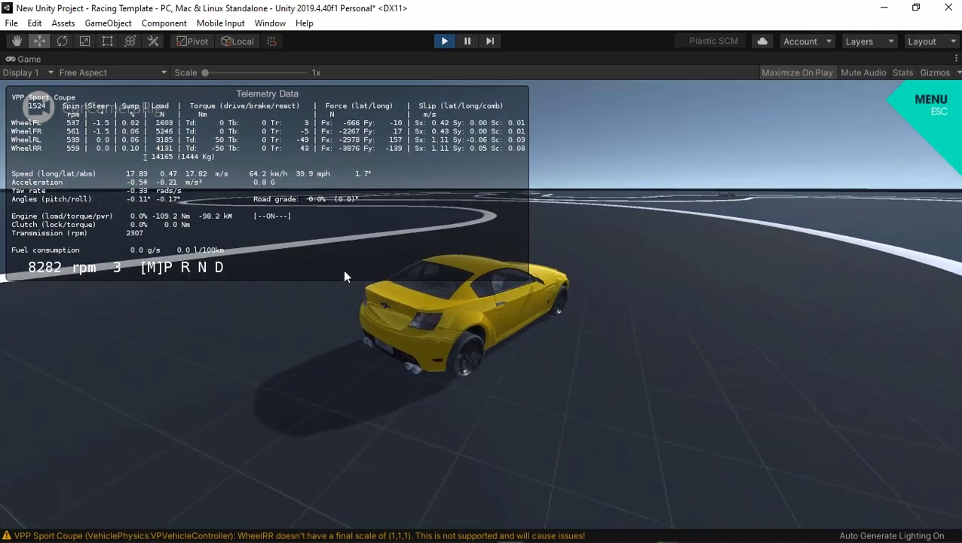
key("a")
key("a")
key("w")
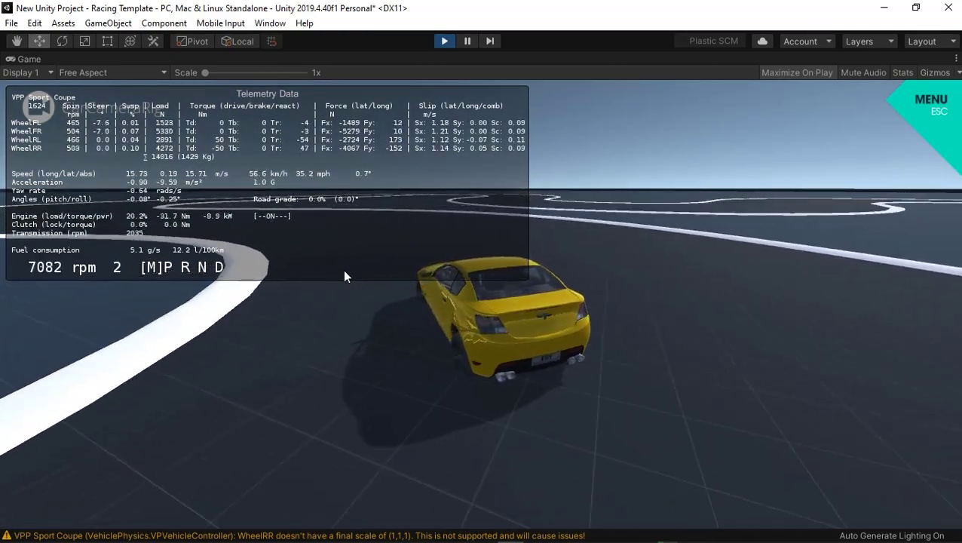
key("w")
key("d")
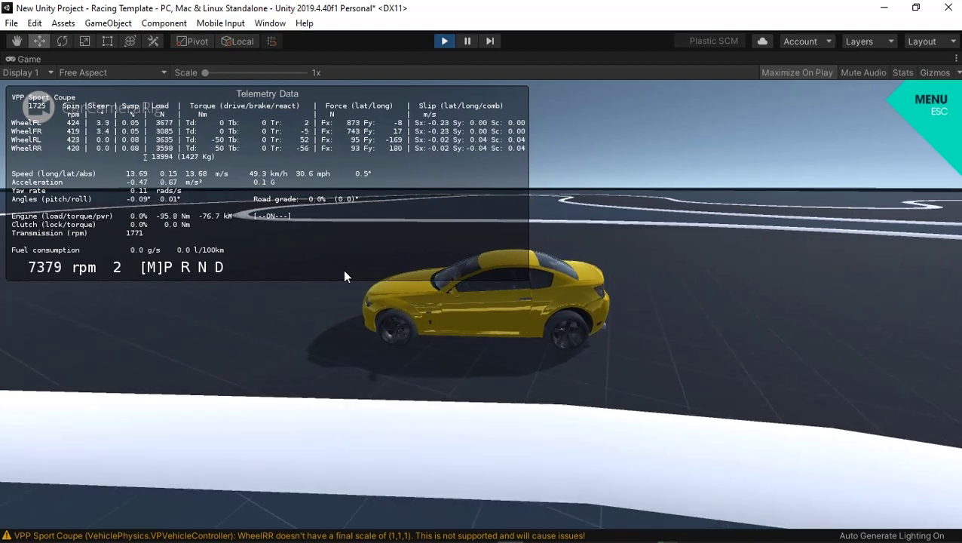
key("w")
key("space")
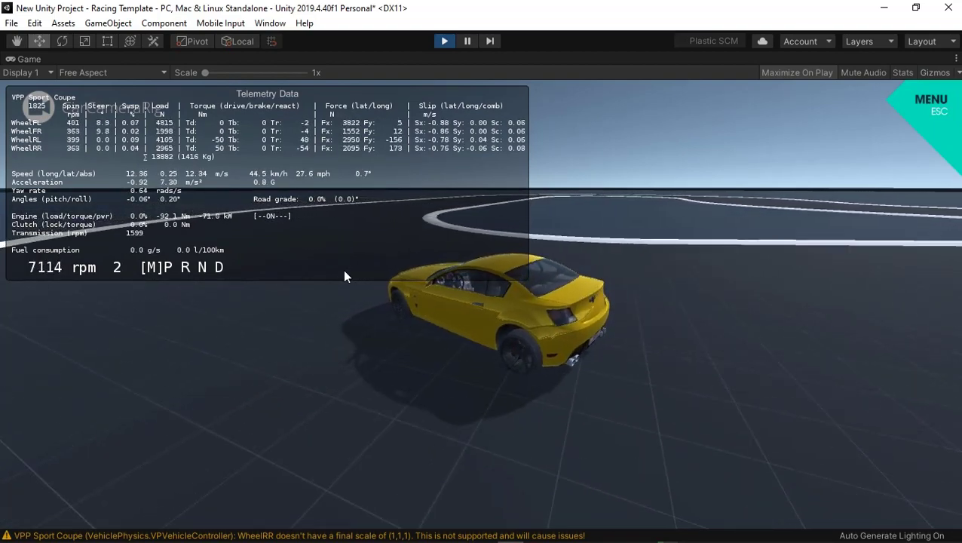
- Accelerate and turn the coupe once more, brake it, bring up the in-game menu and exit play mode
key("Up")
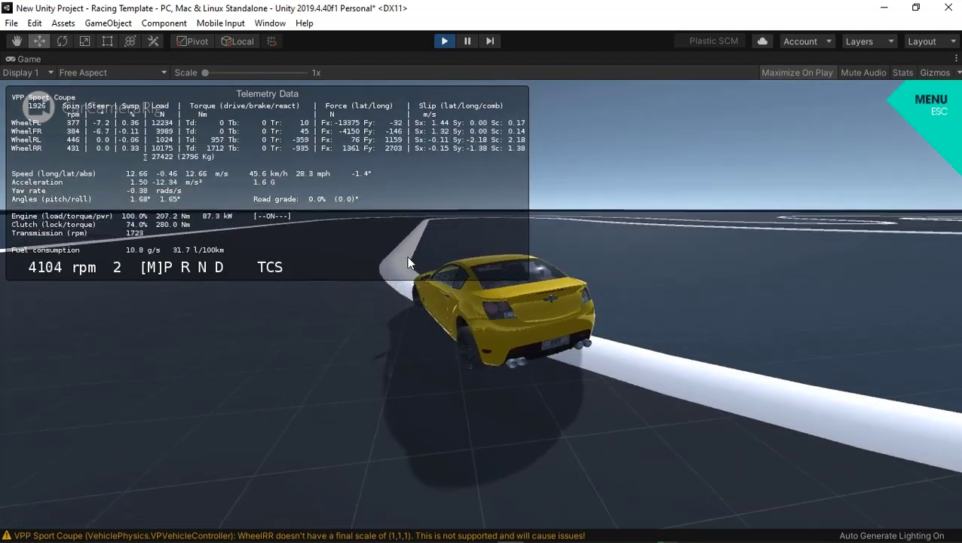
key("shift")
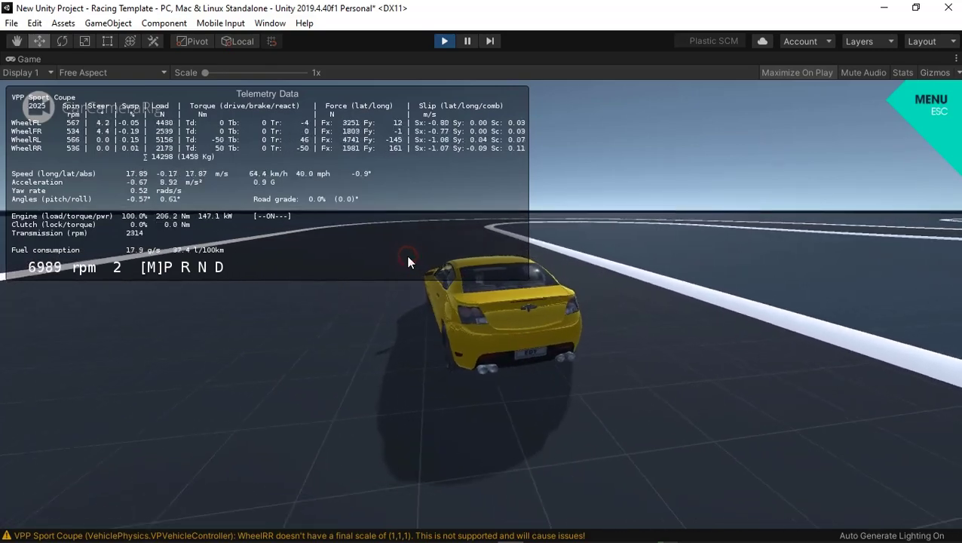
key("d")
key("Up")
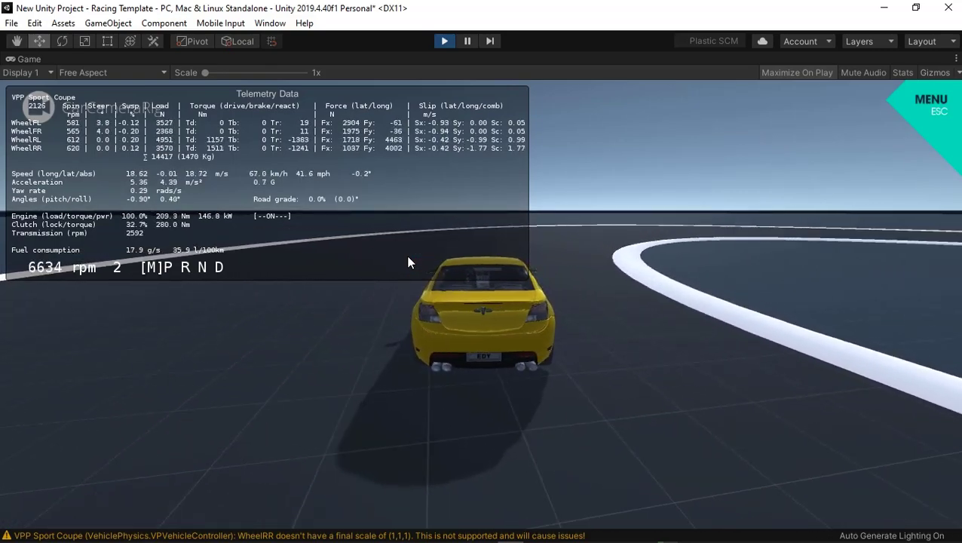
left_click(408, 257)
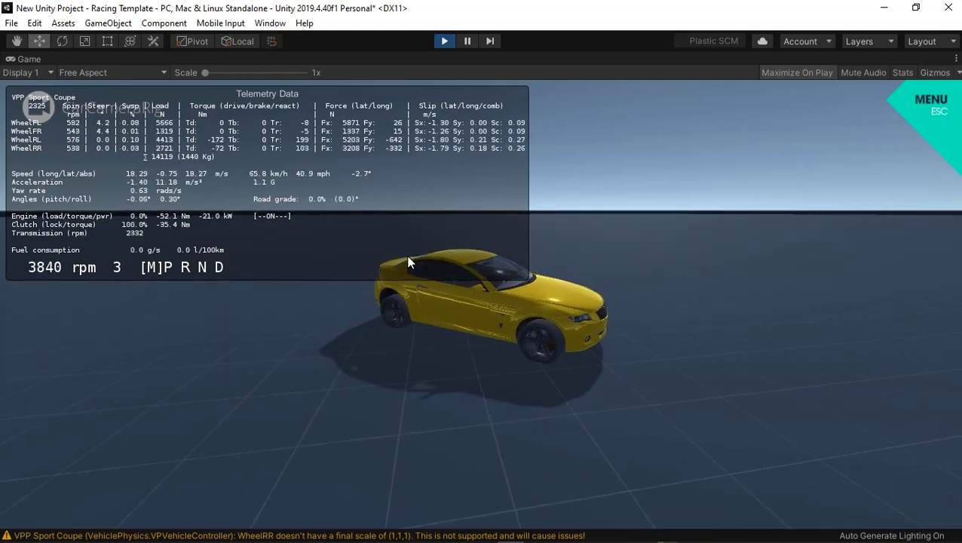
key("Down")
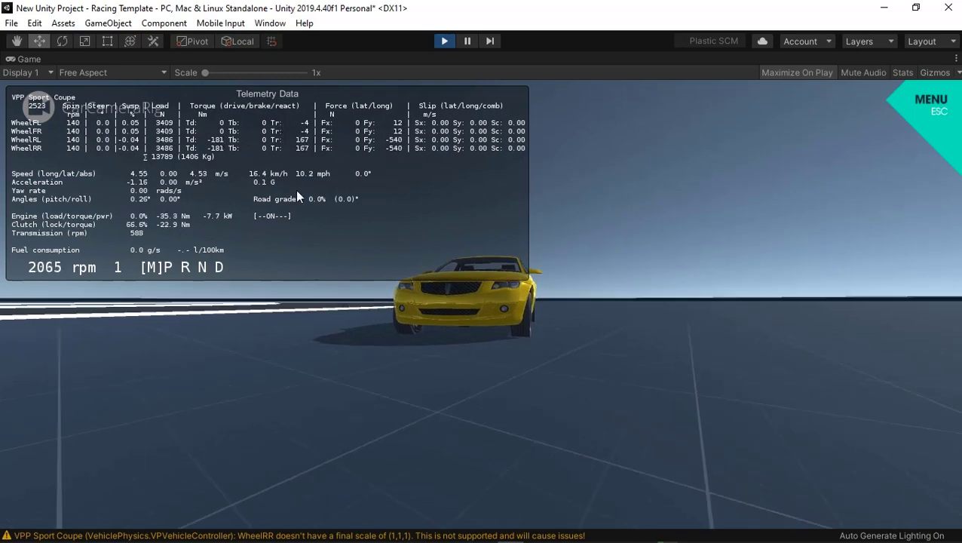
key("Escape")
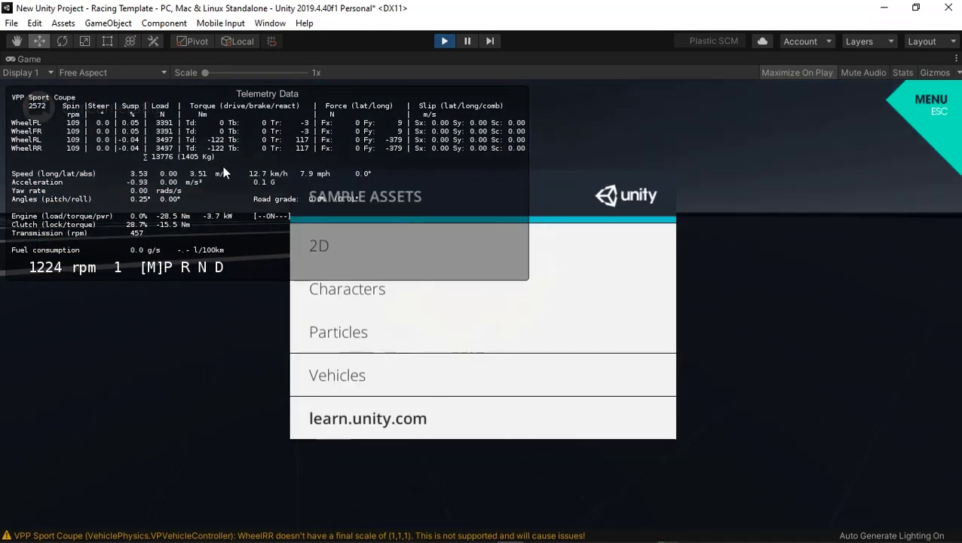
left_click(443, 42)
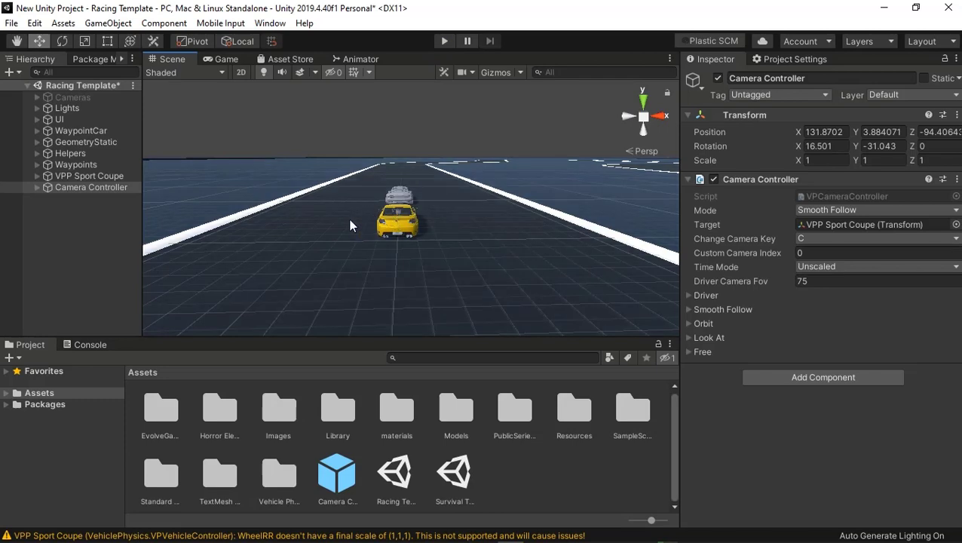
- Frame the Camera Controller in the Scene view, then briefly play the scene to check the follow camera and stop it
left_click(78, 187)
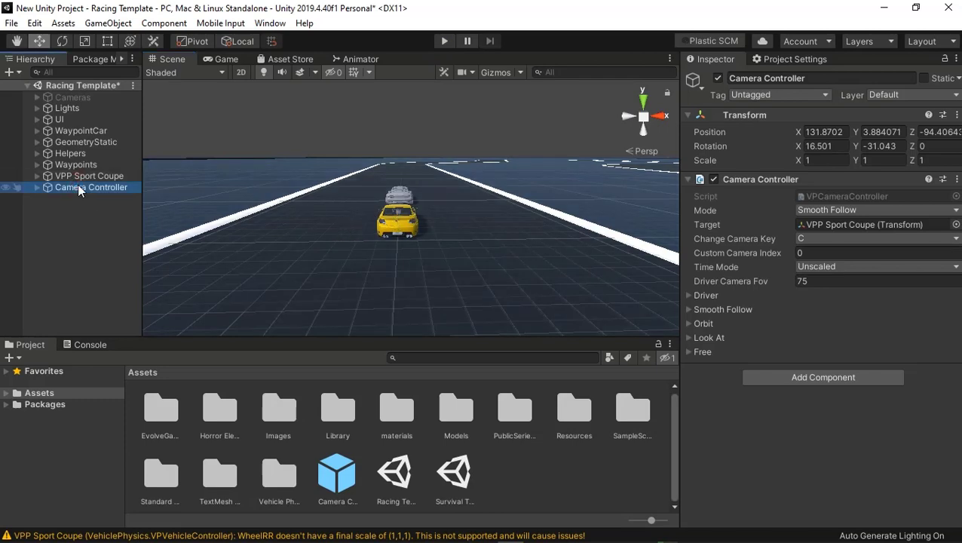
double_click(79, 188)
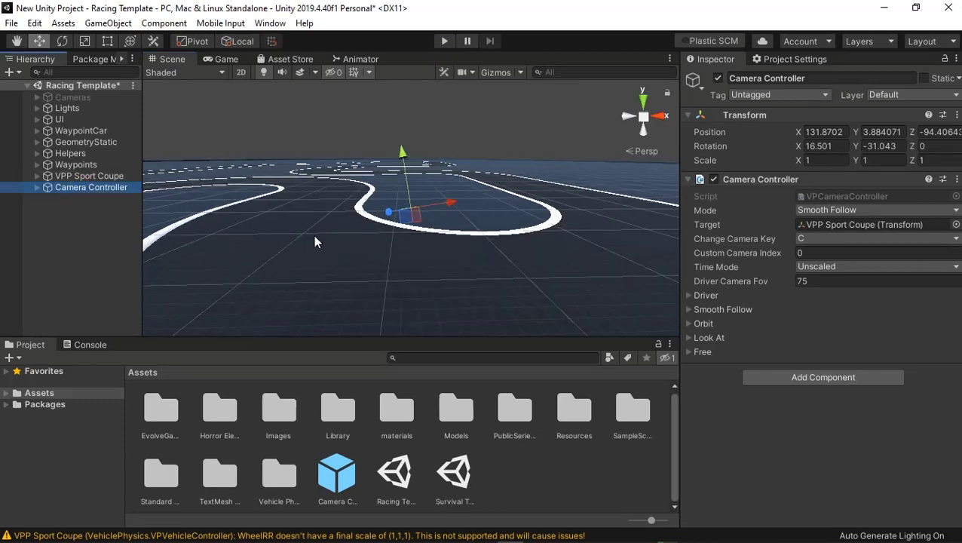
mouse_move(314, 235)
middle_mouse_down()
mouse_move(323, 297)
mouse_move(327, 250)
middle_mouse_up()
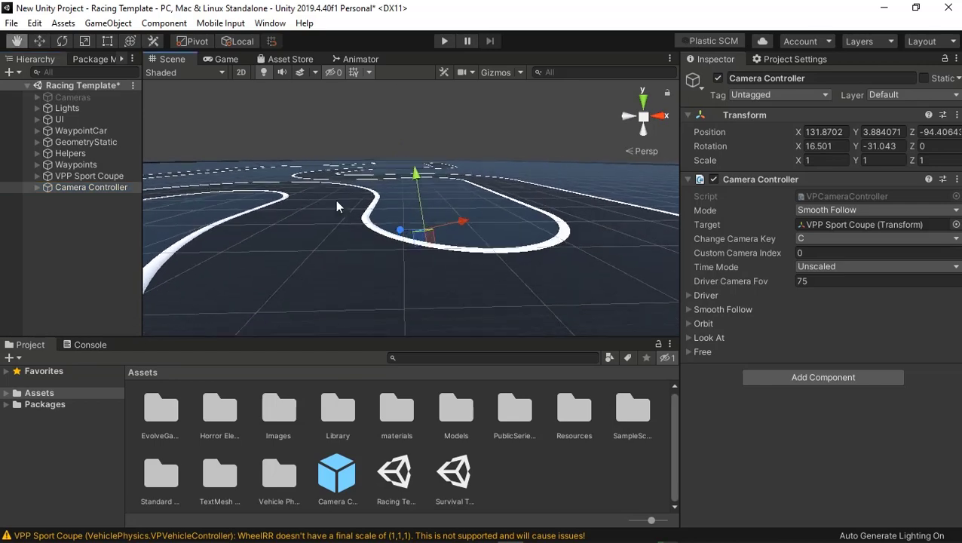
left_click(441, 41)
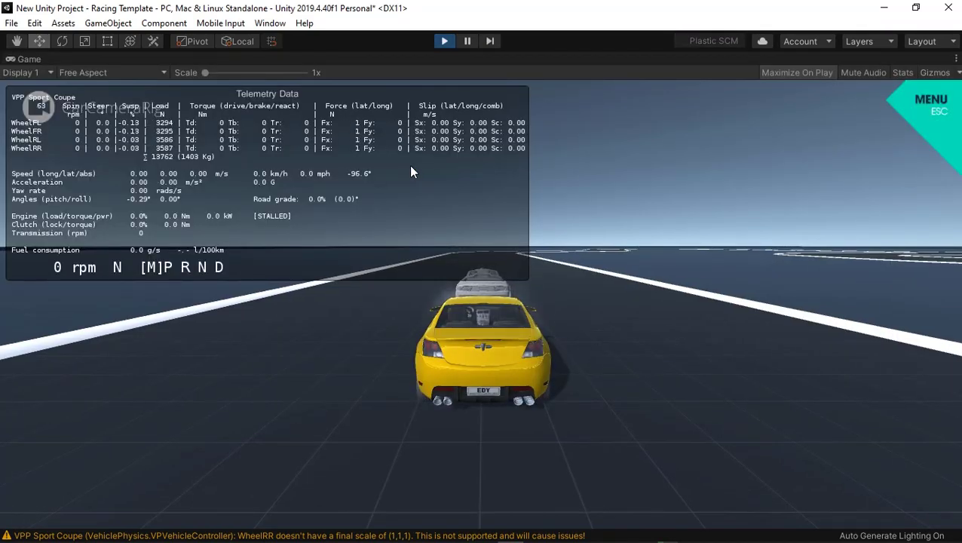
left_click(443, 42)
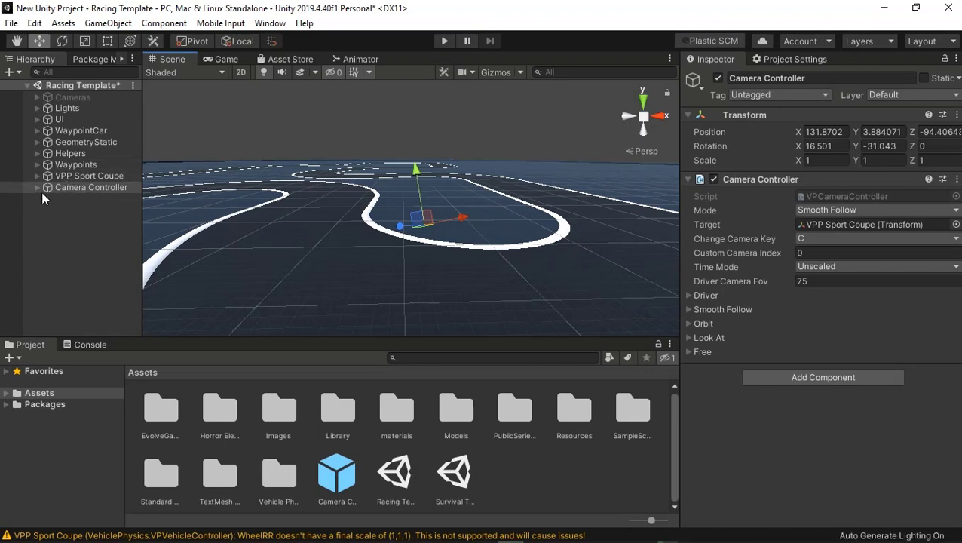
- Expand VPP Sport Coupe and inspect the UI canvas with its CameraSwitch child
left_click(32, 186)
left_click(32, 187)
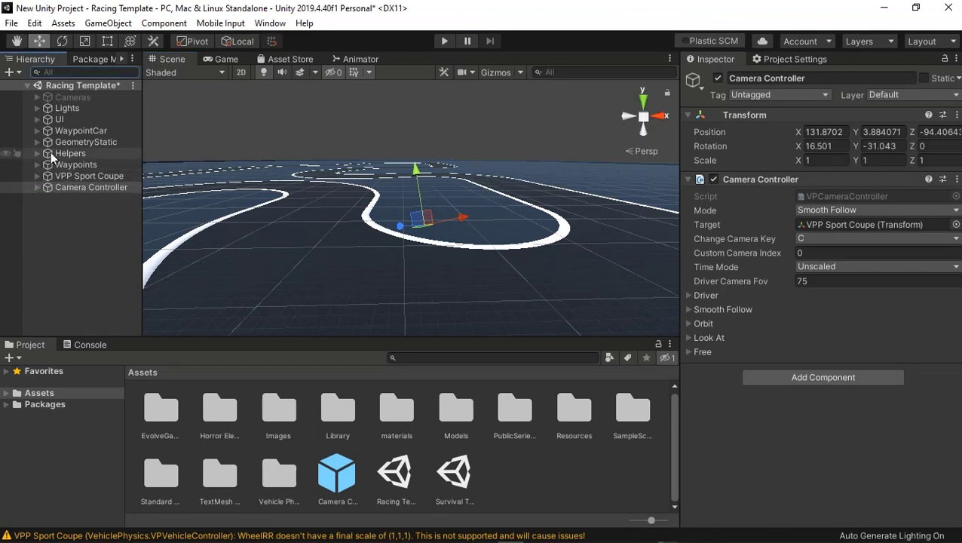
left_click(39, 176)
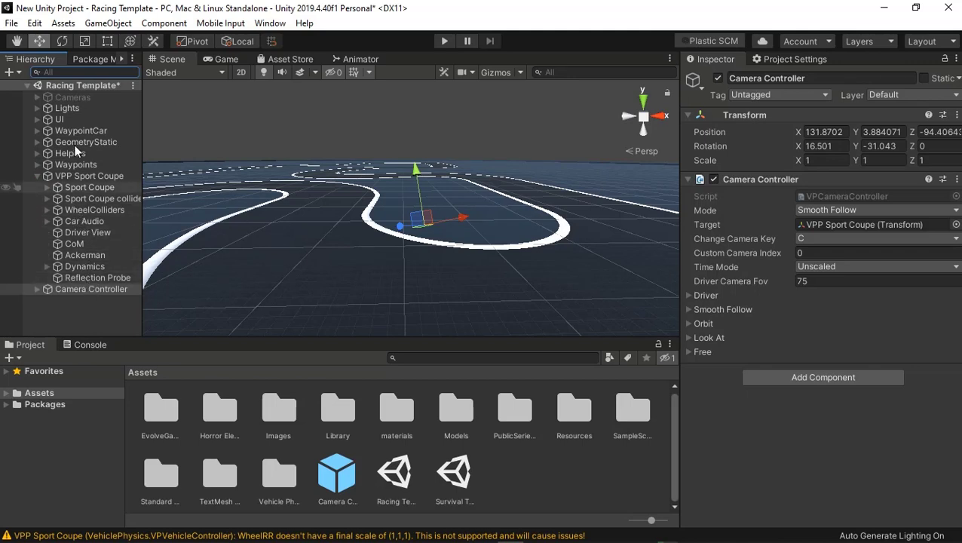
left_click(59, 120)
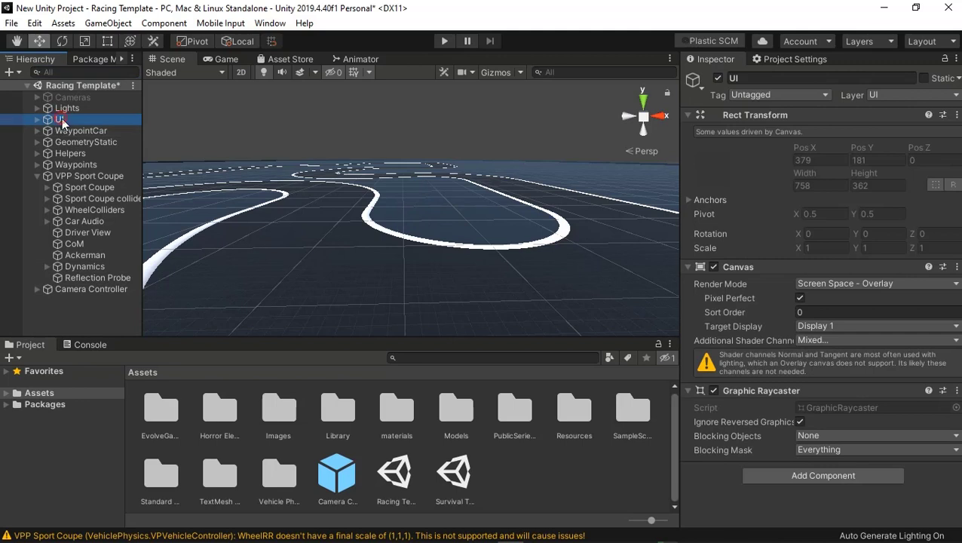
left_click(62, 119)
left_click(38, 120)
left_click(37, 120)
left_click(72, 130)
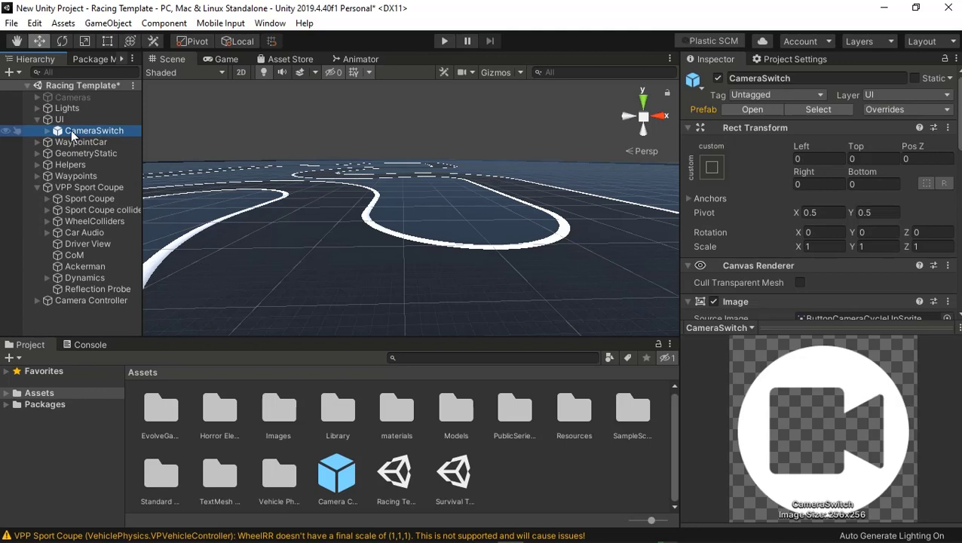
left_click(37, 119)
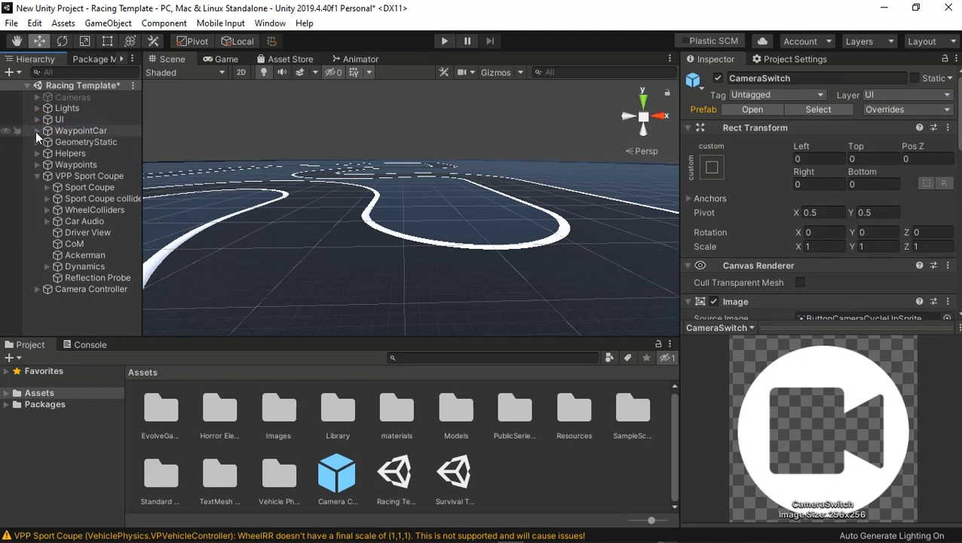
- Inspect what GeometryStatic, Helpers and Waypoints contain, including the EventSystem and MainMenuLoader objects
left_click(42, 142)
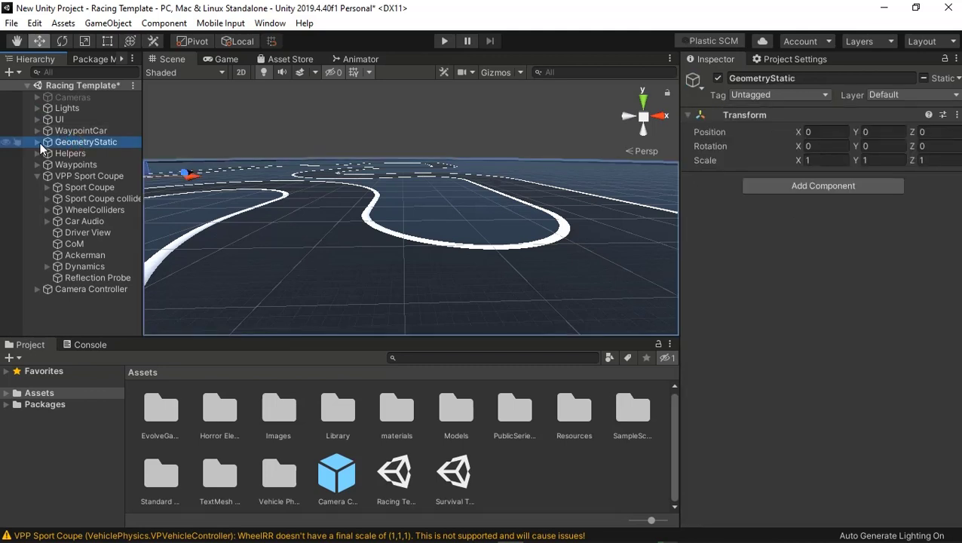
left_click(37, 142)
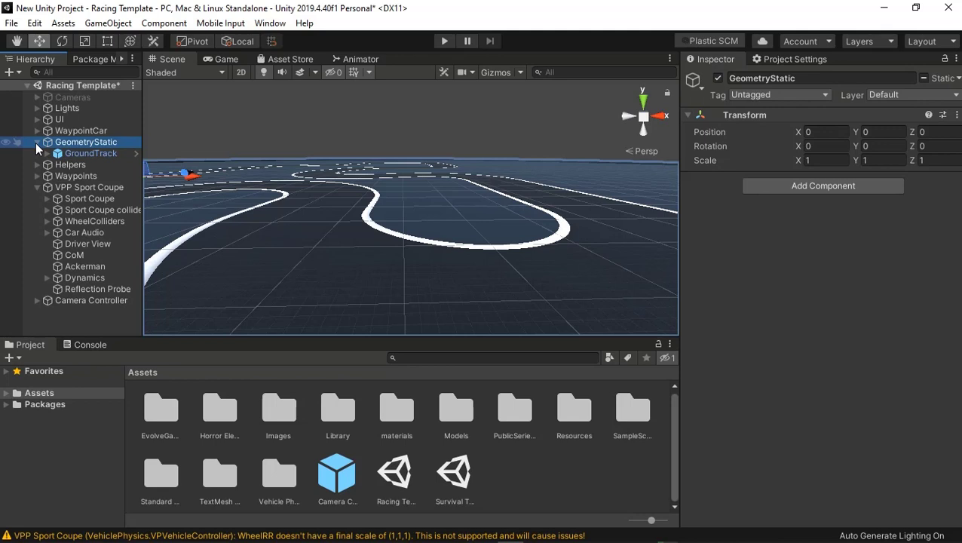
left_click(37, 142)
left_click(37, 154)
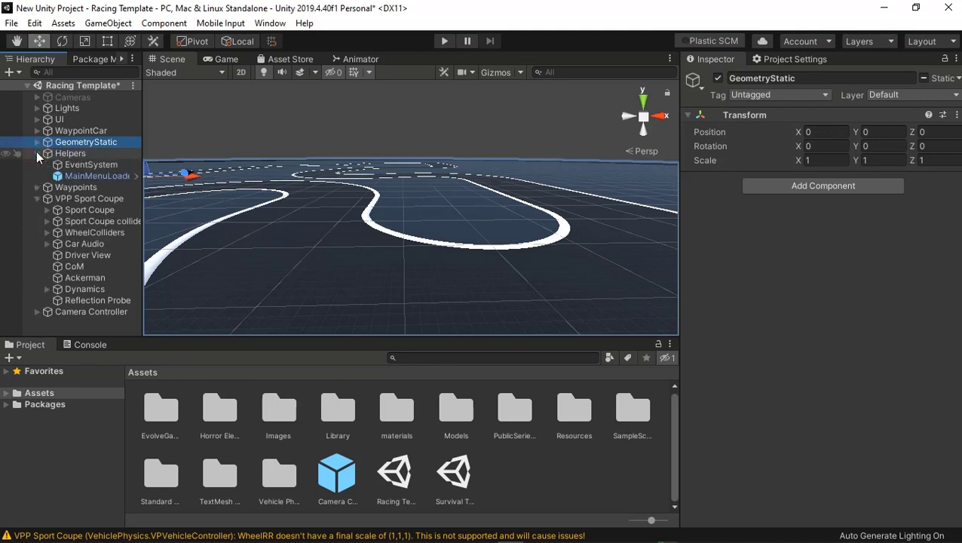
double_click(81, 165)
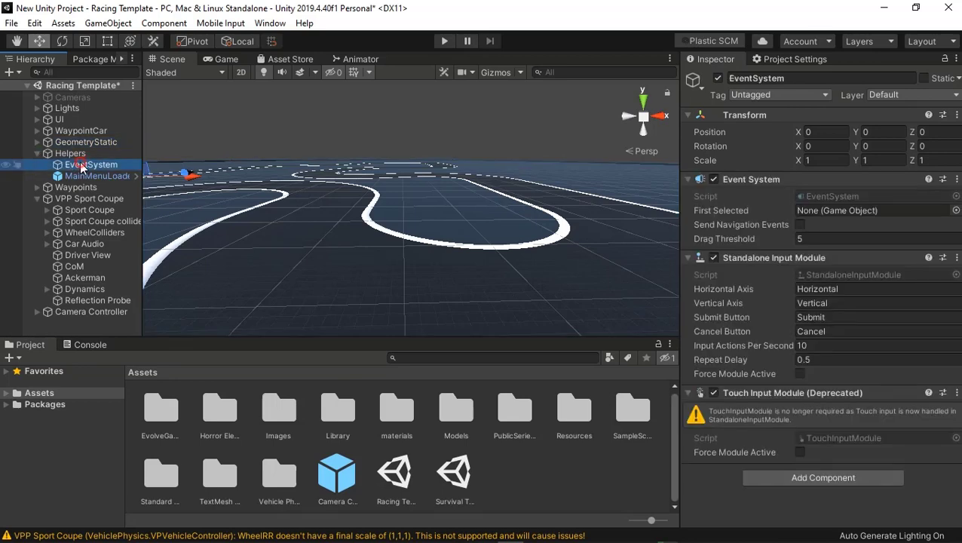
left_click(85, 177)
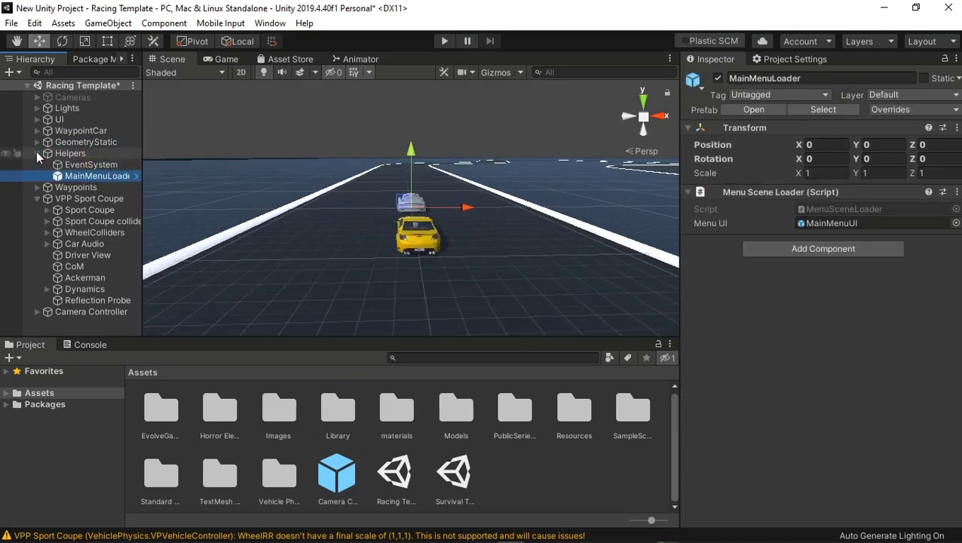
left_click(37, 153)
left_click(40, 165)
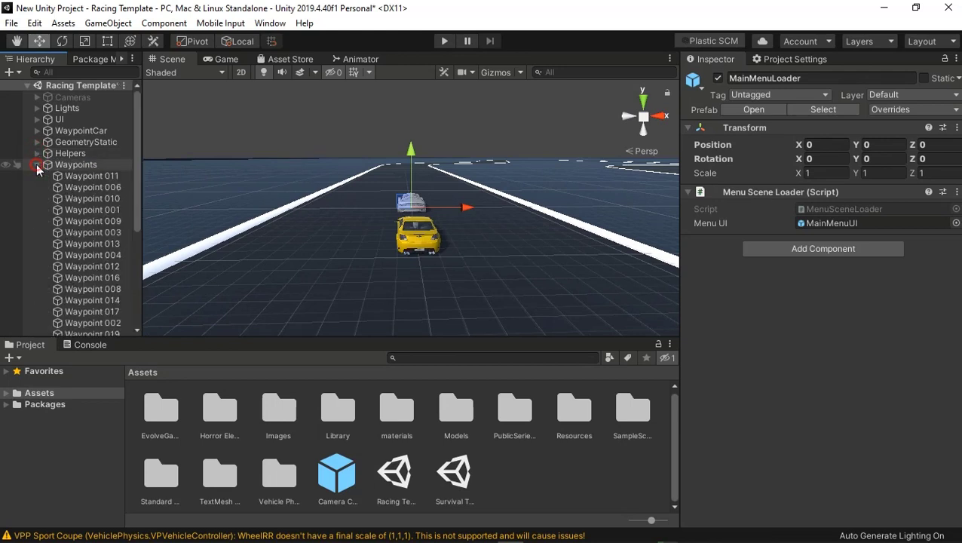
left_click(39, 165)
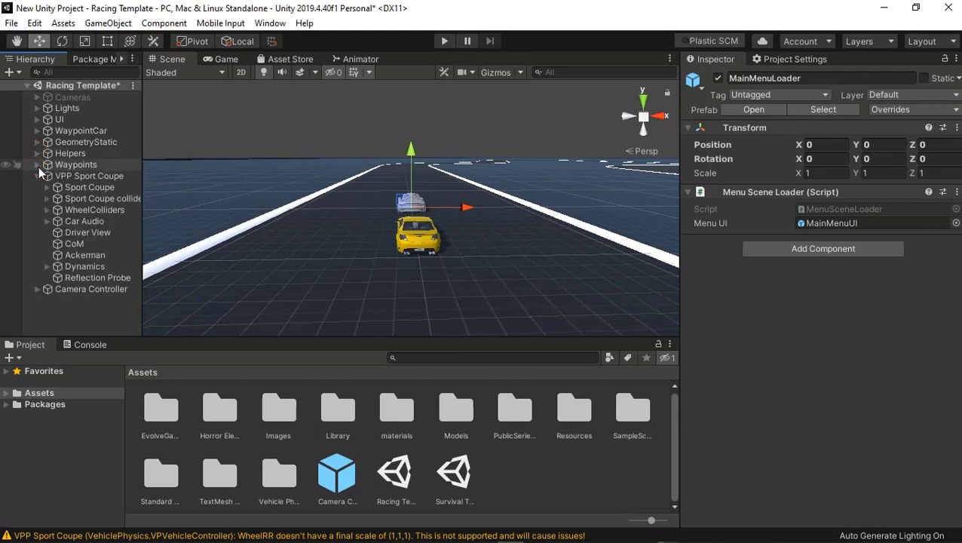
- Inspect the coupe's Car Audio, Driver View, CoM and Dynamics child objects in the hierarchy
left_click(46, 221)
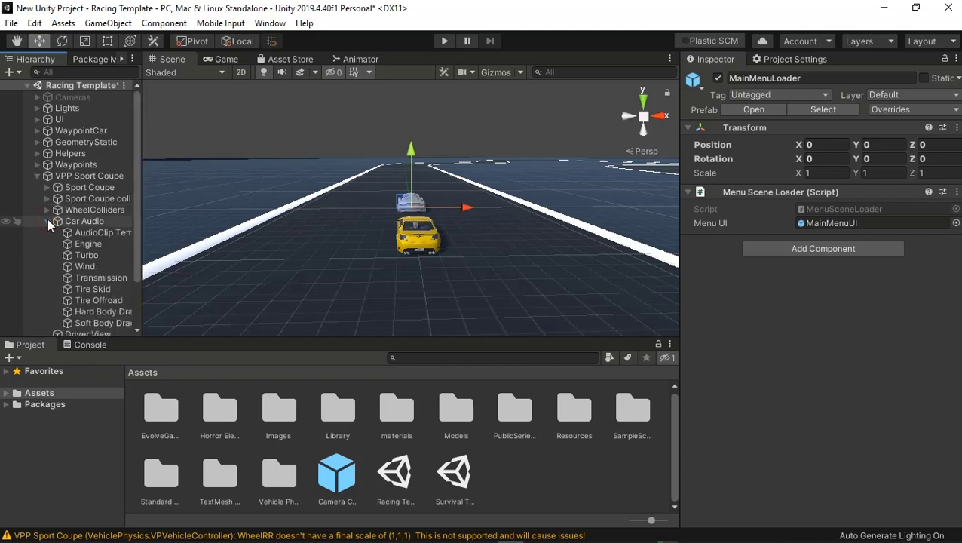
left_click(47, 220)
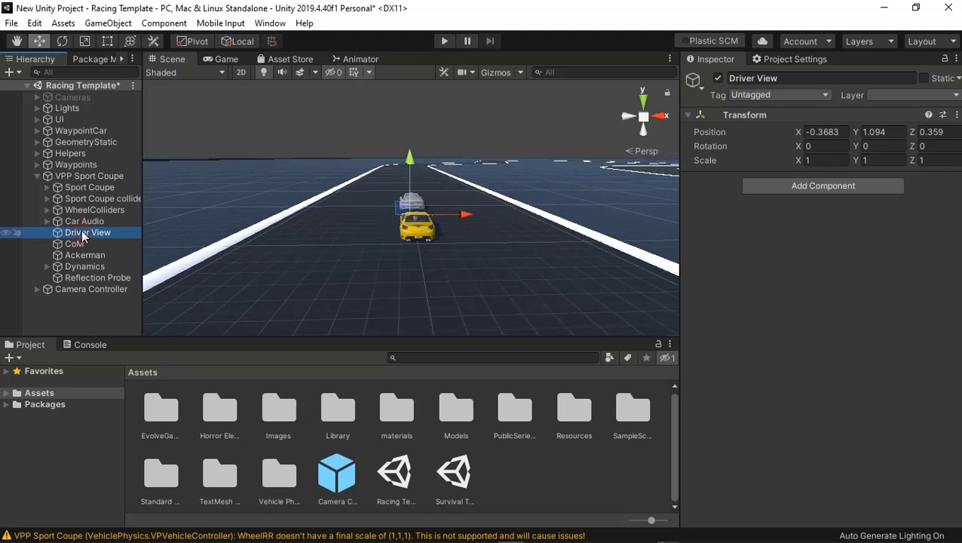
left_click(74, 245)
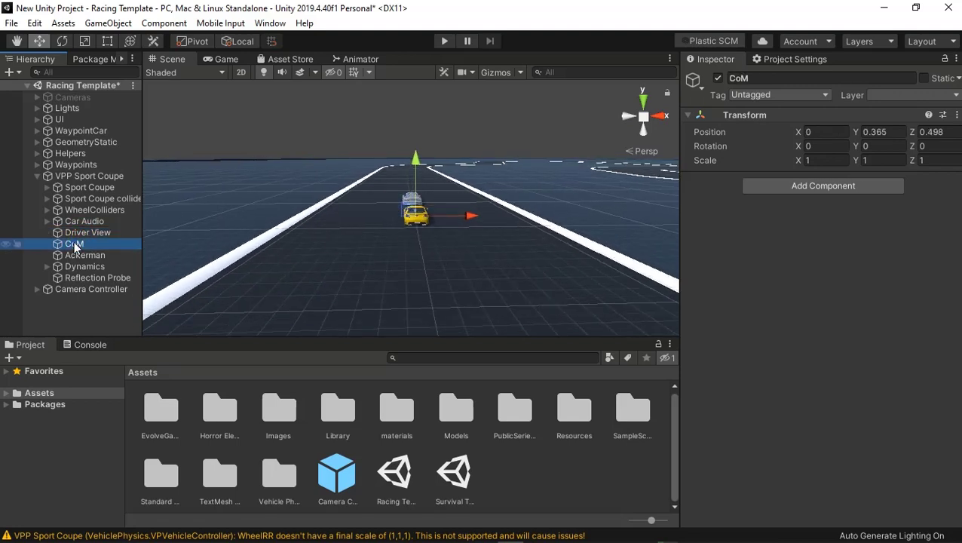
left_click(47, 266)
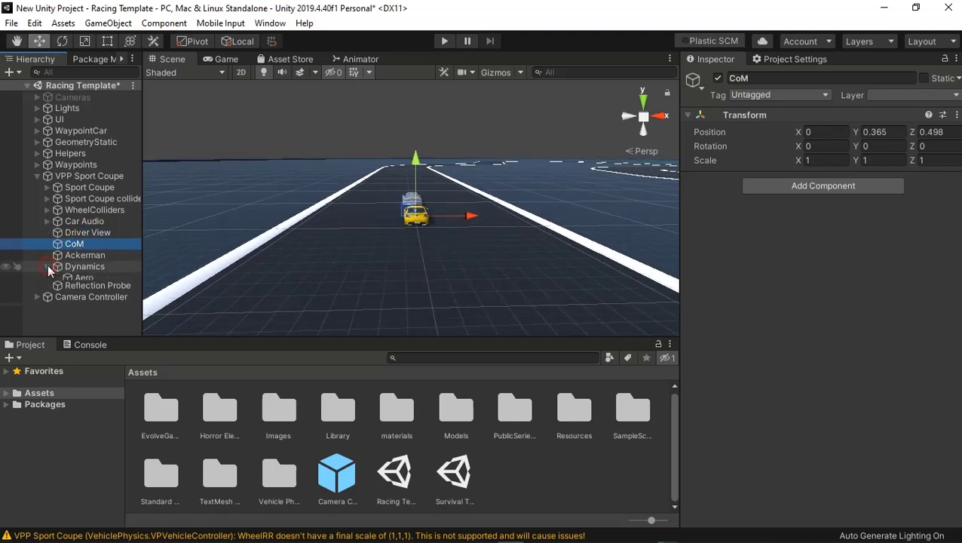
left_click(47, 266)
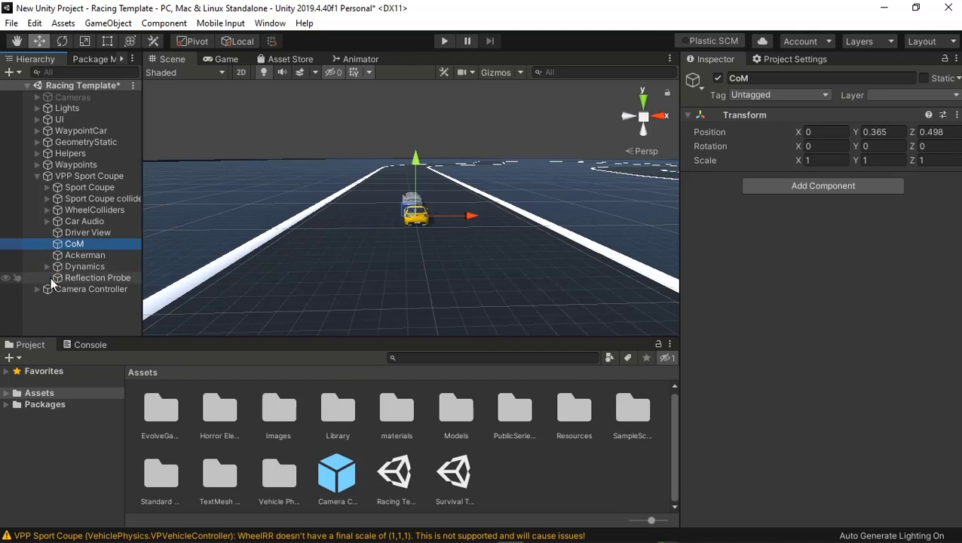
- Frame the coupe's Reflection Probe in the Scene view and examine it on the car from behind
left_click(77, 279)
double_click(77, 279)
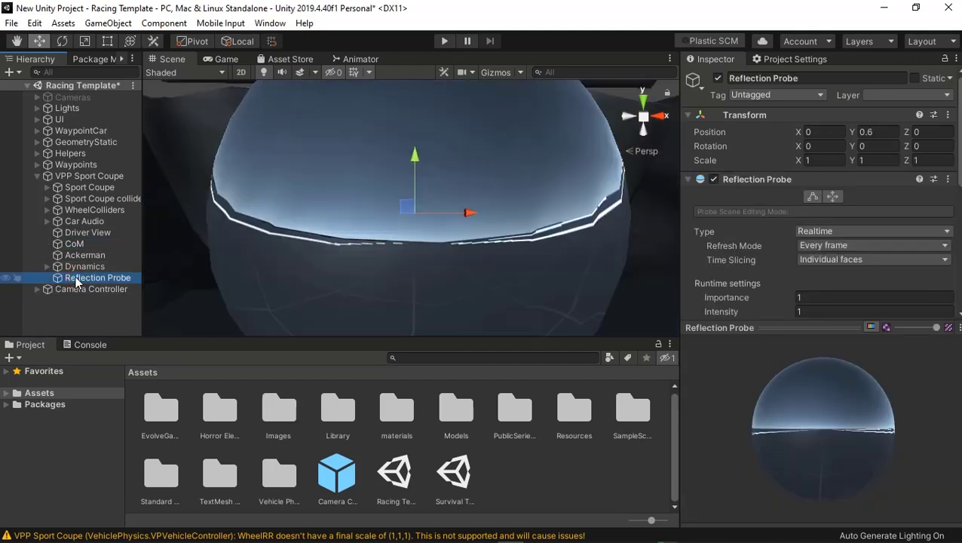
scroll(285, 219, "down", 10)
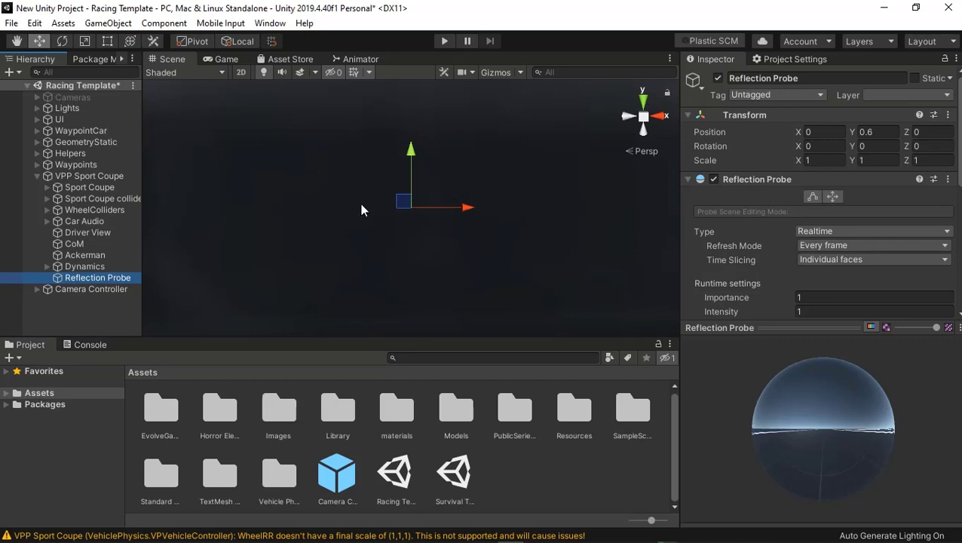
right_click_drag(569, 231, 442, 229)
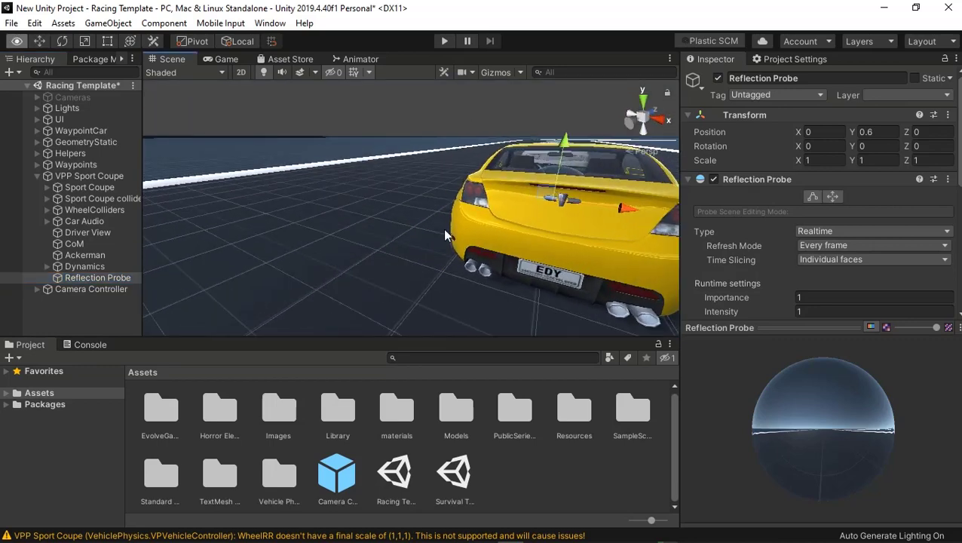
middle_click_drag(443, 229, 384, 257)
left_click_drag(384, 257, 445, 255, "alt")
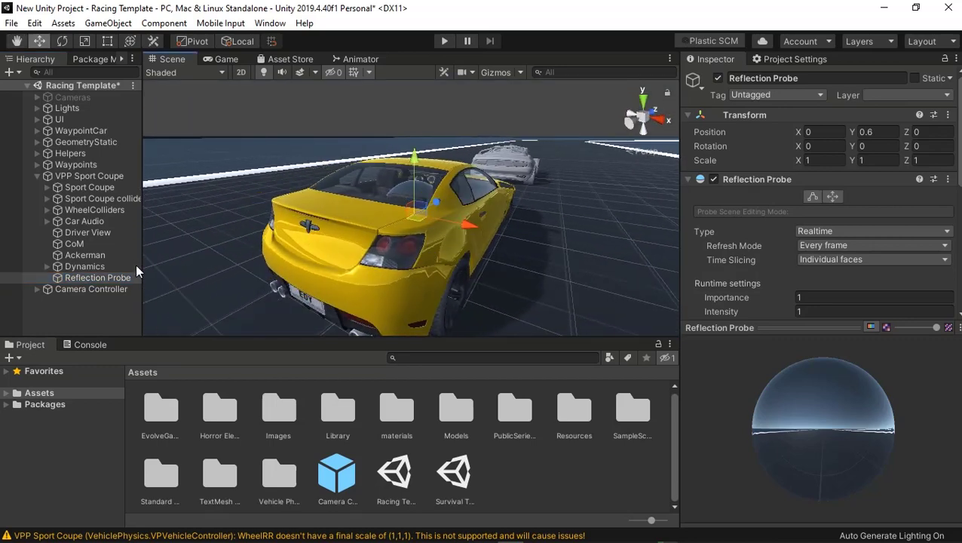
- Review the Camera Controller settings and its Main Camera child, then collapse Camera Controller and VPP Sport Coupe
left_click(95, 289)
left_click(35, 289)
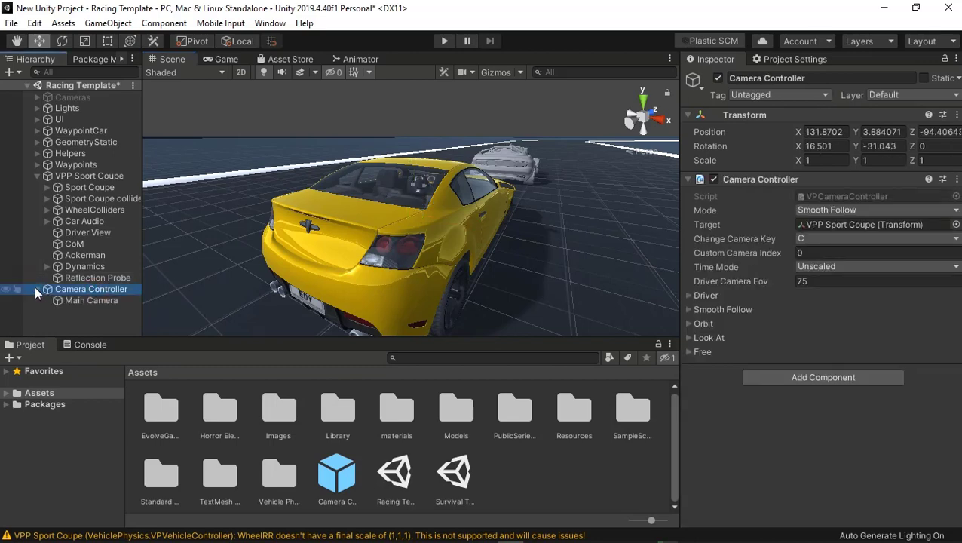
left_click(78, 302)
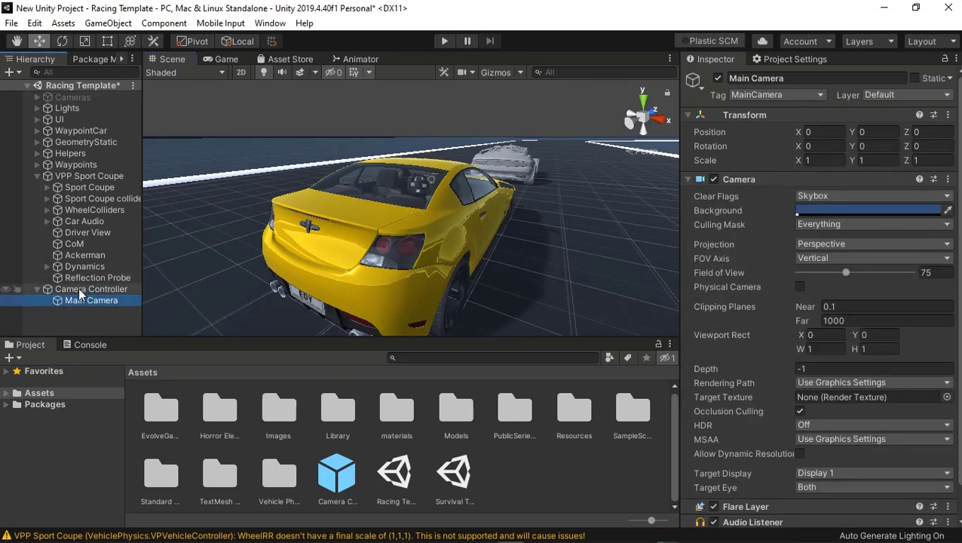
left_click(81, 290)
left_click(35, 291)
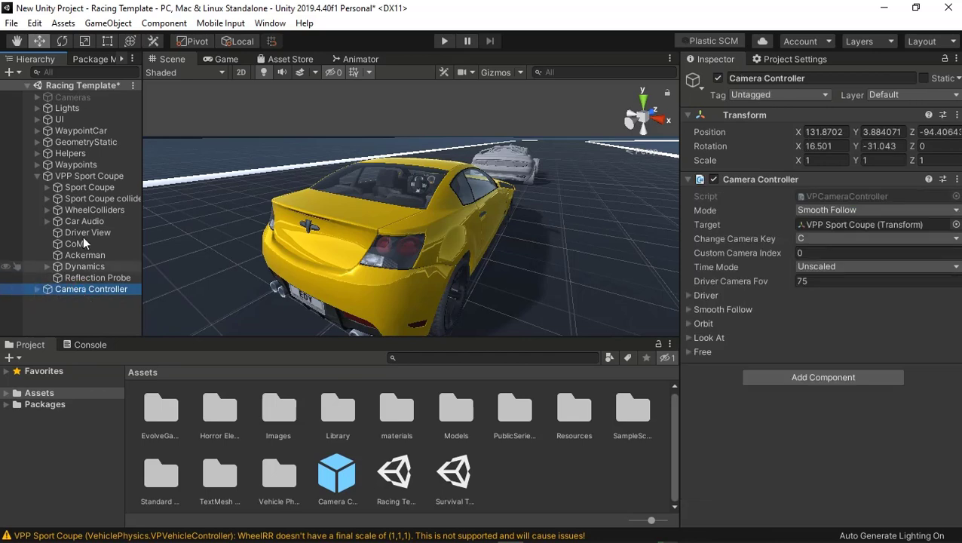
left_click(36, 178)
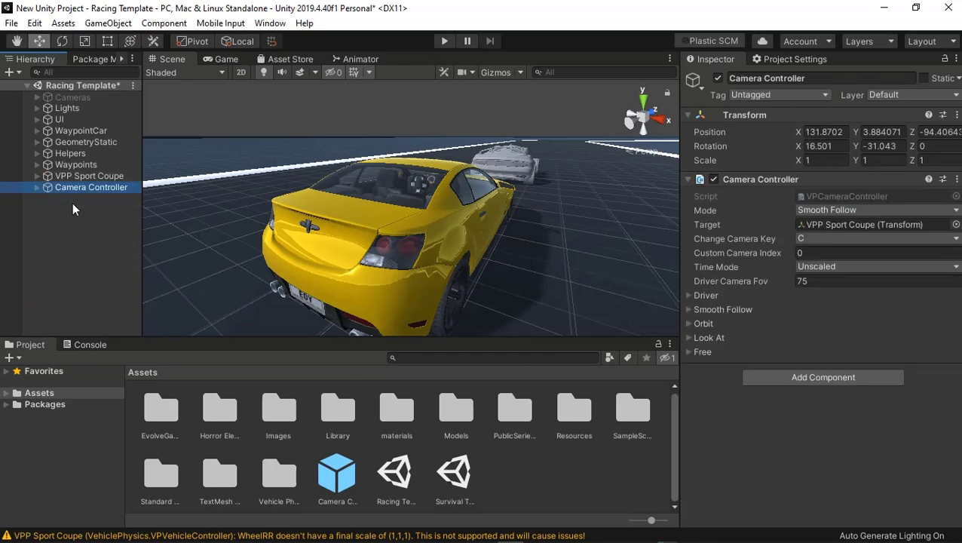
- Check the WaypointCar object's components, then deactivate the UI canvas object in the scene
left_click(78, 131)
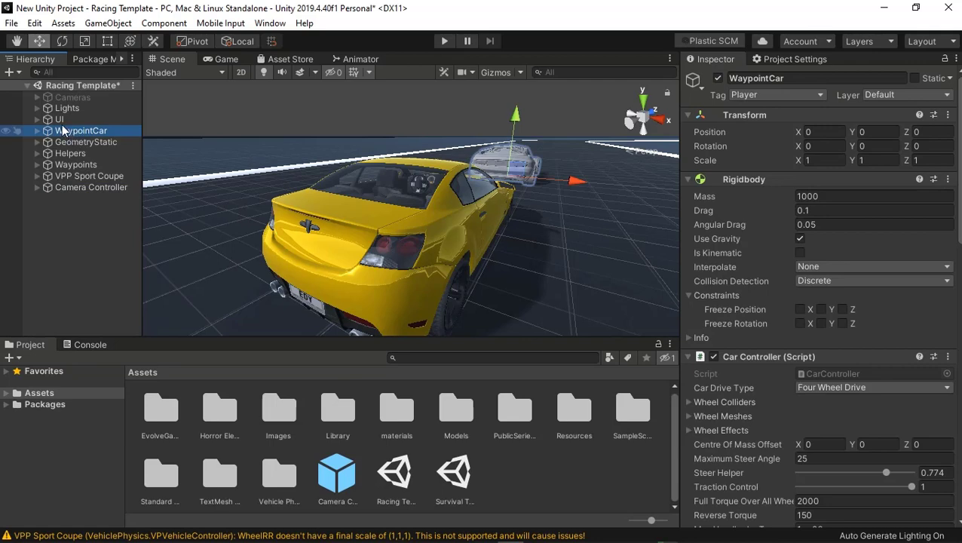
left_click(60, 120)
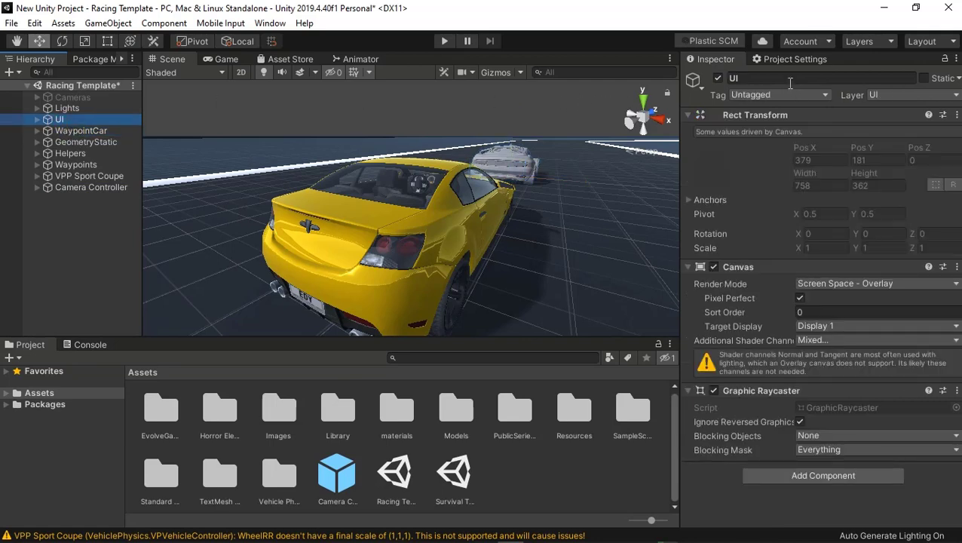
left_click(718, 77)
- Play the scene, put the coupe into reverse gear and start its engine
left_click(445, 43)
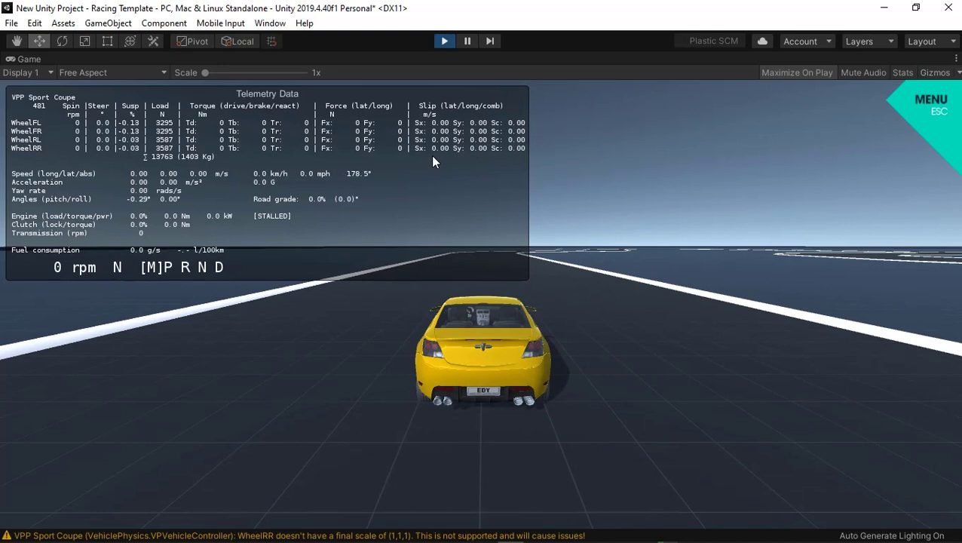
key("Caps_Lock")
key("space")
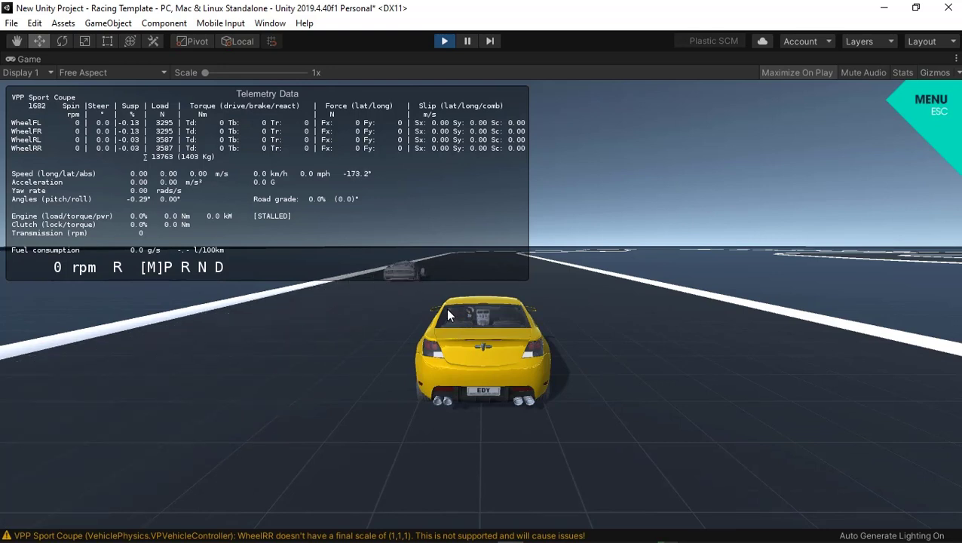
key("k")
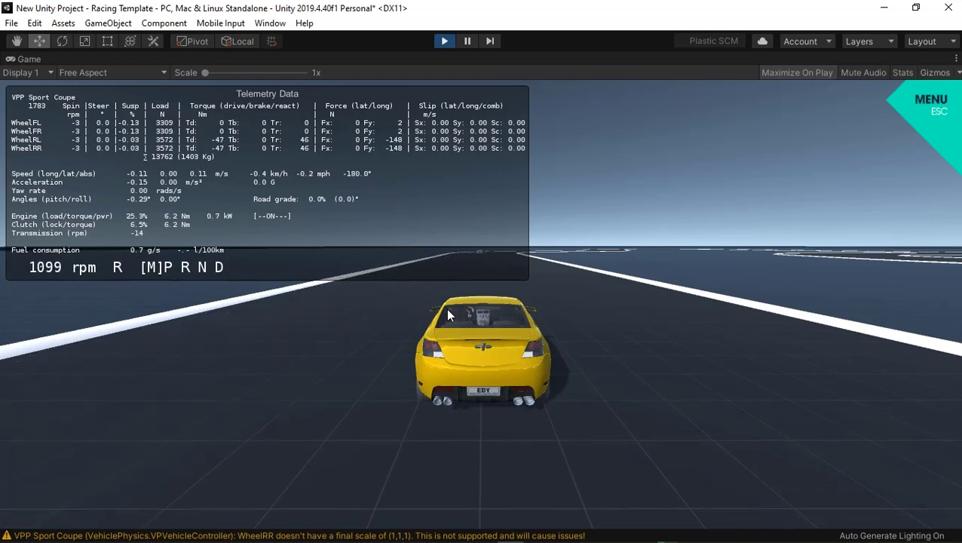